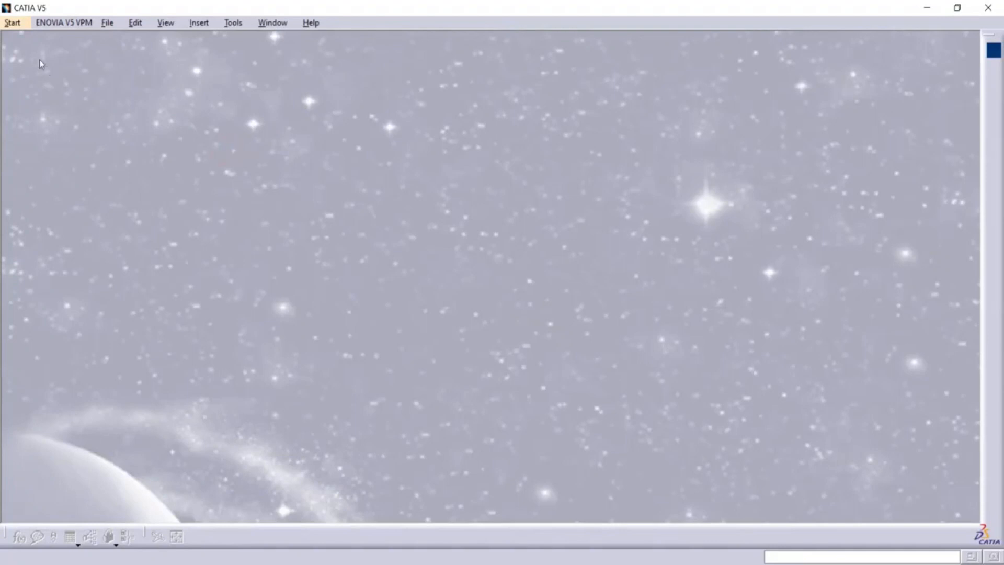
Create a new Part Design part named "practice design" with hybrid design enabled.
click(18, 27)
mouse_move(50, 113)
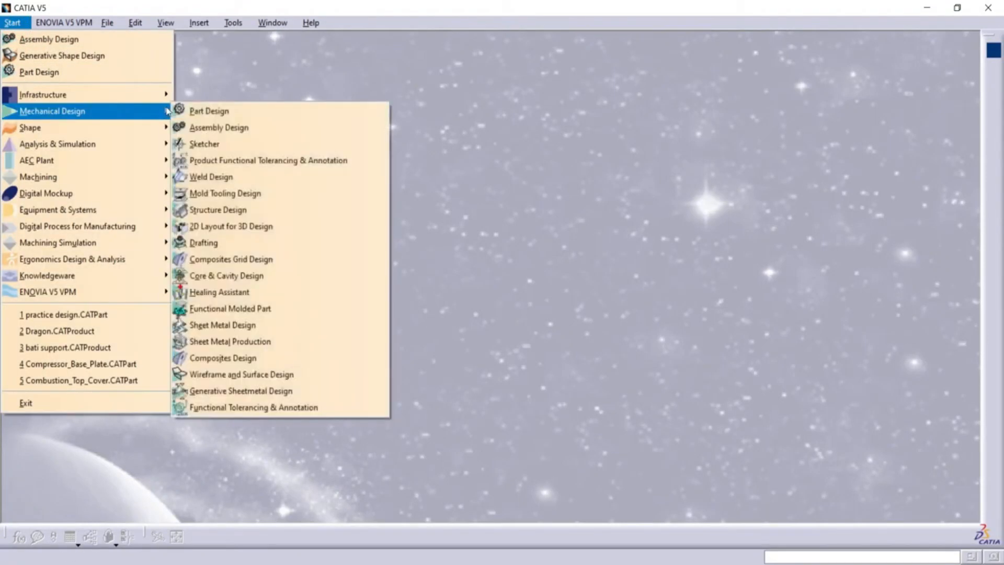
click(208, 110)
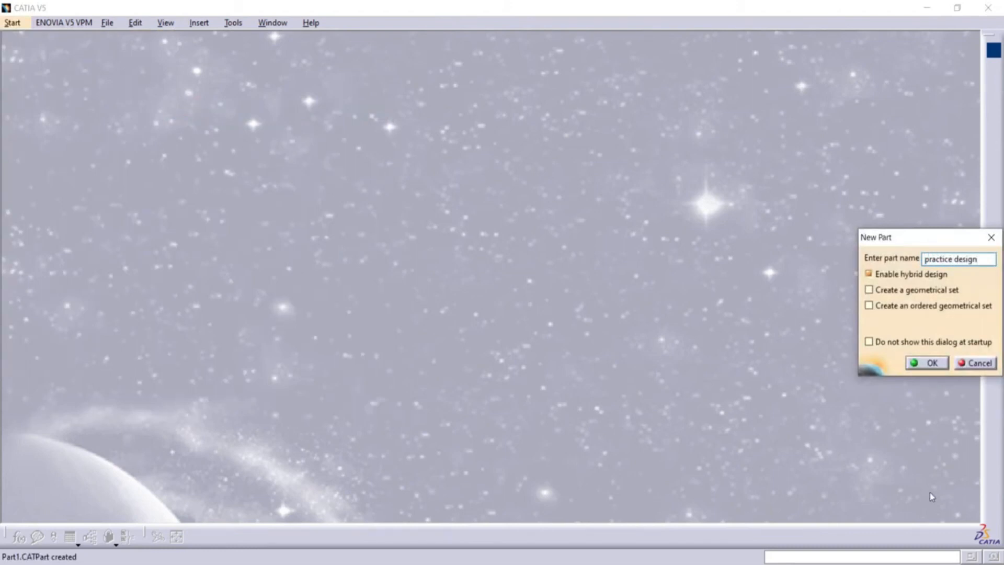
click(926, 362)
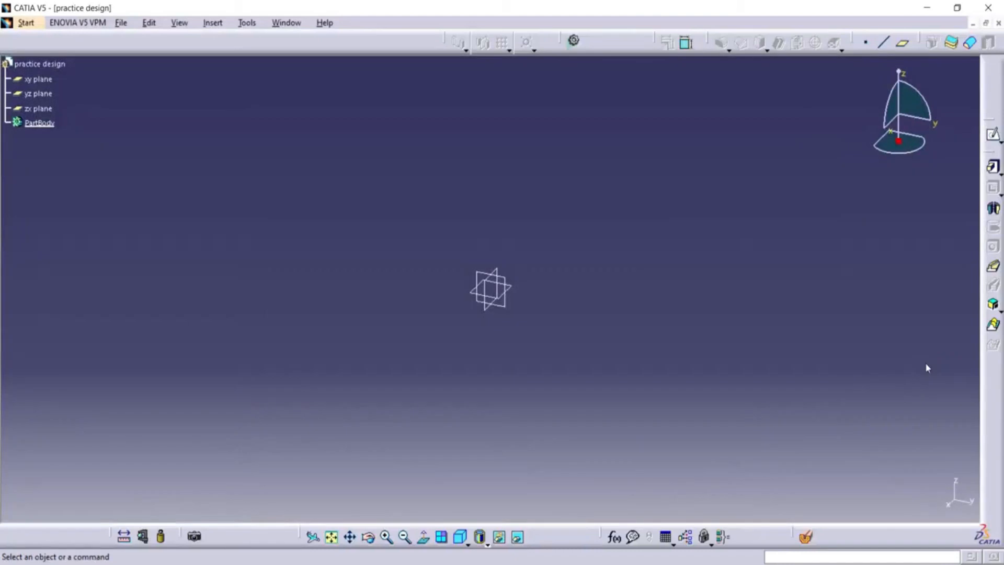
Start a sketch on the yz plane and draw a circle about 130 mm in diameter centred on the origin.
click(991, 138)
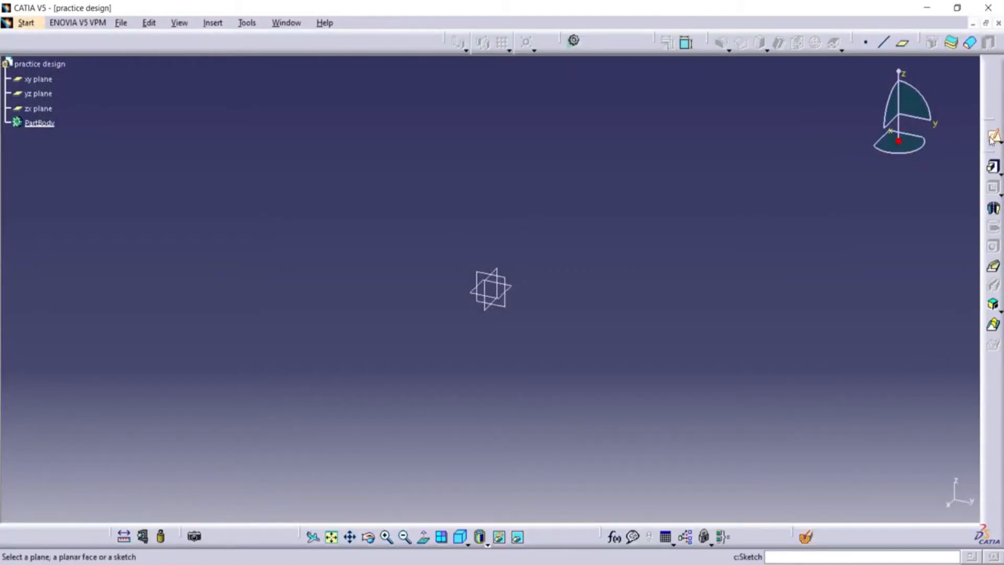
click(509, 282)
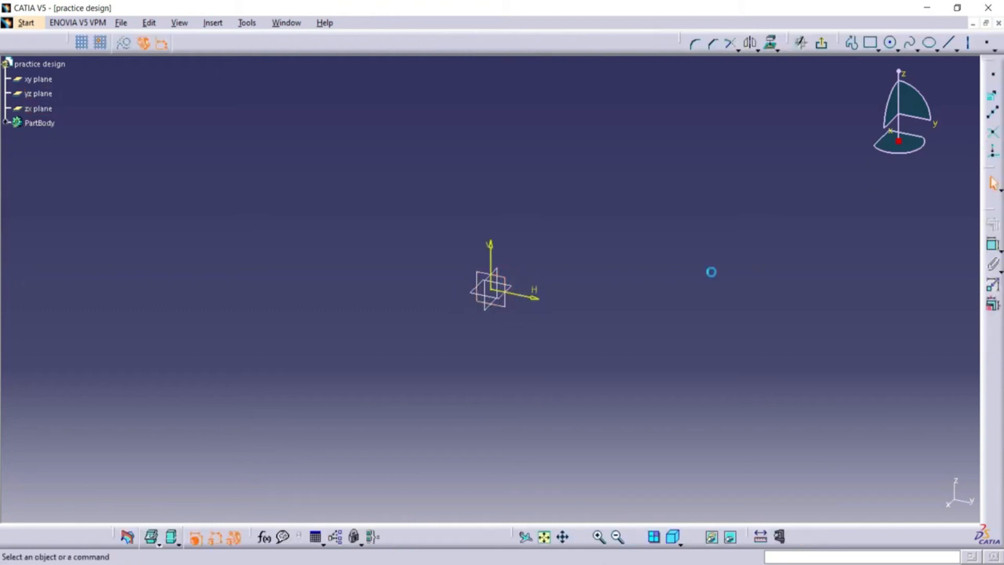
click(890, 43)
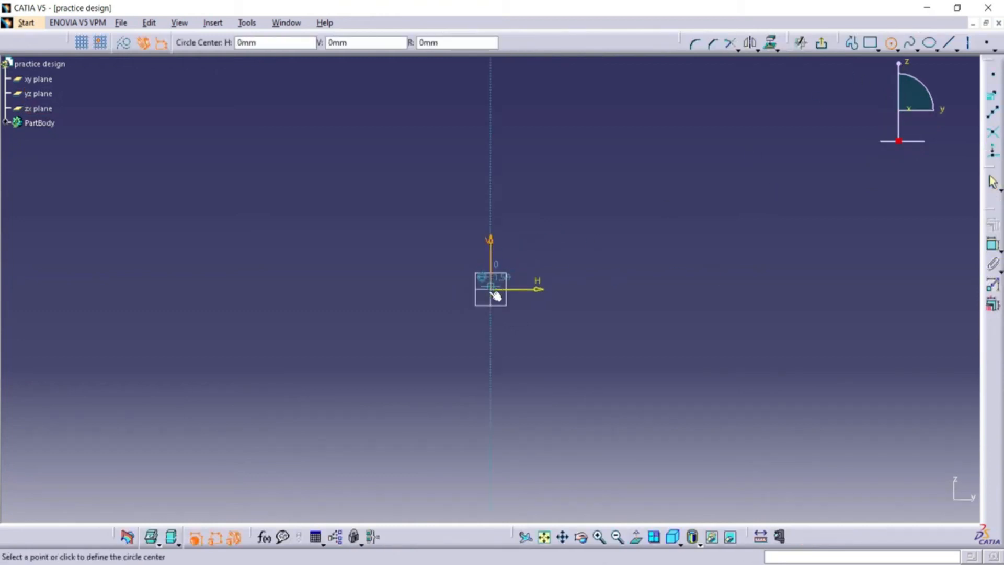
click(600, 341)
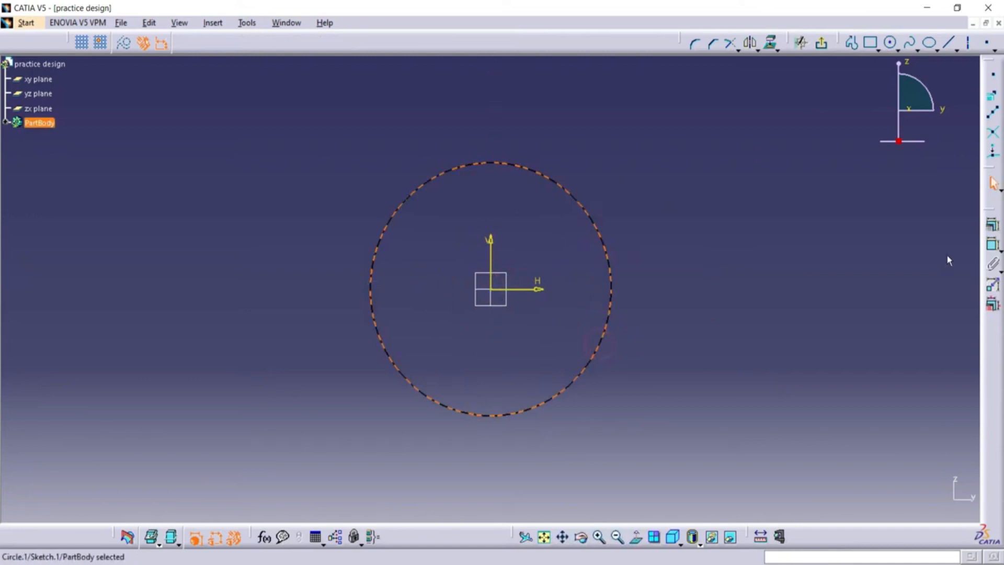
Dimension the circle's diameter and set it to 50 mm.
click(991, 244)
click(713, 178)
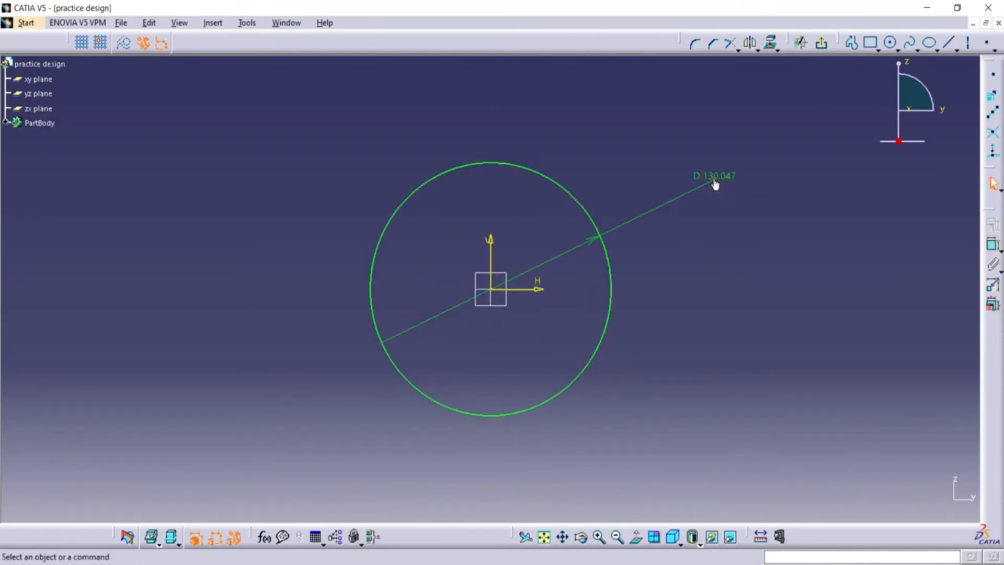
double_click(714, 180)
text(50)
click(866, 452)
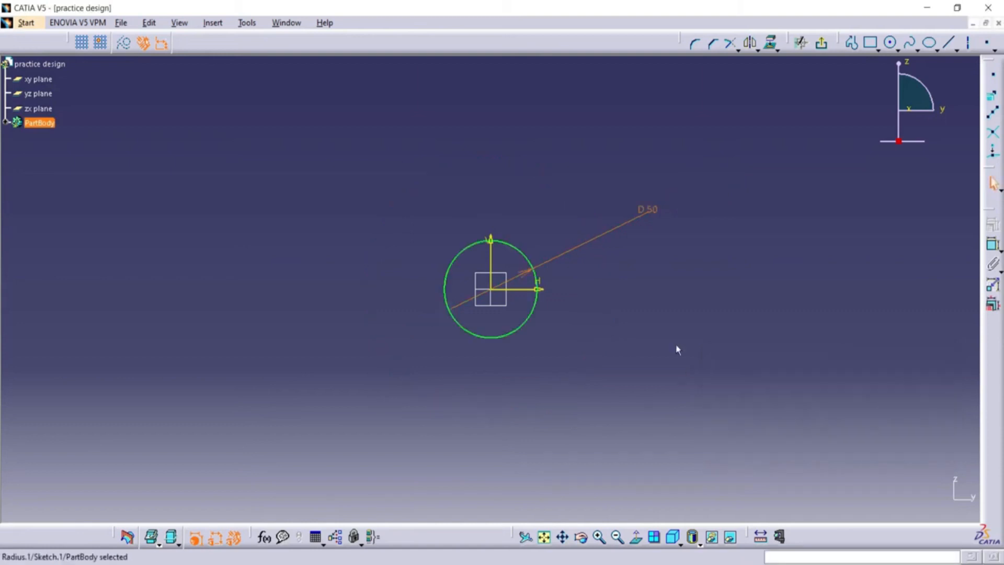
Draw a concentric inner circle about 19 mm in diameter at the origin.
click(544, 536)
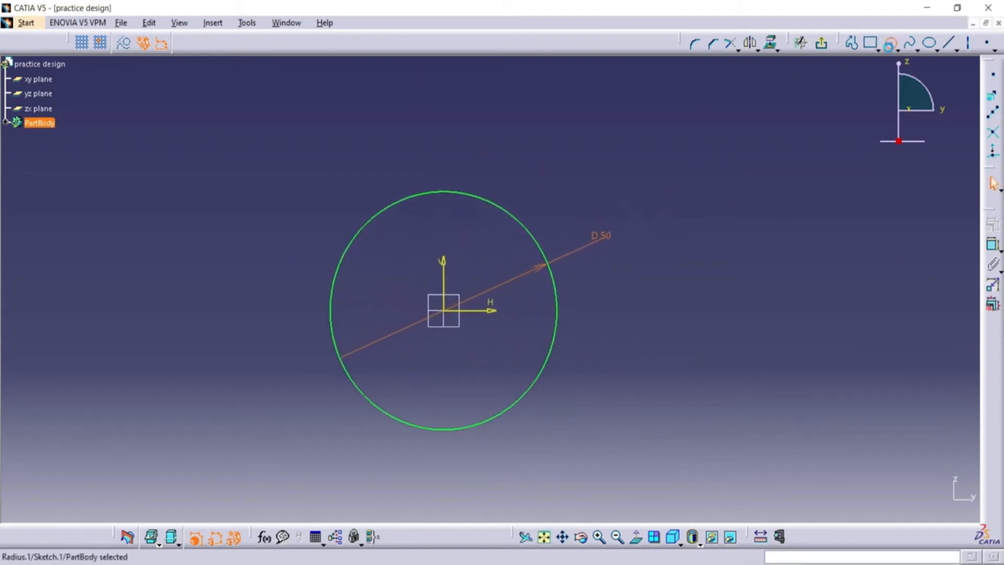
click(891, 42)
click(445, 312)
click(460, 350)
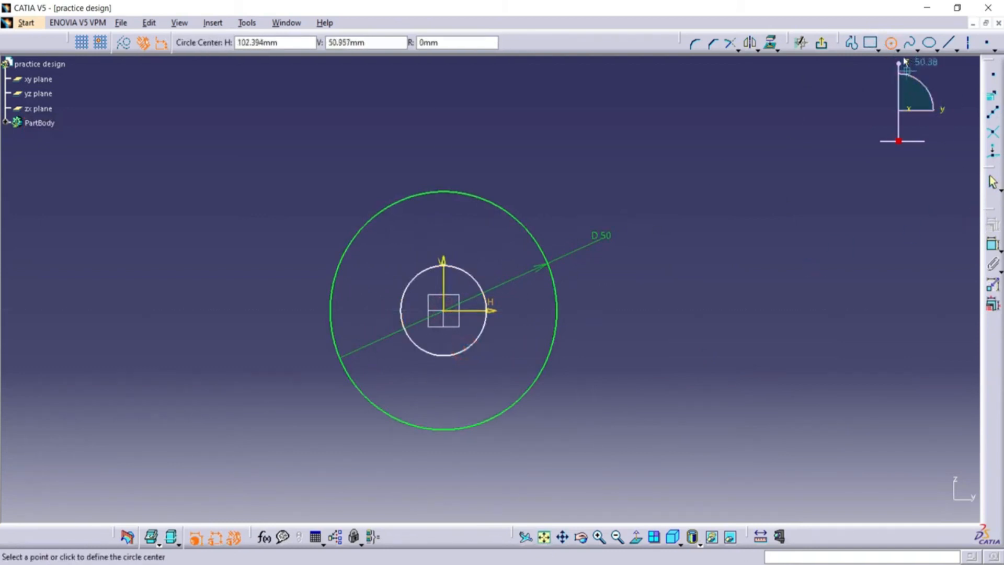
click(891, 45)
Dimension the inner circle's diameter and set it to 30 mm.
click(992, 244)
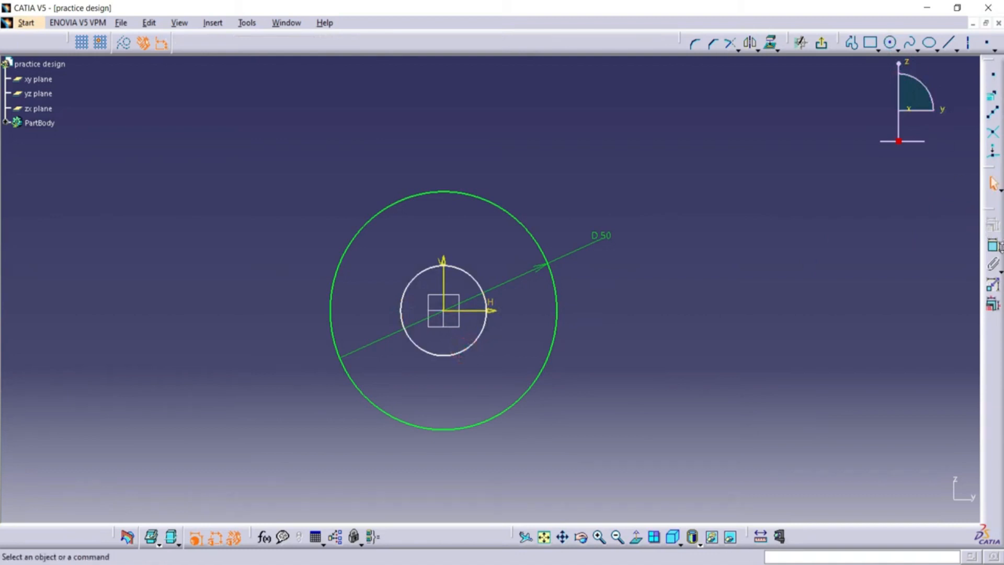
click(471, 275)
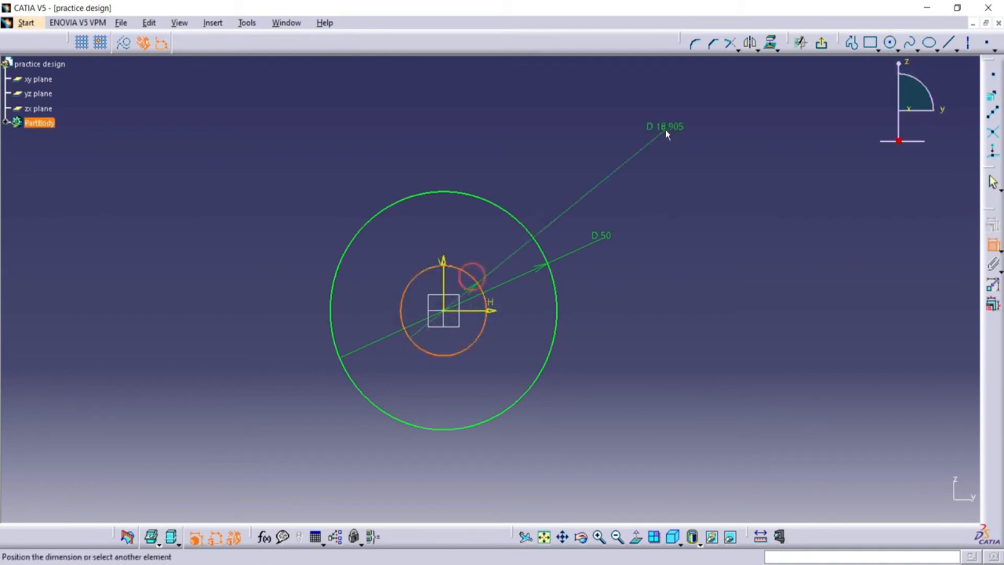
click(607, 188)
double_click(607, 189)
text(30)
click(872, 450)
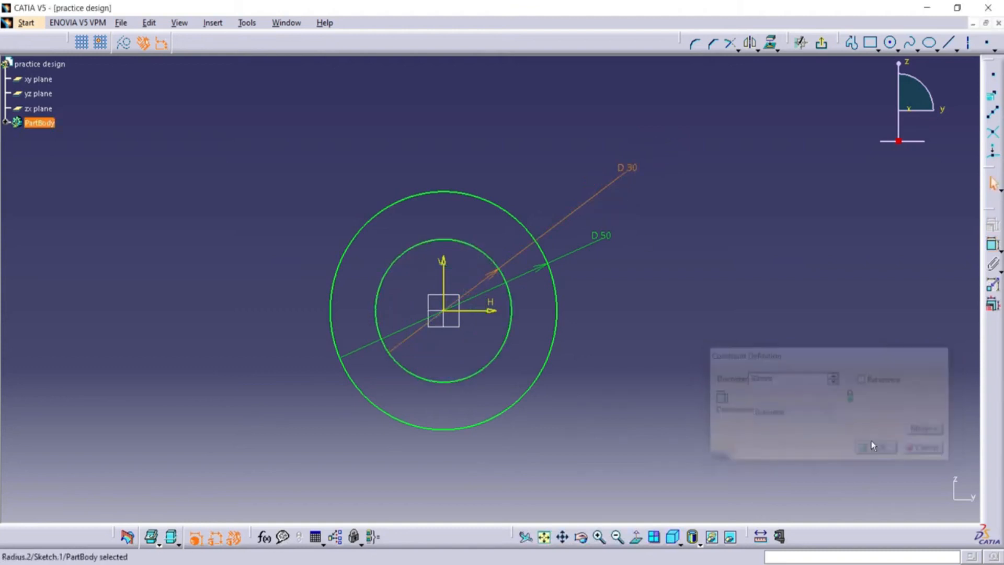
Exit the sketch and pad the ring profile 65 mm with mirrored extent to form a tube.
click(823, 44)
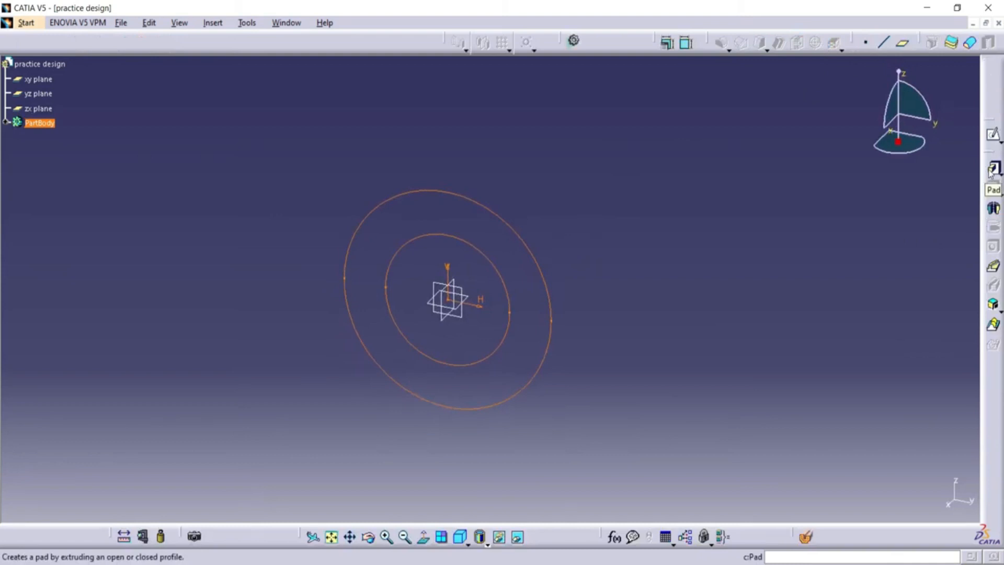
click(992, 168)
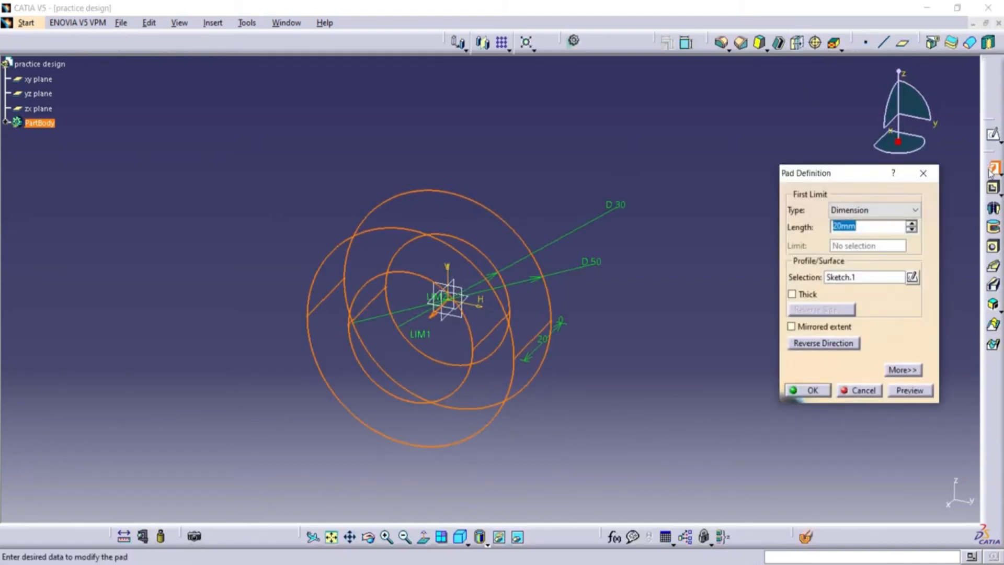
text(65)
click(905, 396)
click(824, 343)
click(808, 390)
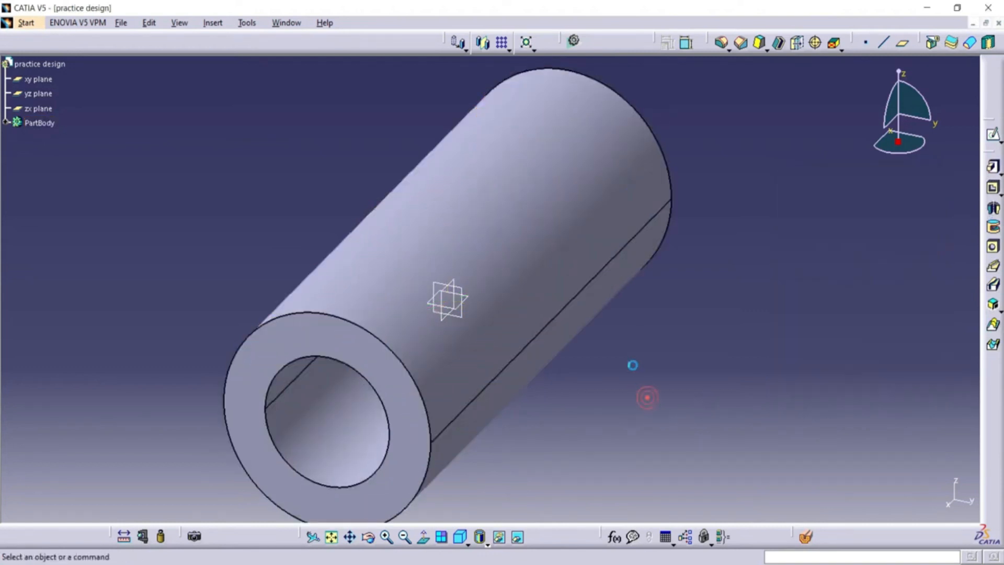
Create a reference plane offset from the zx plane, clear of the tube's side.
click(462, 286)
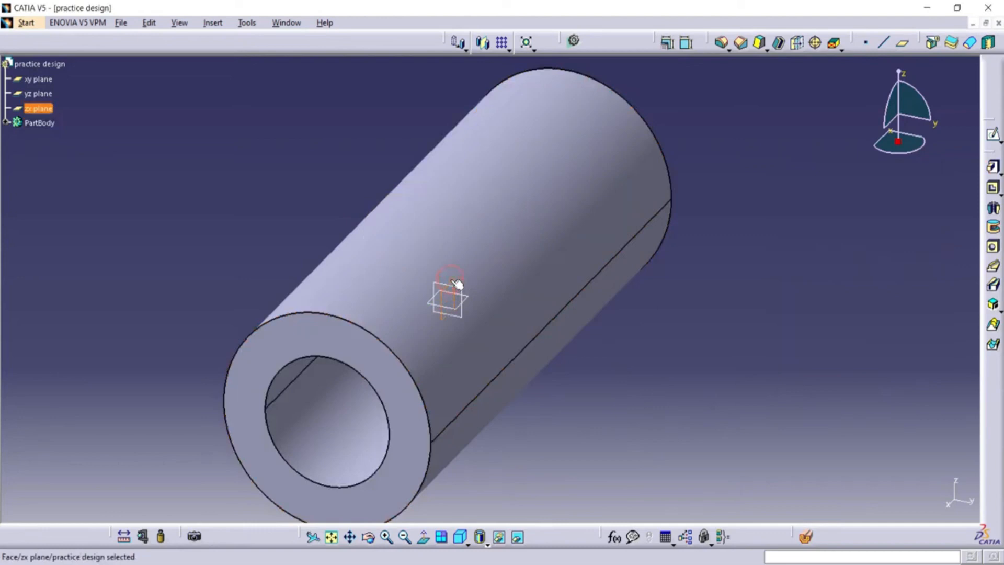
click(903, 43)
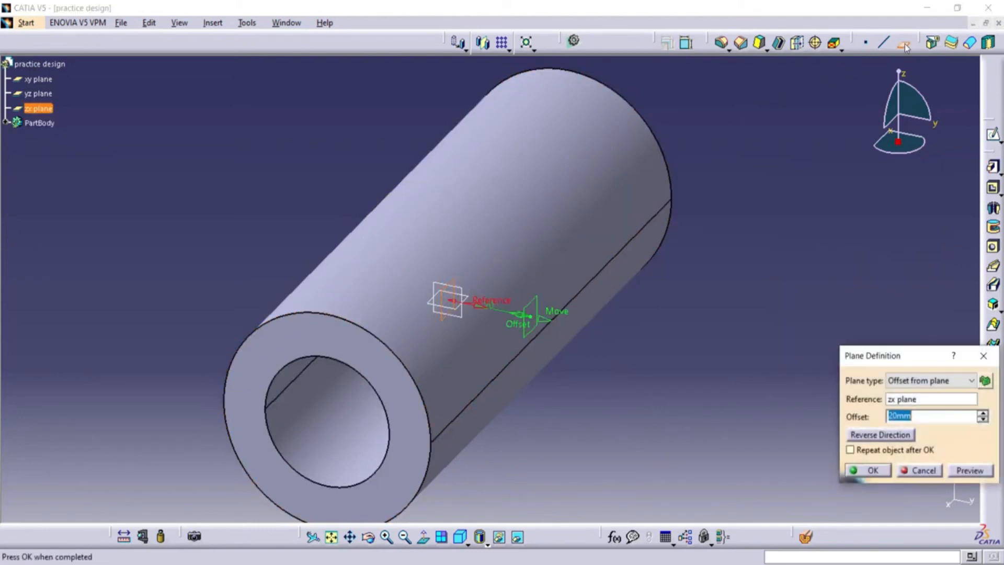
text(100)
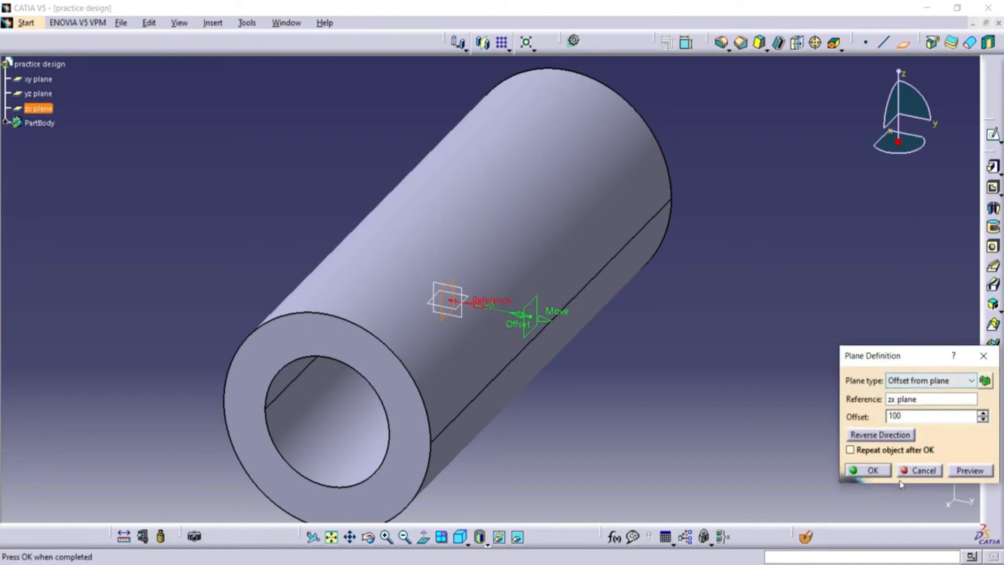
click(883, 471)
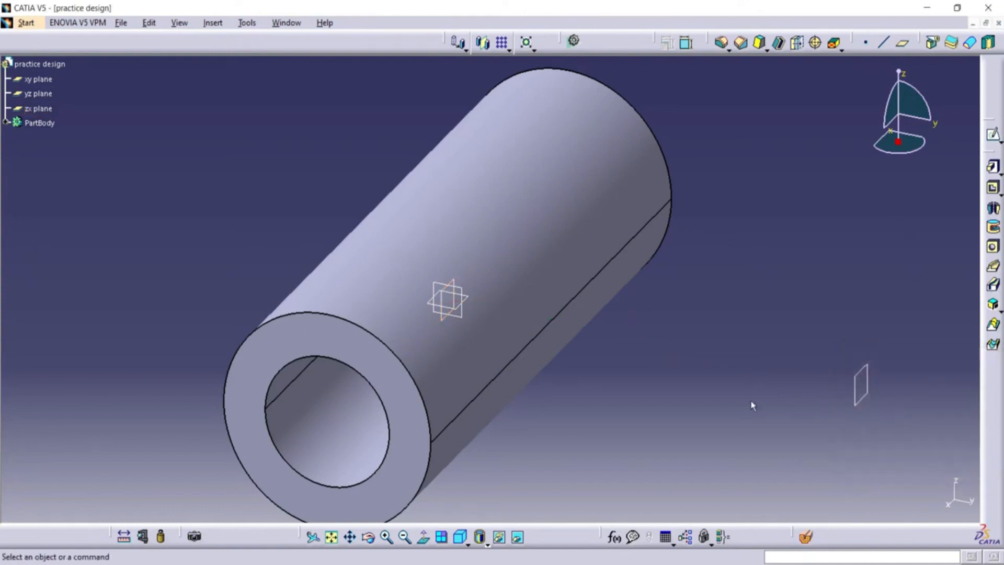
Start a sketch on the new offset plane and draw a circle about 31 mm in diameter centred on the origin.
click(404, 535)
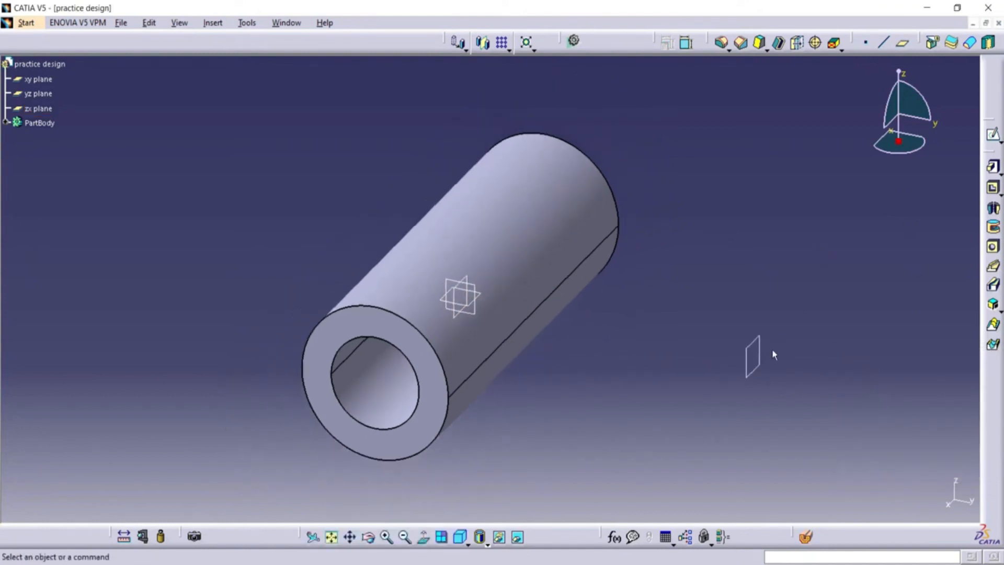
click(992, 135)
click(617, 536)
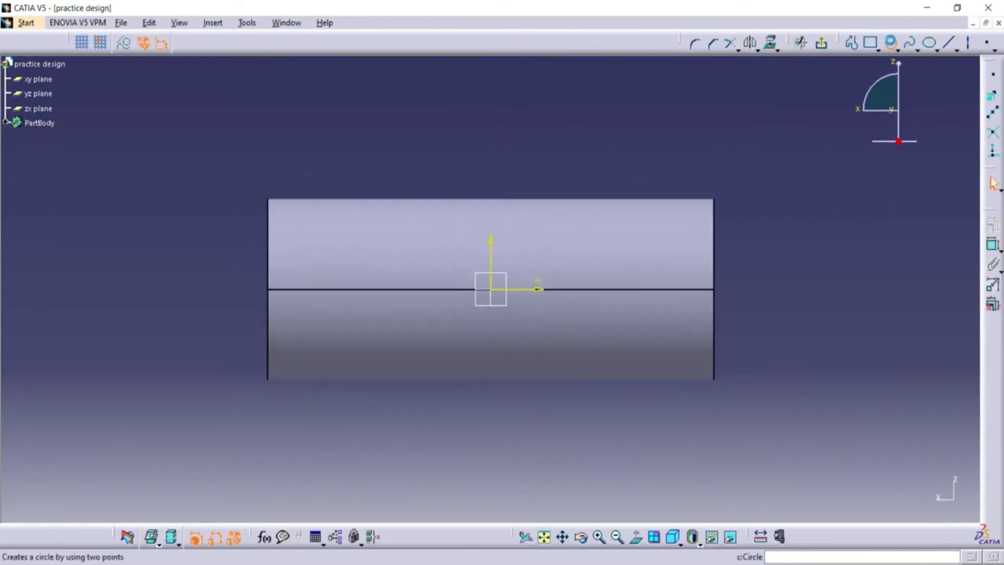
click(890, 42)
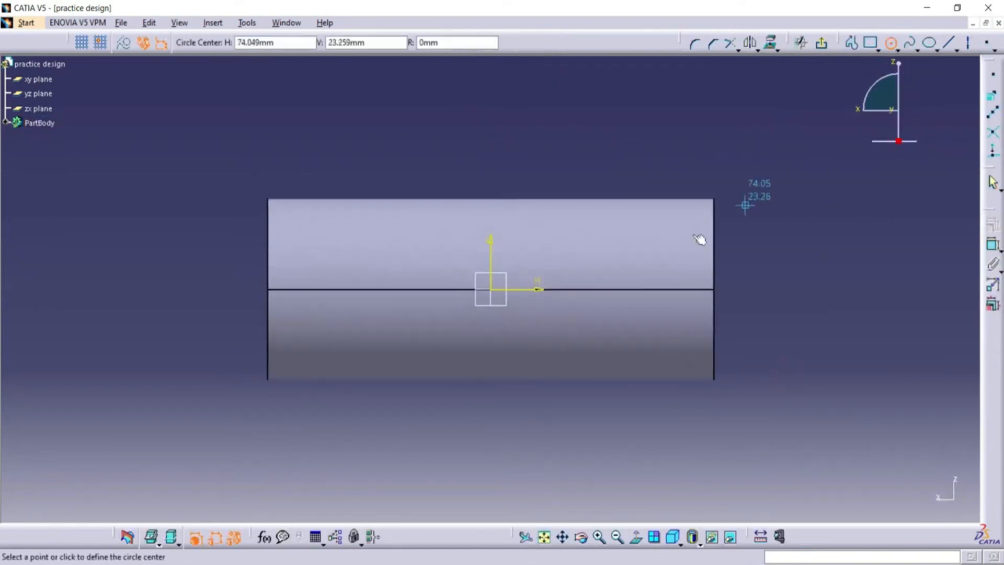
click(494, 294)
click(511, 341)
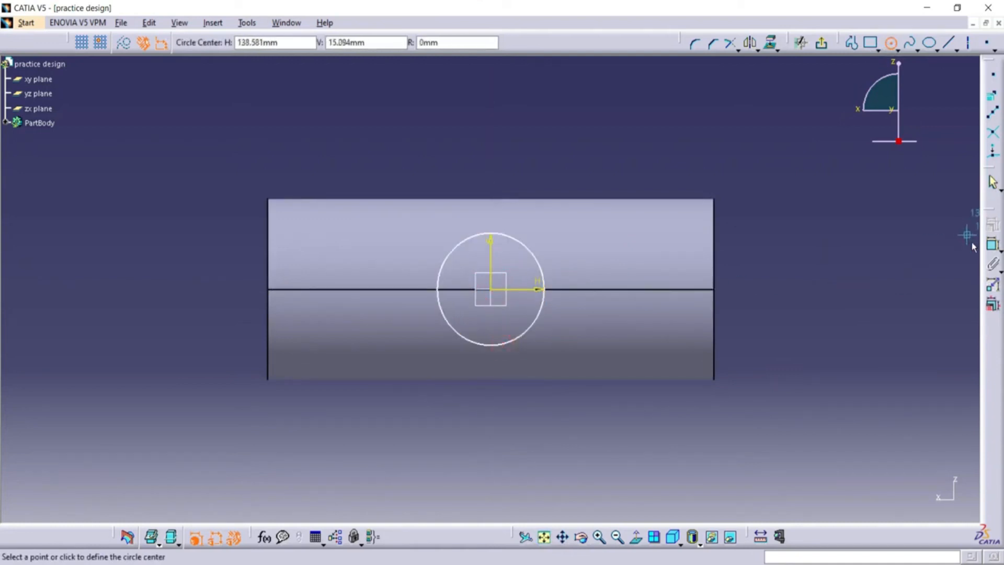
Dimension the diameter of the circle on the offset plane and set it to 50 mm.
click(992, 244)
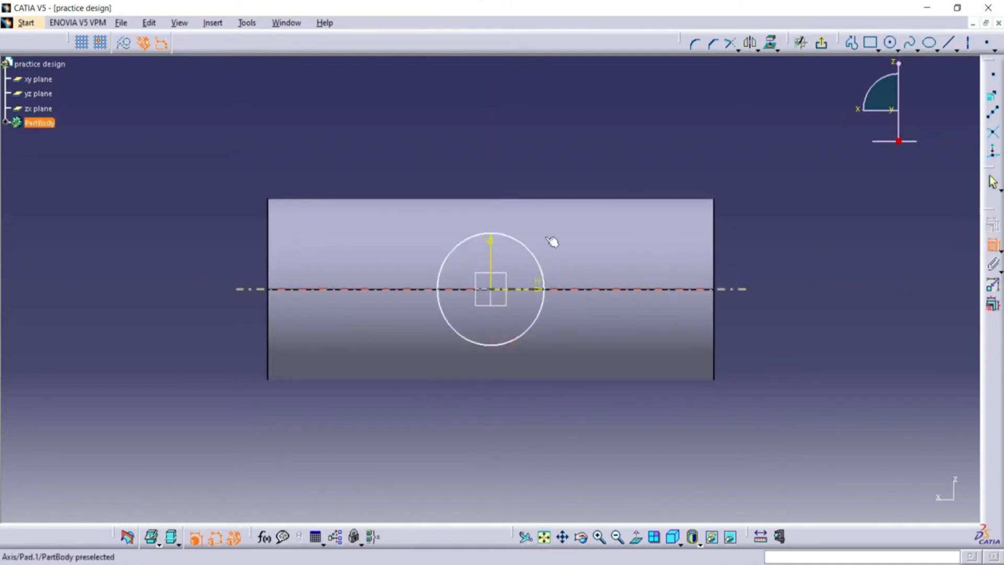
click(520, 242)
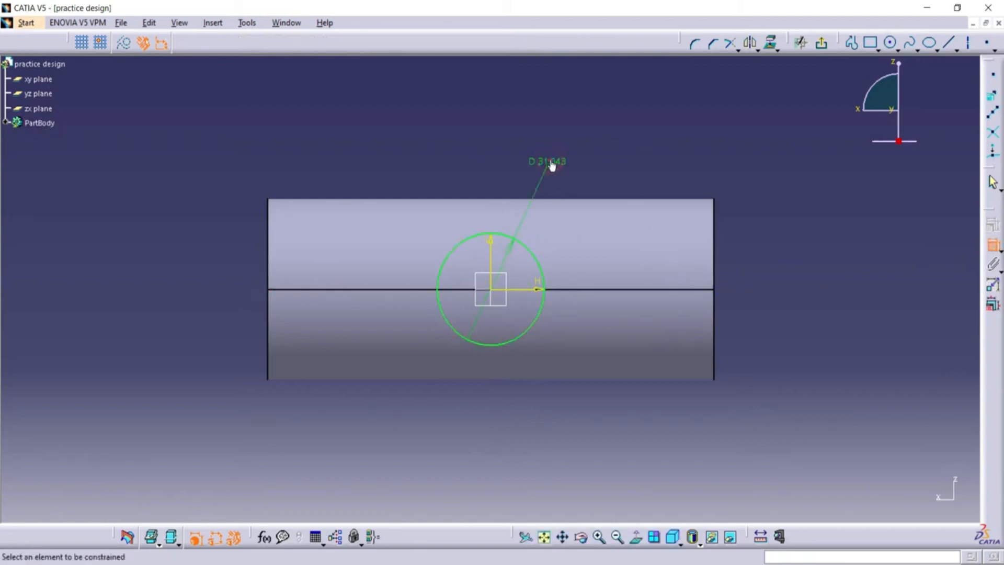
double_click(552, 166)
click(804, 377)
text(50)
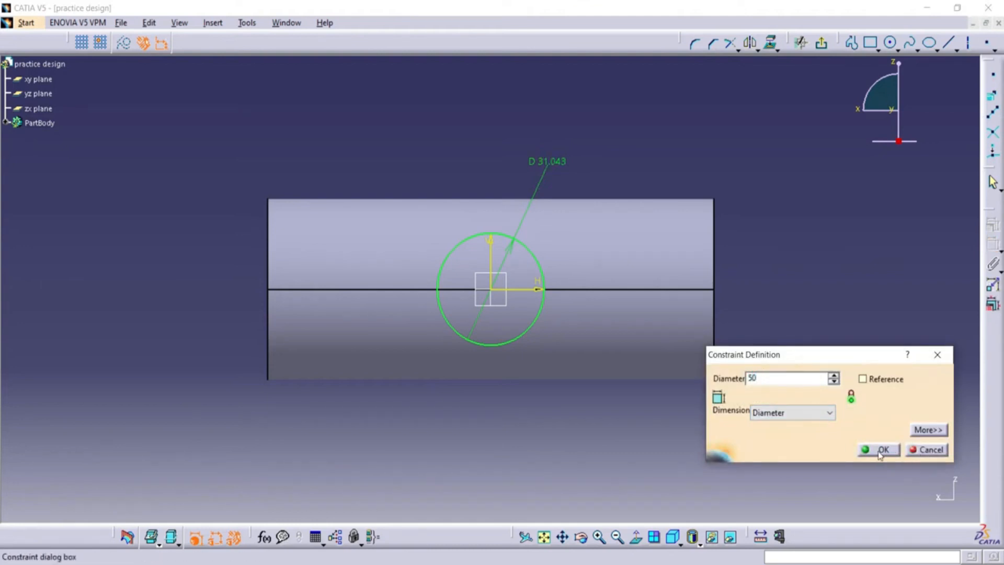
click(879, 450)
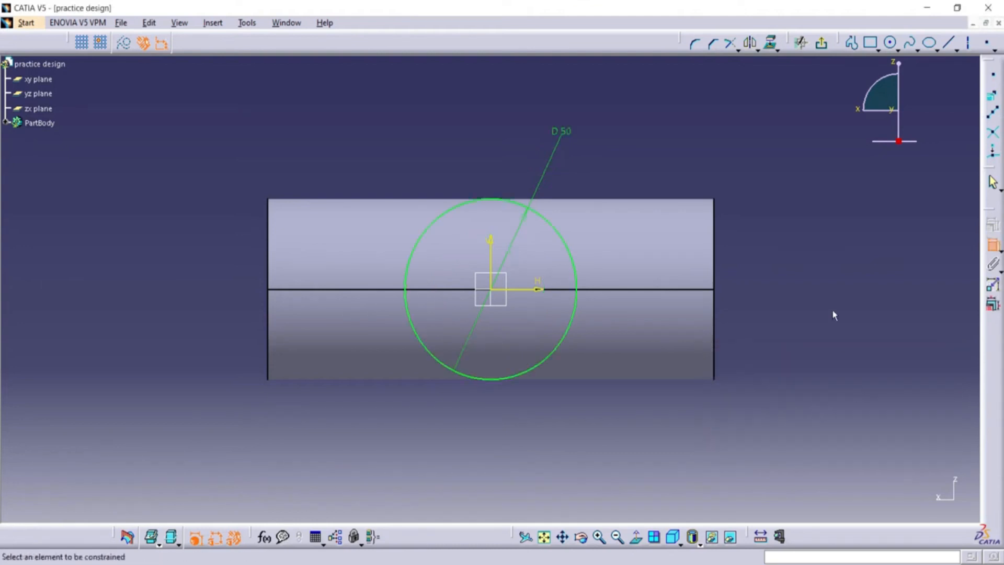
Exit the sketch and pad the circle in the reversed direction, toward the tube, with the limit type Up to next.
click(821, 42)
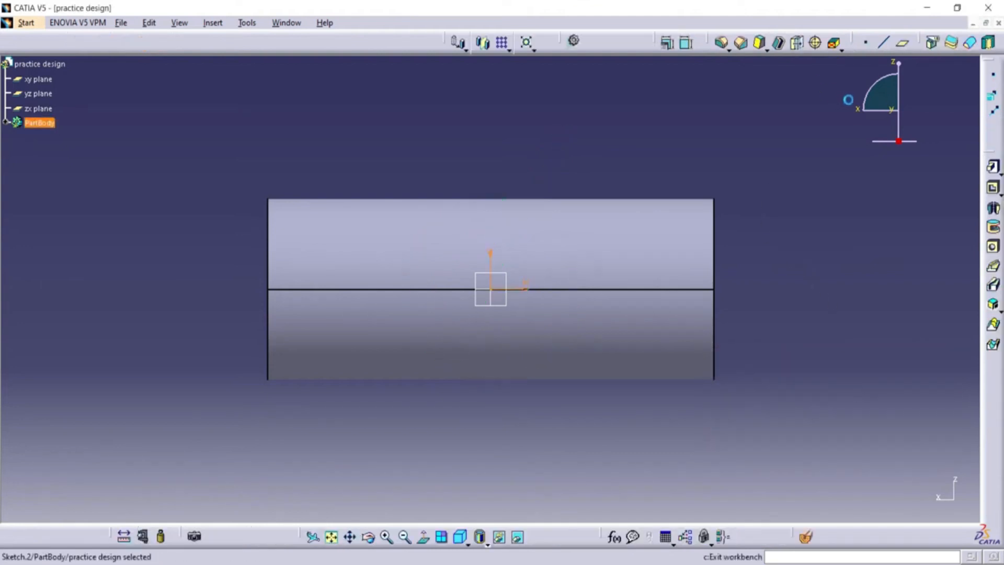
click(405, 537)
click(404, 537)
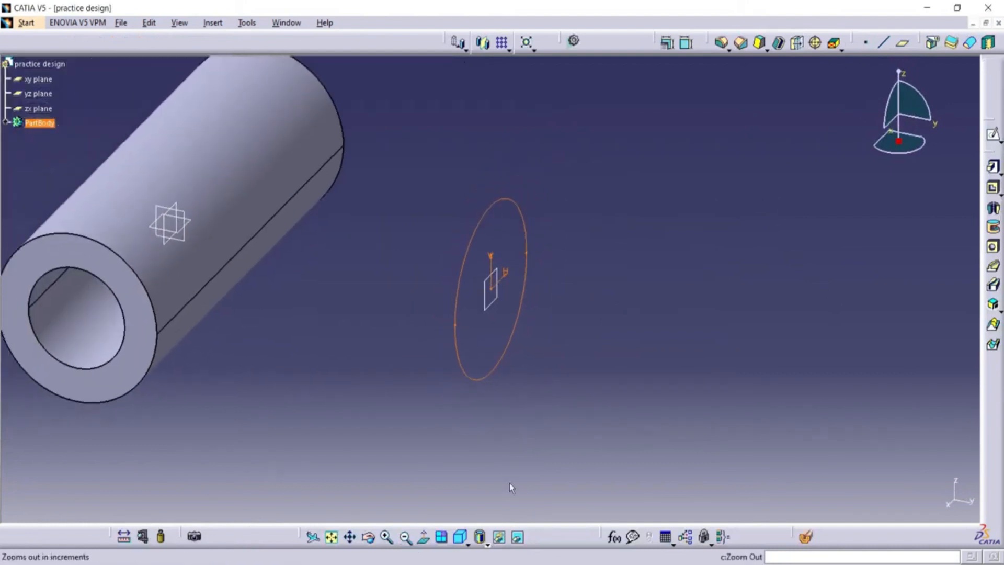
click(992, 167)
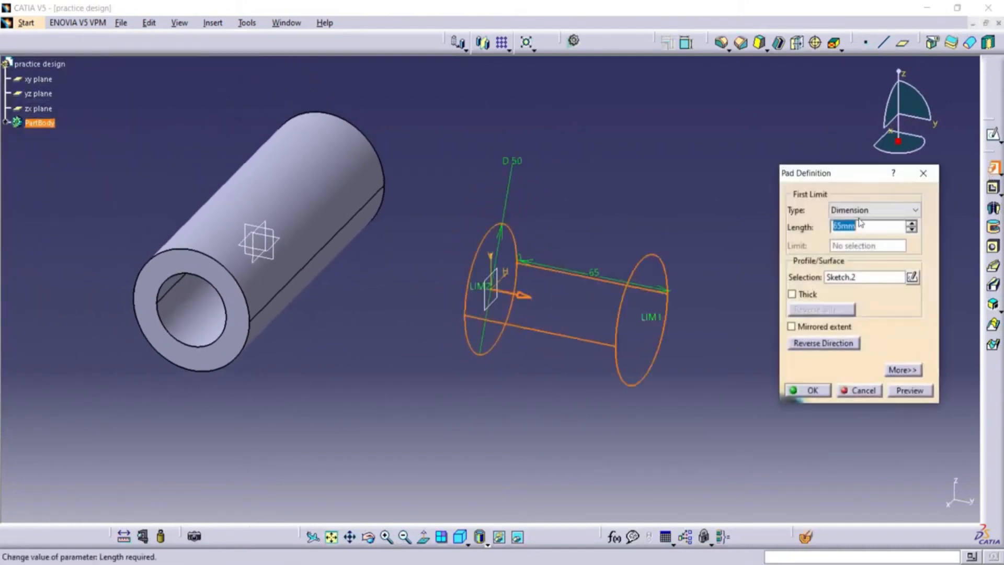
click(827, 342)
click(900, 213)
click(901, 214)
click(901, 215)
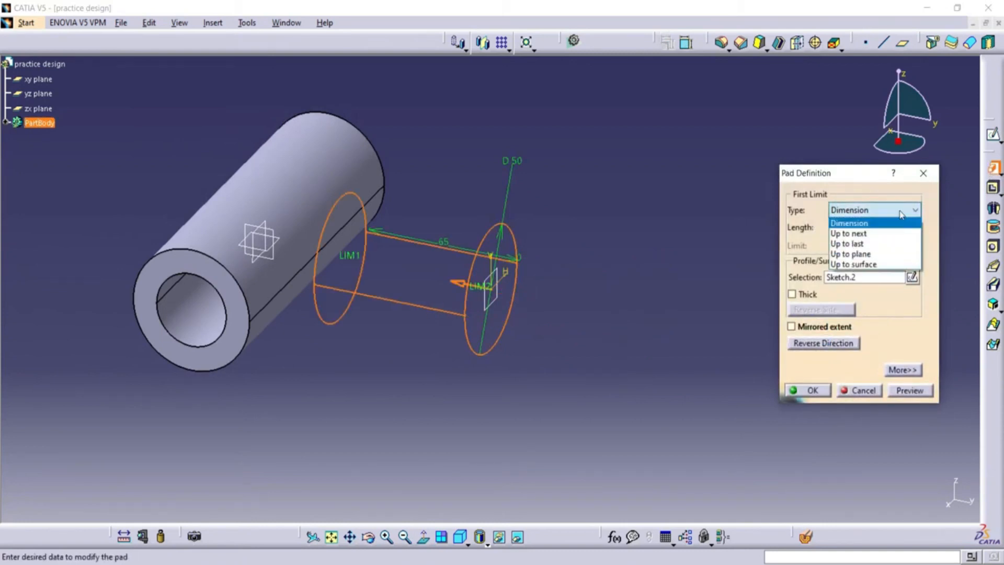
click(867, 229)
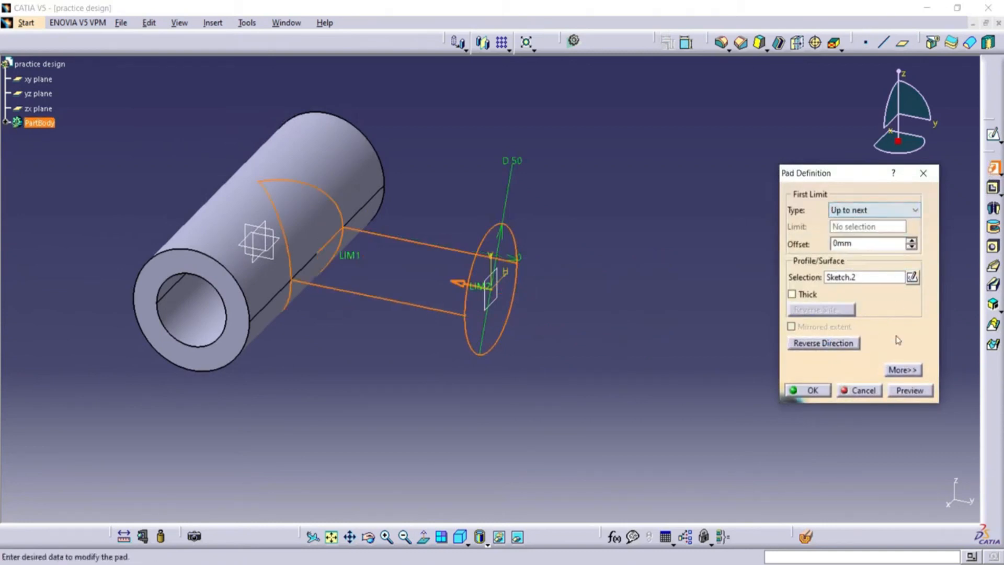
click(910, 391)
click(810, 391)
Start a sketch on the branch's flat end face and draw a circle about 24 mm in diameter centred on the origin.
click(506, 259)
click(992, 134)
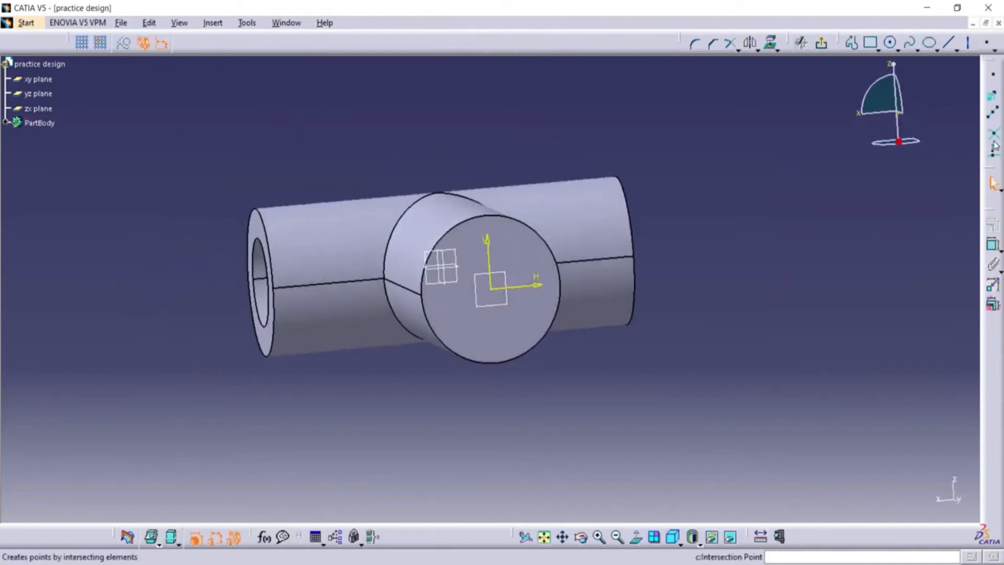
click(890, 42)
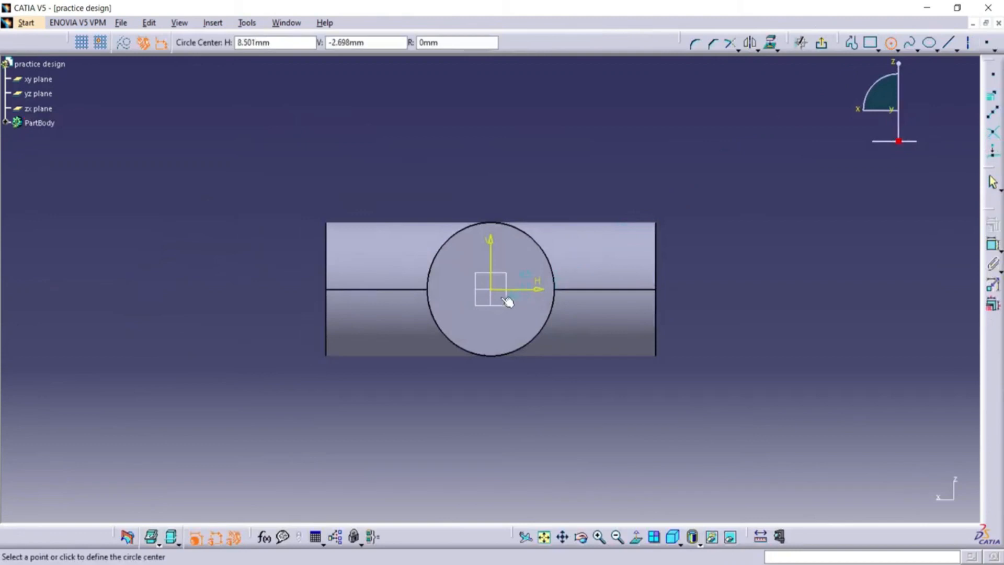
click(492, 289)
click(508, 316)
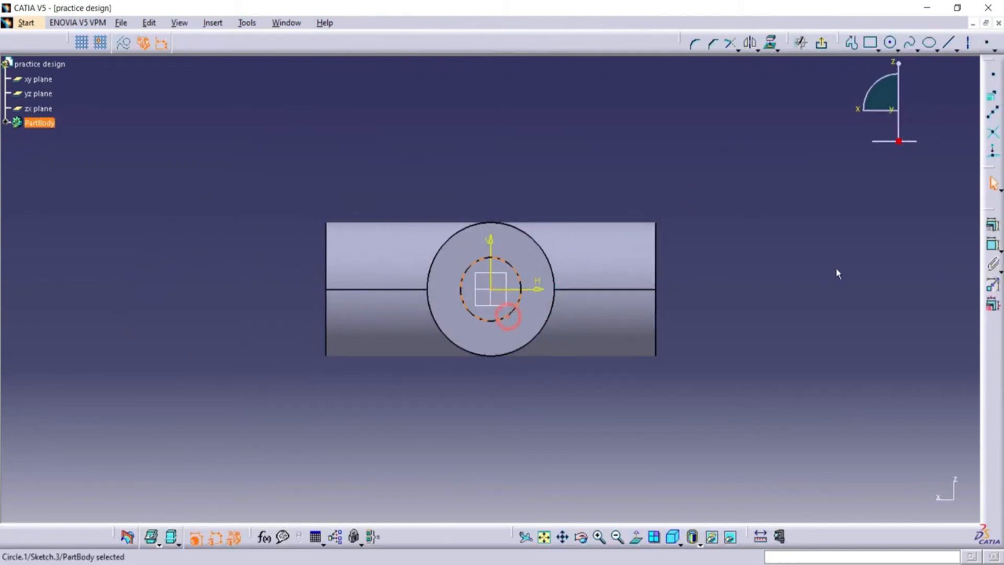
Dimension the diameter of the circle on the branch's end face and set it to 30 mm.
click(992, 244)
click(600, 201)
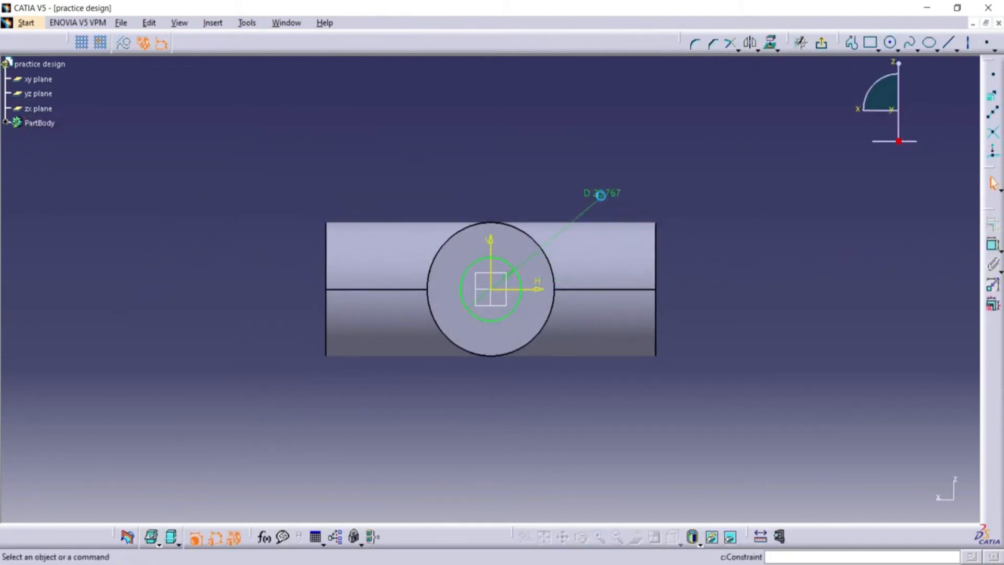
double_click(601, 201)
text(30)
click(870, 450)
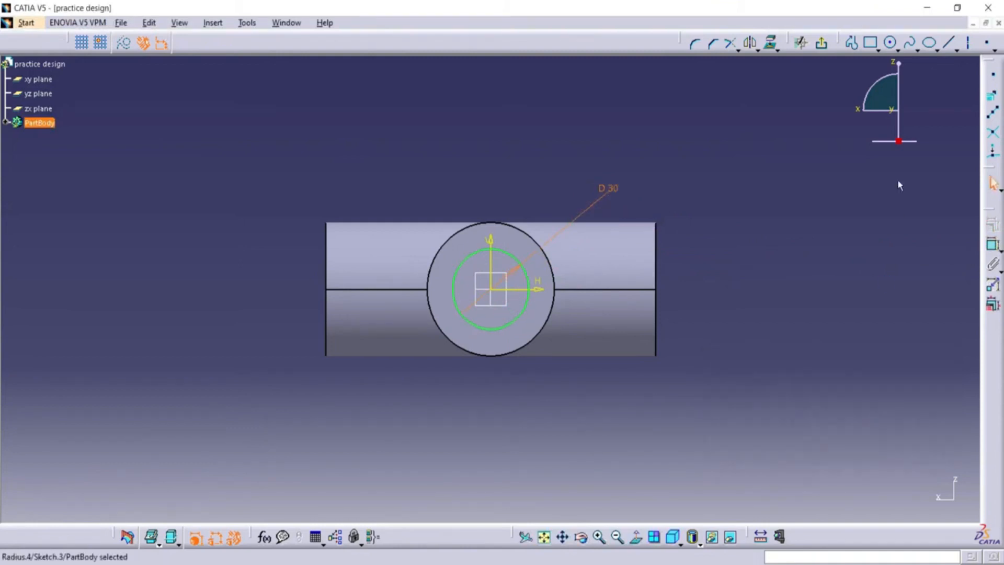
Exit the sketch and cut the circle as a pocket through the branch with the limit type Up to next.
click(821, 43)
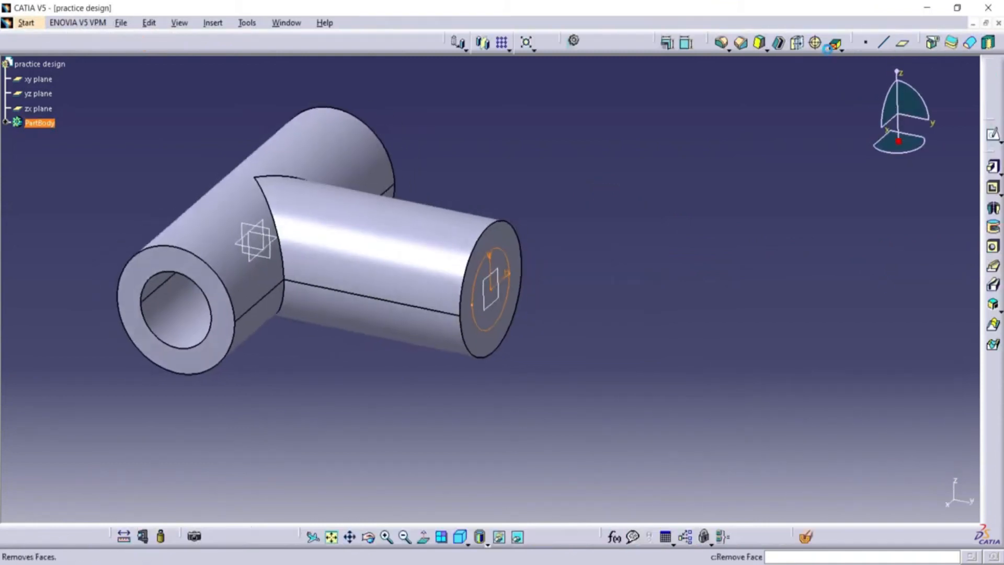
click(993, 188)
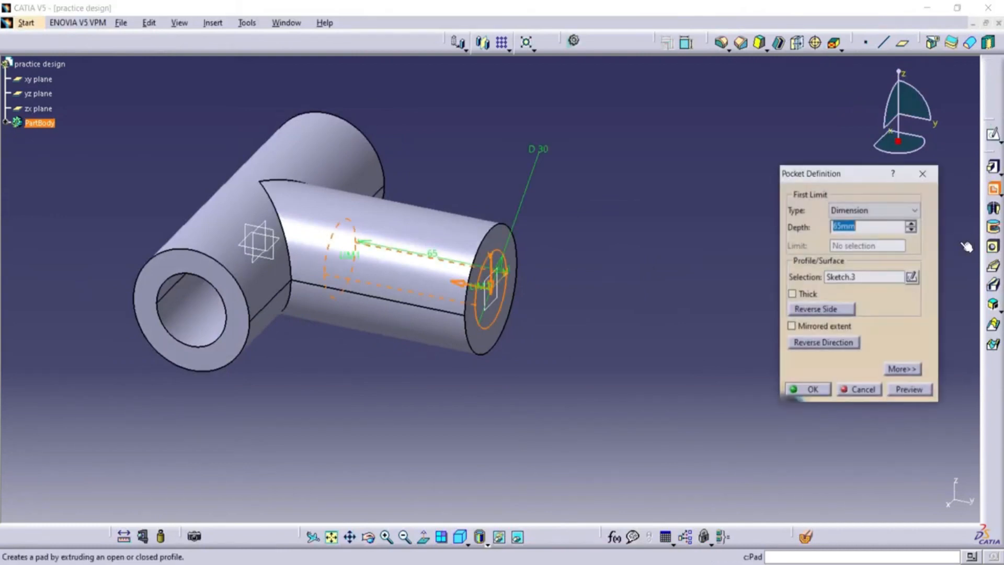
click(896, 212)
click(898, 230)
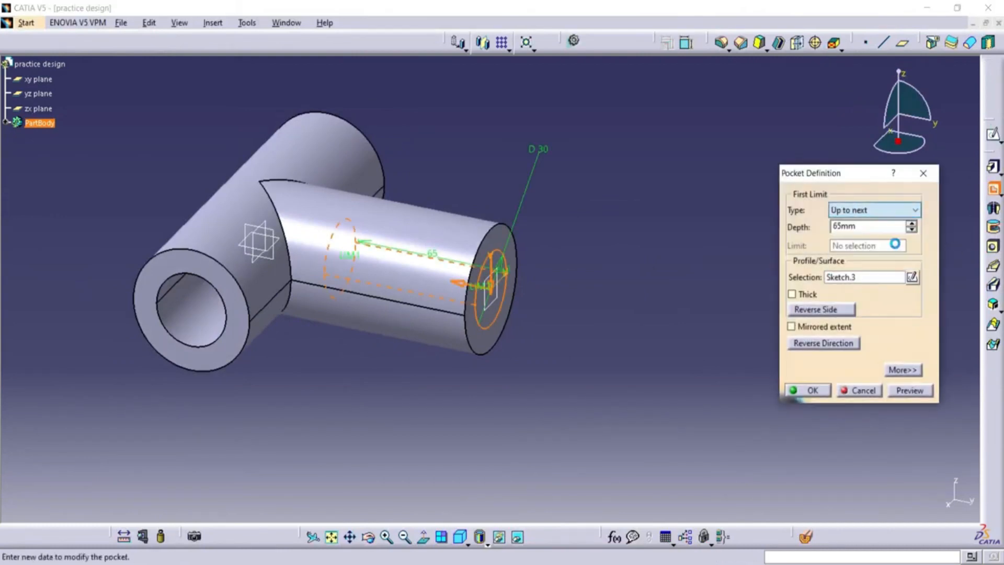
click(900, 388)
click(805, 391)
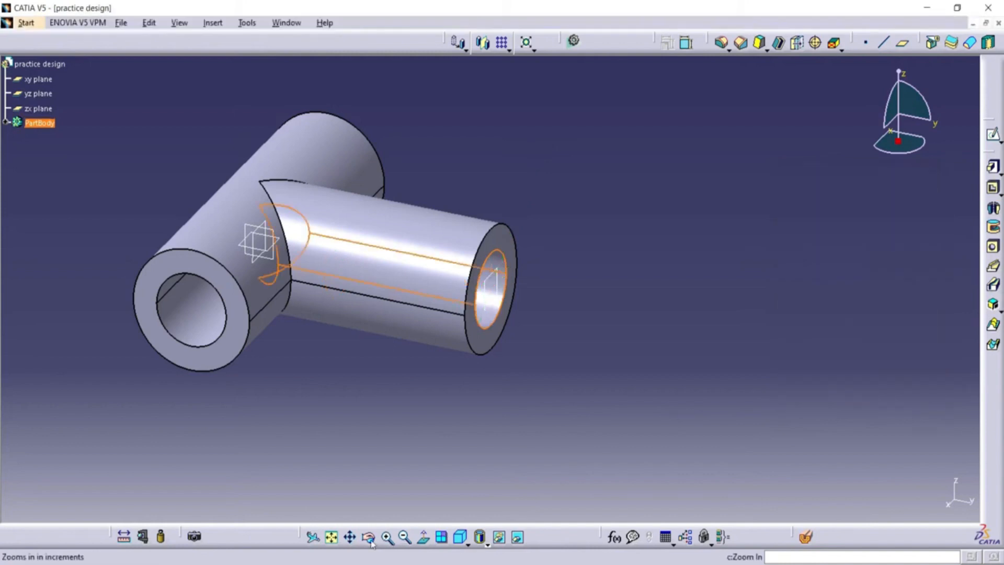
Create a reference plane offset 35 mm from the yz plane.
middle_drag(324, 483, 547, 288)
click(699, 264)
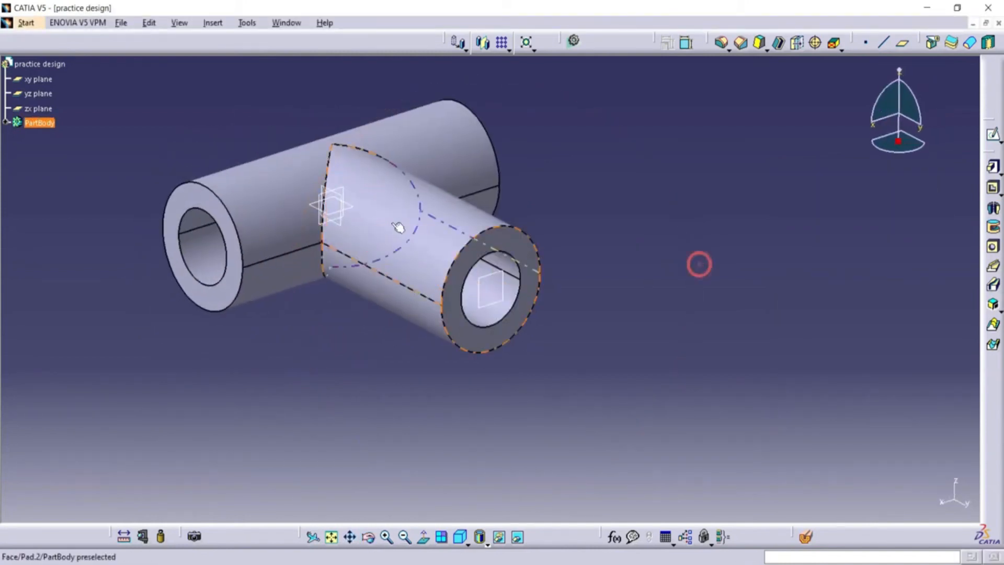
click(323, 185)
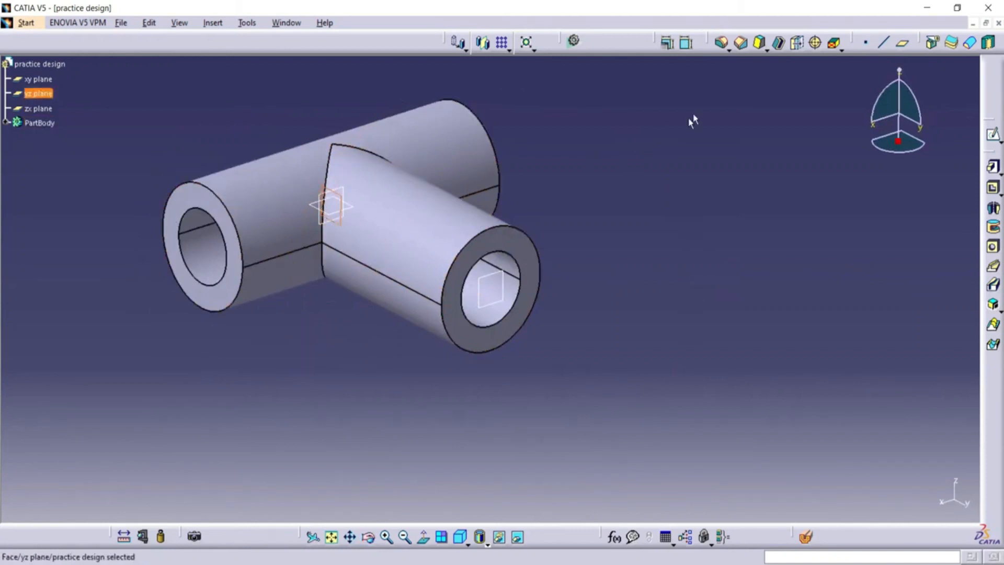
click(903, 44)
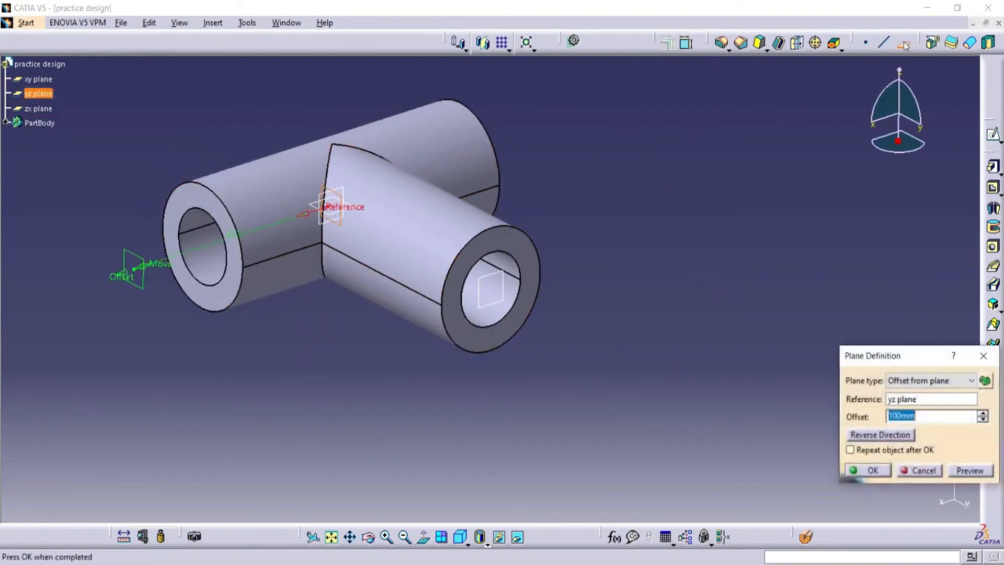
text(35)
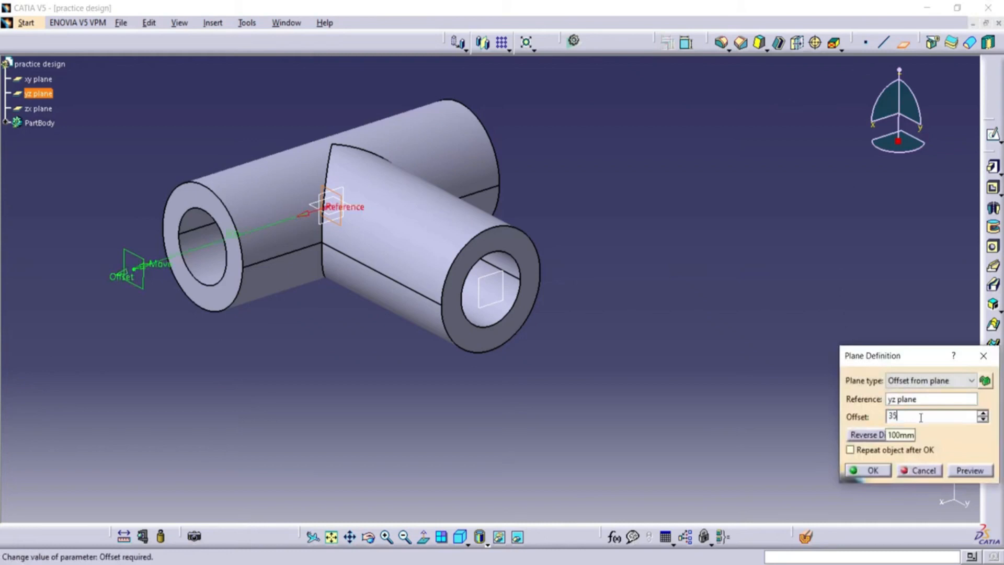
click(969, 470)
click(872, 470)
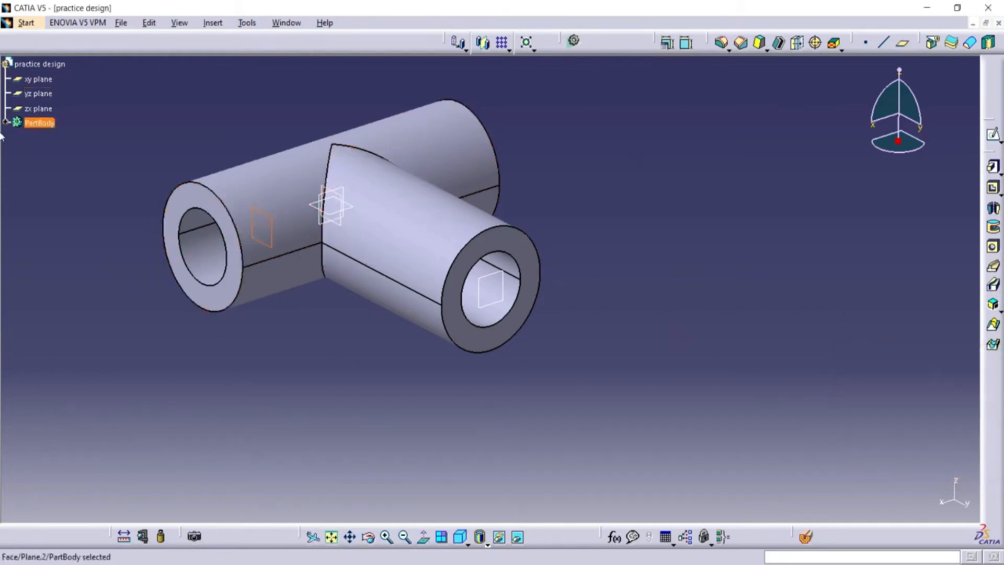
Start a sketch on the new 35 mm offset plane and project the branch's straight end edge into it.
click(993, 135)
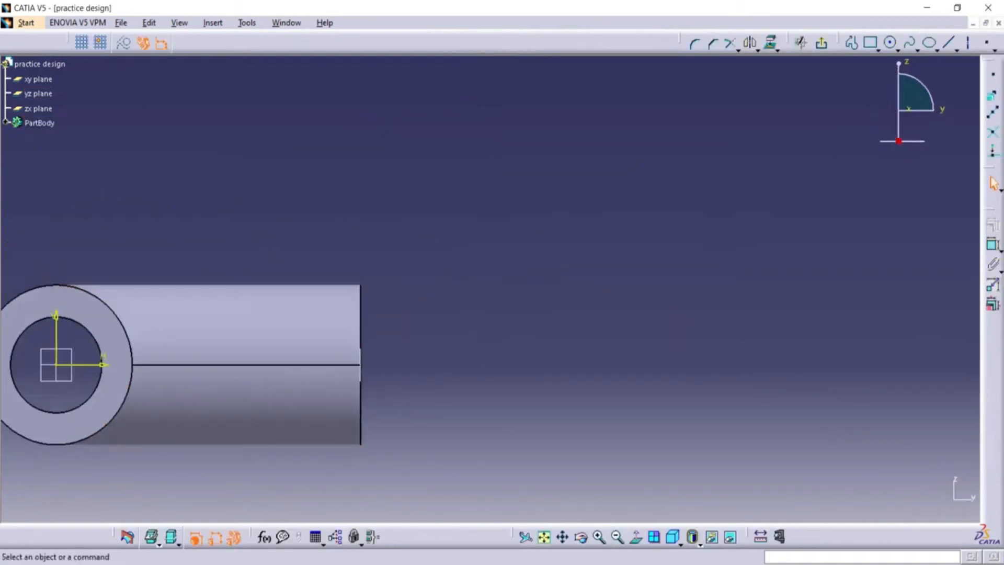
click(564, 540)
drag(278, 428, 529, 327)
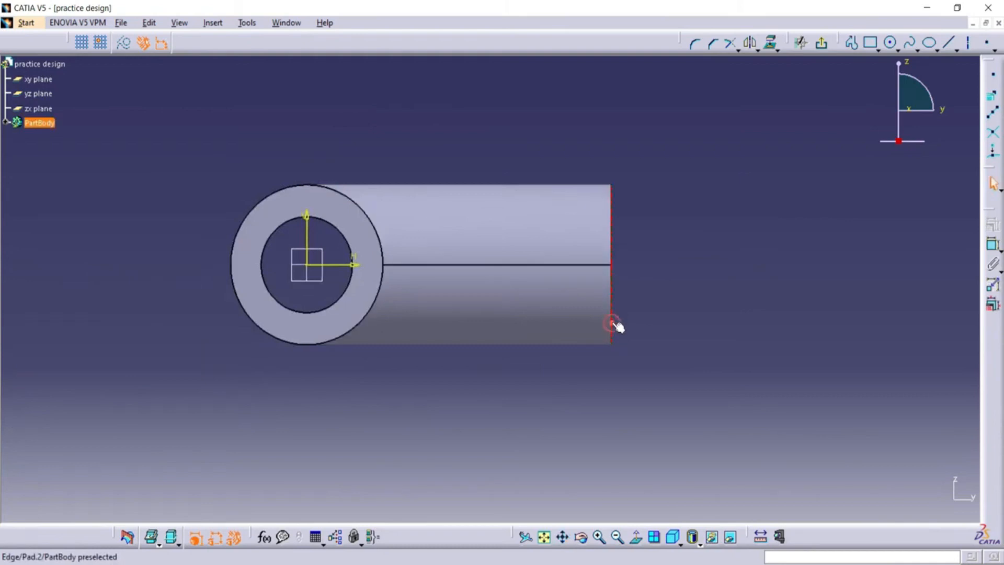
click(769, 48)
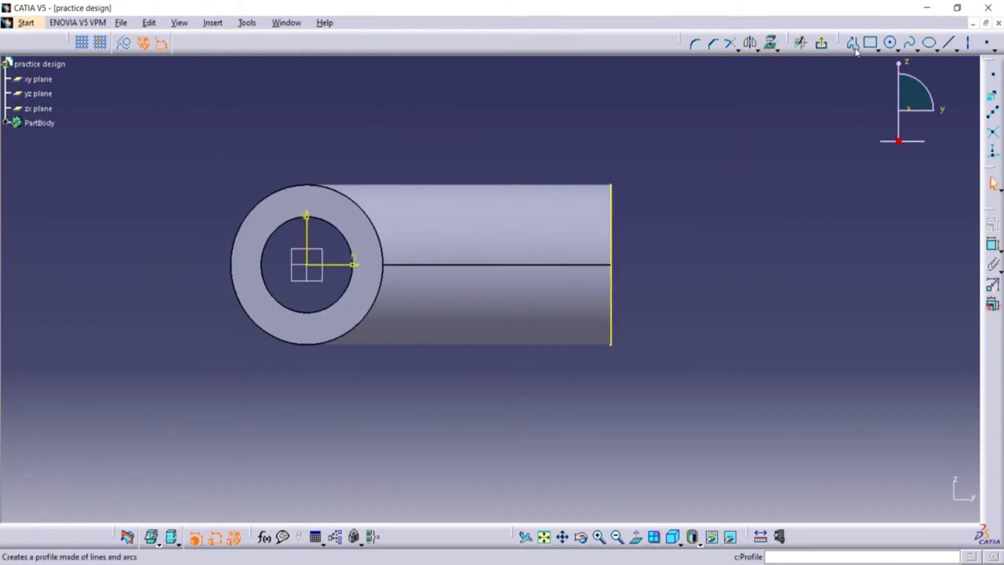
Draw a circle about 22 mm in diameter centred on the horizontal axis near the branch's open end.
click(890, 43)
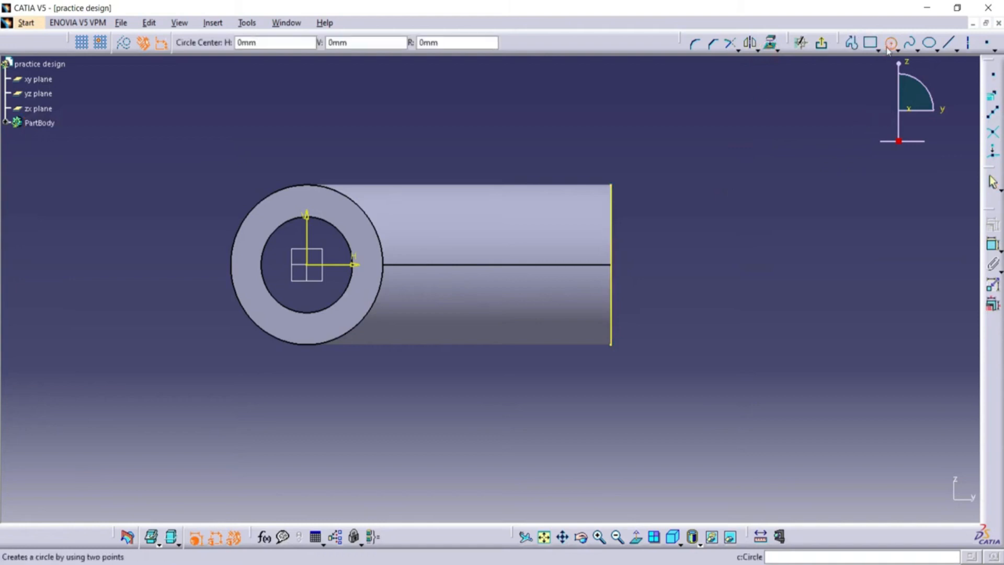
click(540, 264)
click(562, 293)
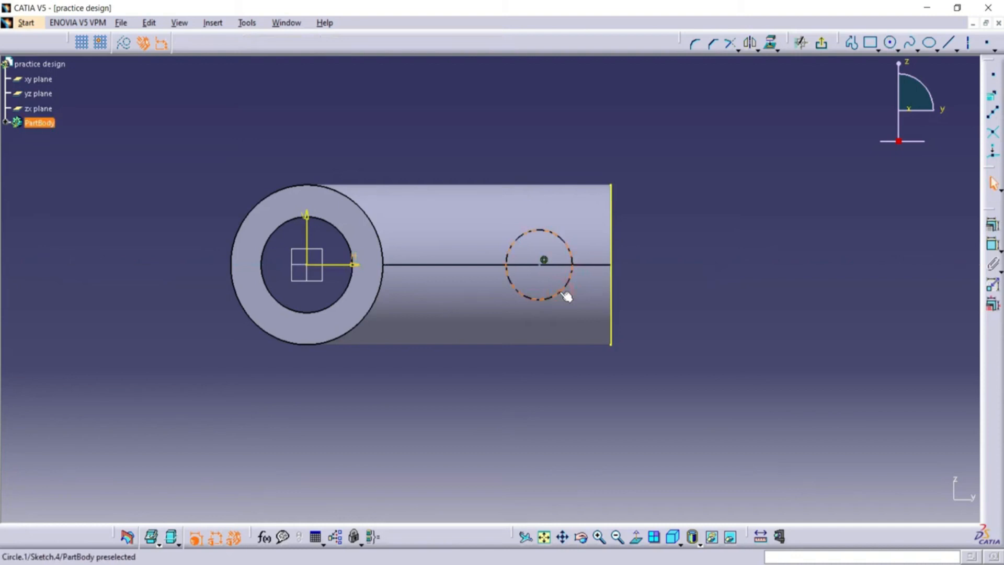
Dimension the diameter of the circle near the branch's end and set it to 25 mm.
click(992, 244)
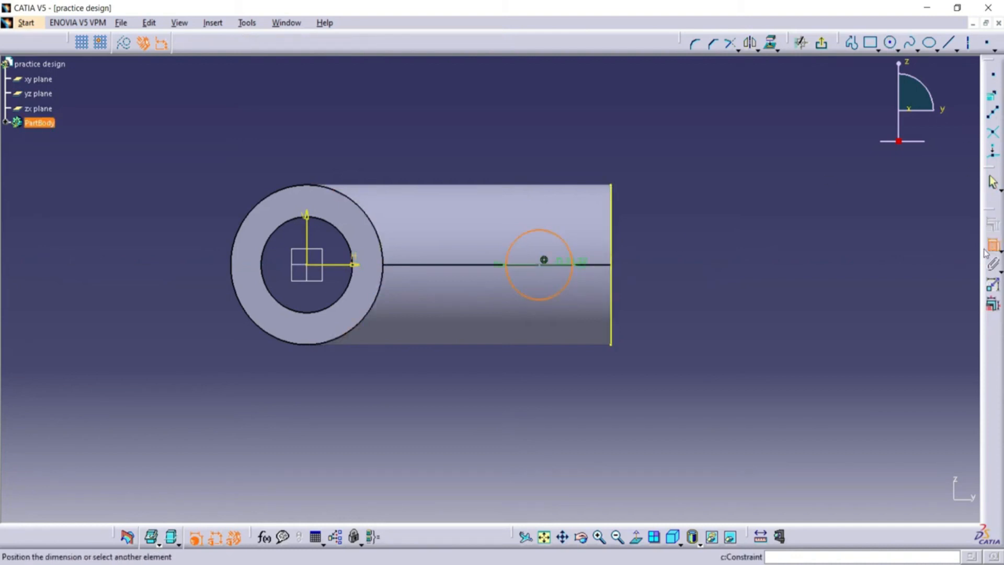
click(567, 151)
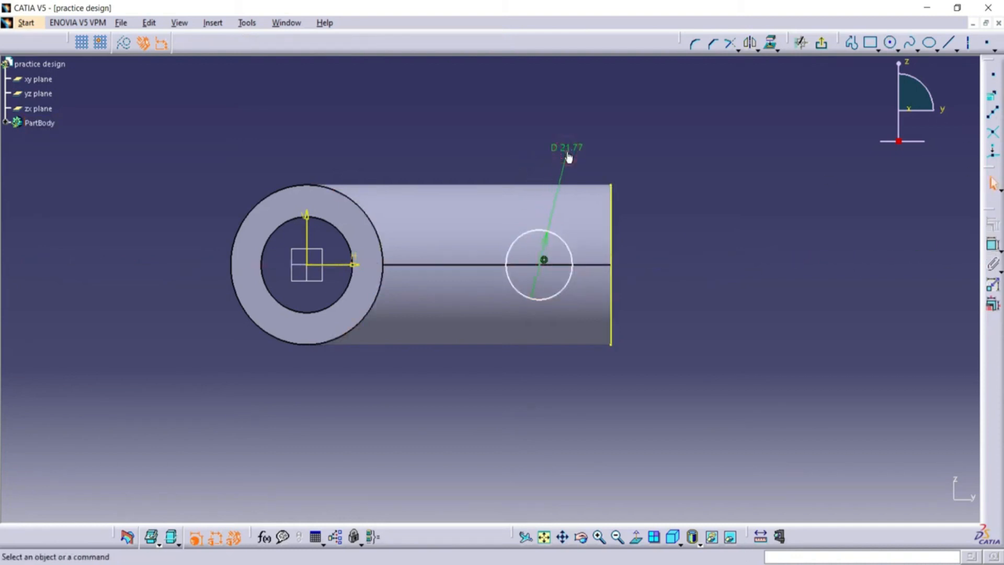
double_click(567, 153)
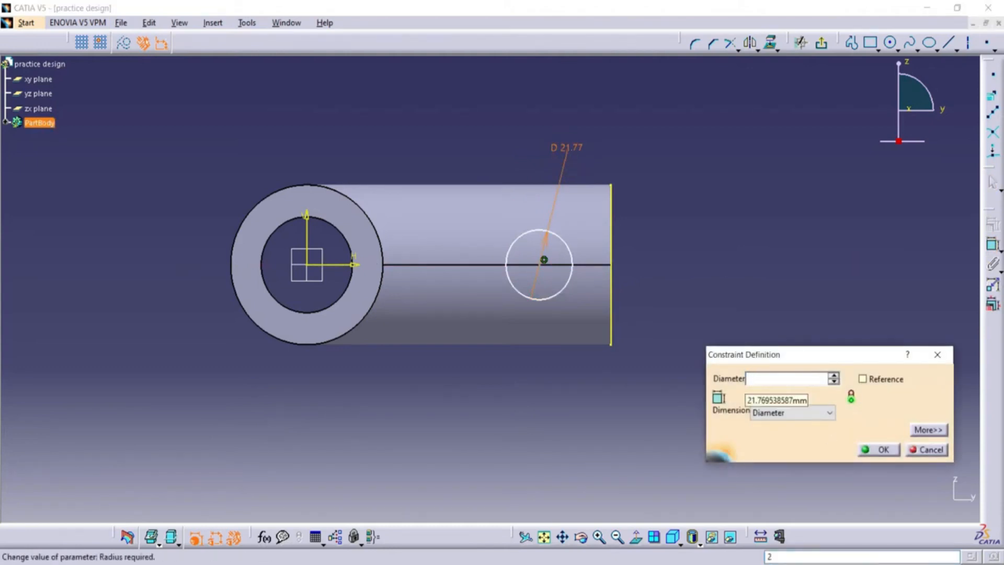
text(25)
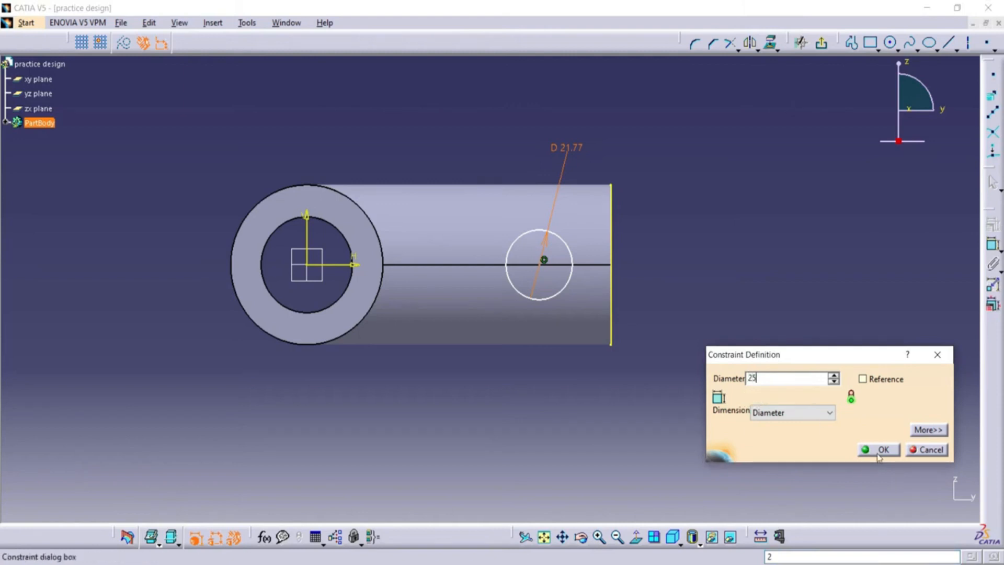
key(Return)
click(748, 299)
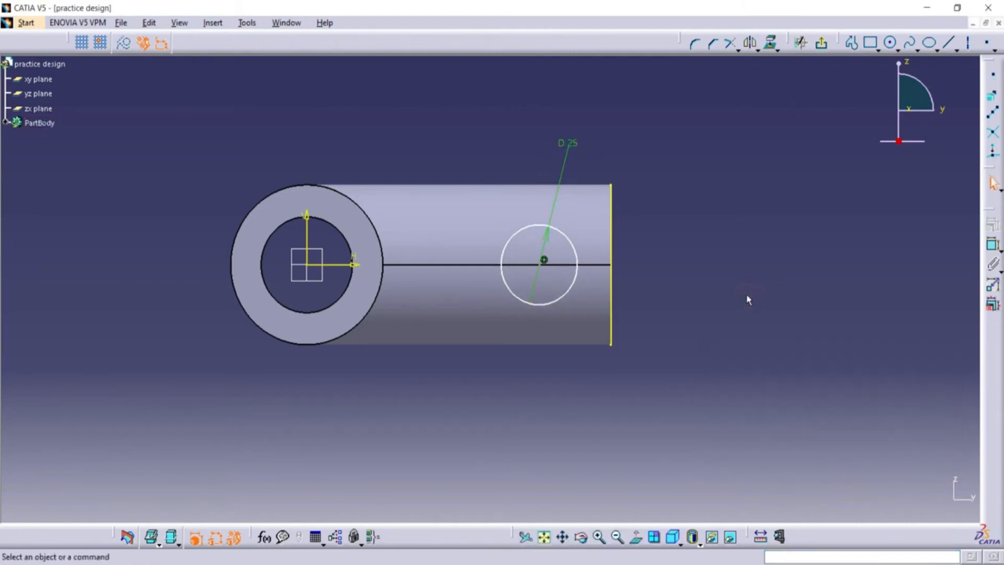
Dimension the distance from the circle's centre to the projected end edge and set it to 22.5 mm.
click(991, 244)
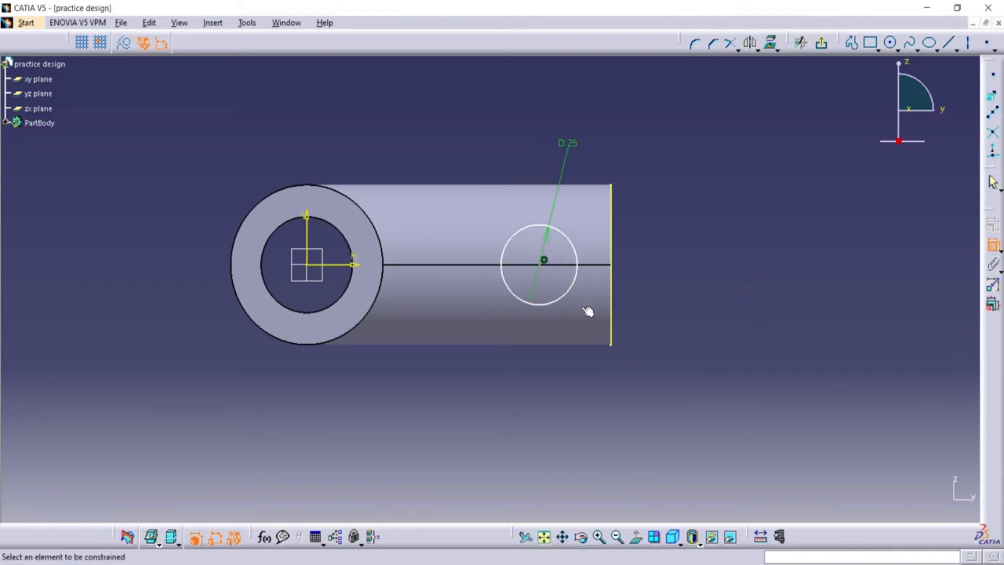
click(544, 266)
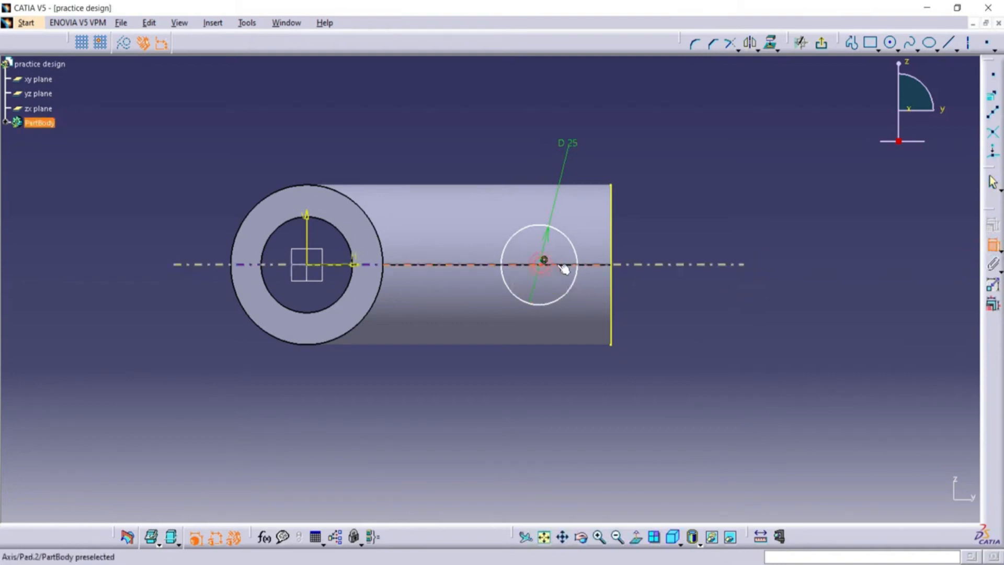
click(613, 236)
click(652, 138)
double_click(652, 138)
text(22)
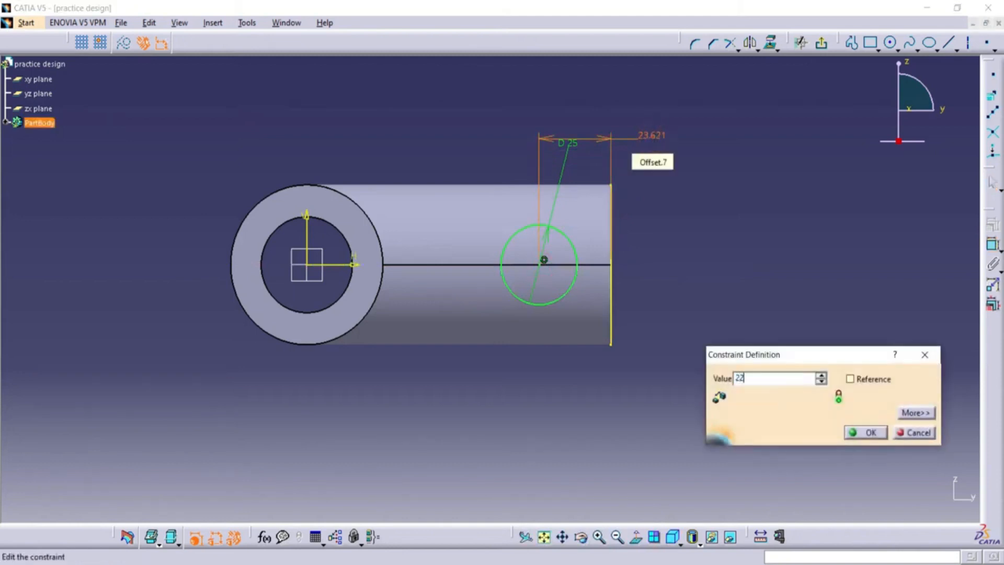
text(.5)
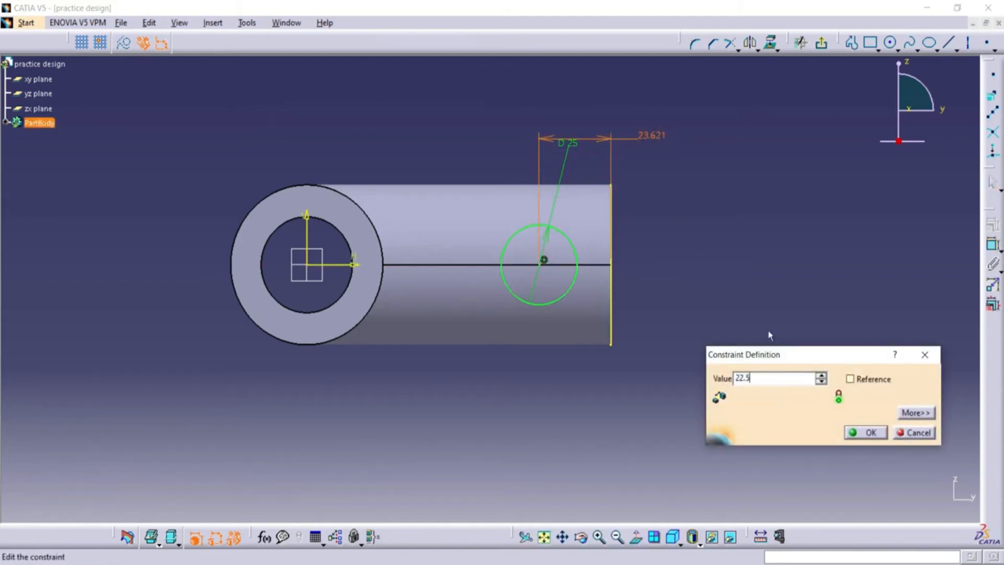
click(865, 433)
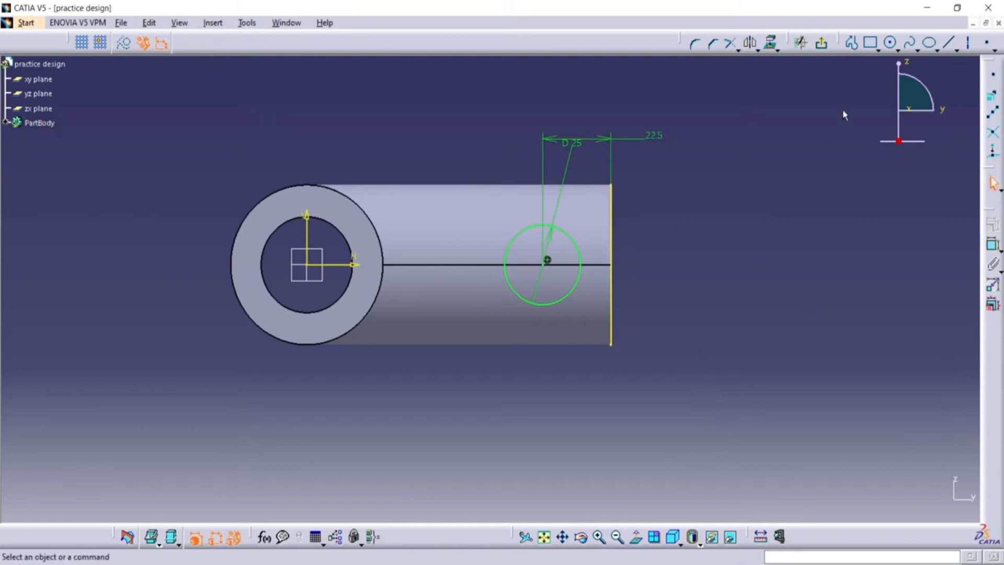
Draw a profile from the circle's top point 22.5 mm horizontally to the end edge and 12.5 mm down to the horizontal axis.
click(851, 45)
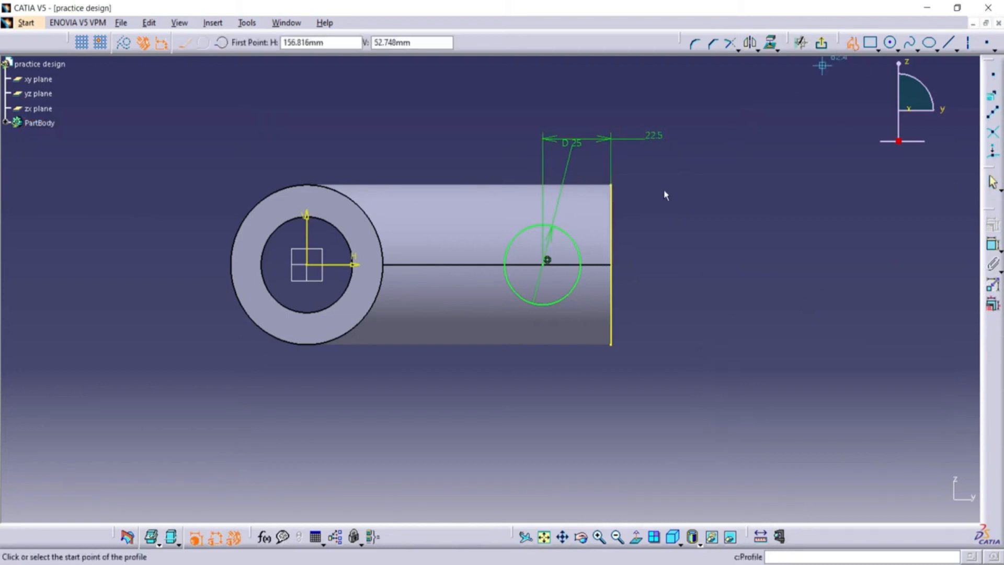
click(547, 224)
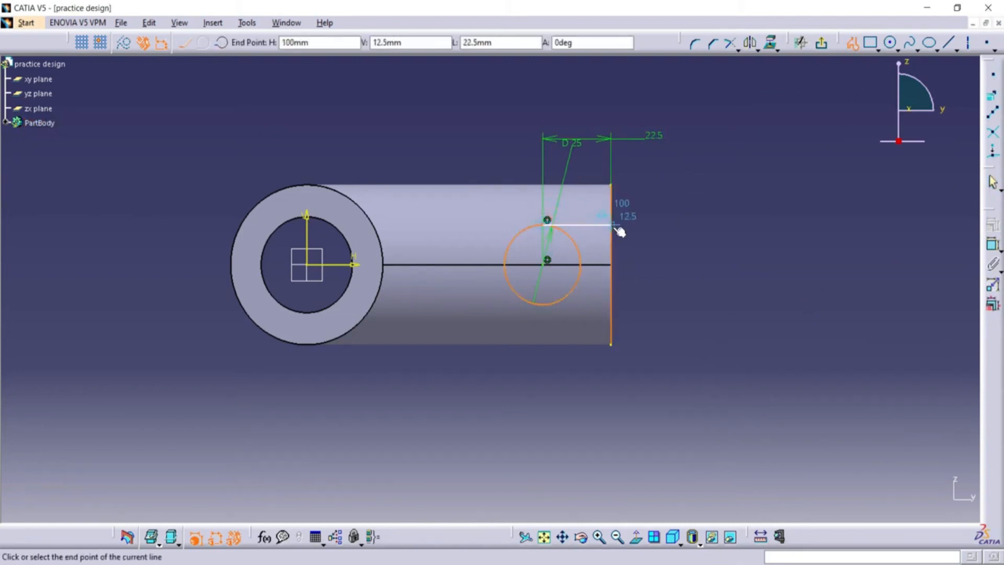
click(612, 225)
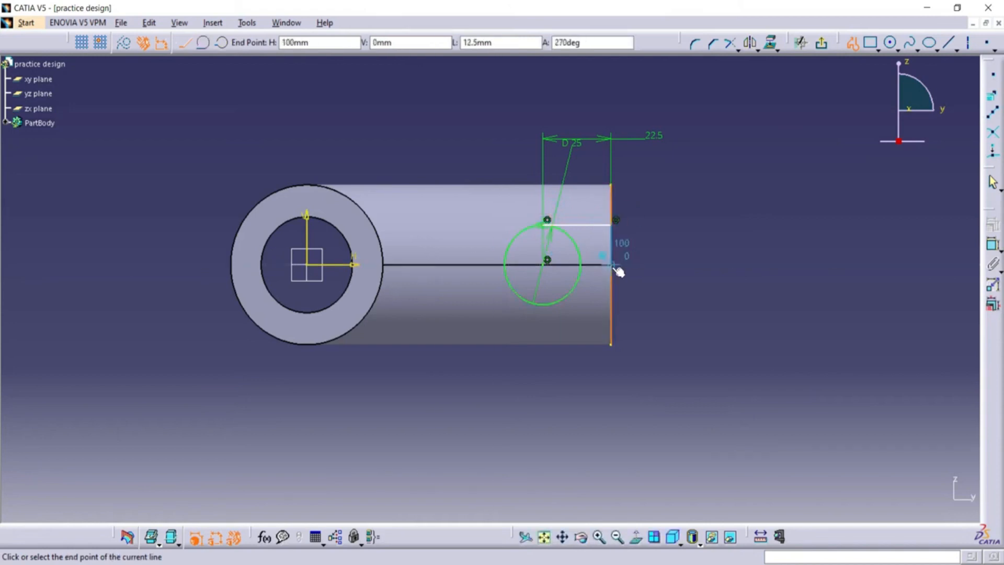
click(614, 266)
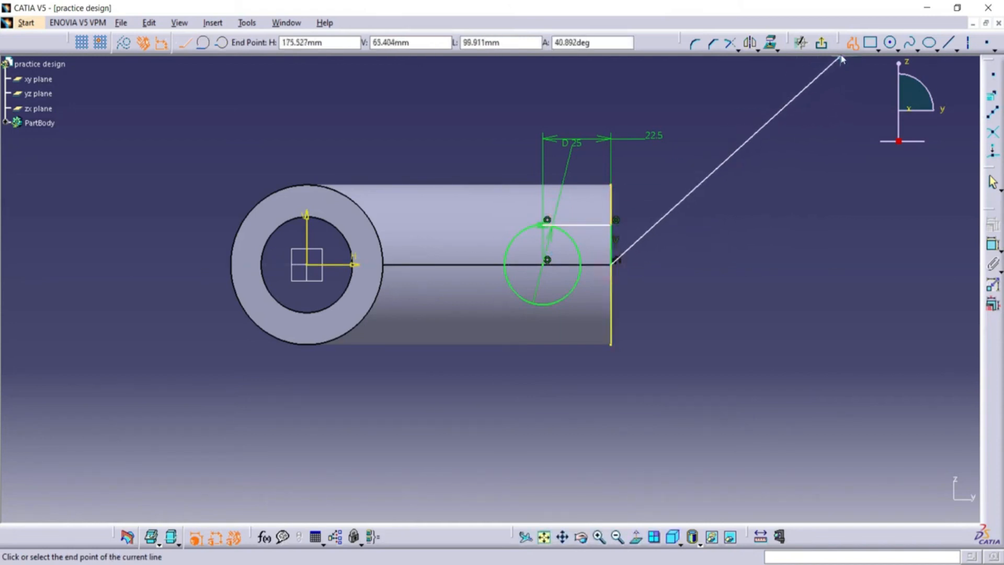
key(Escape)
Delete the projected line along the branch's end edge.
click(612, 201)
right_click(617, 203)
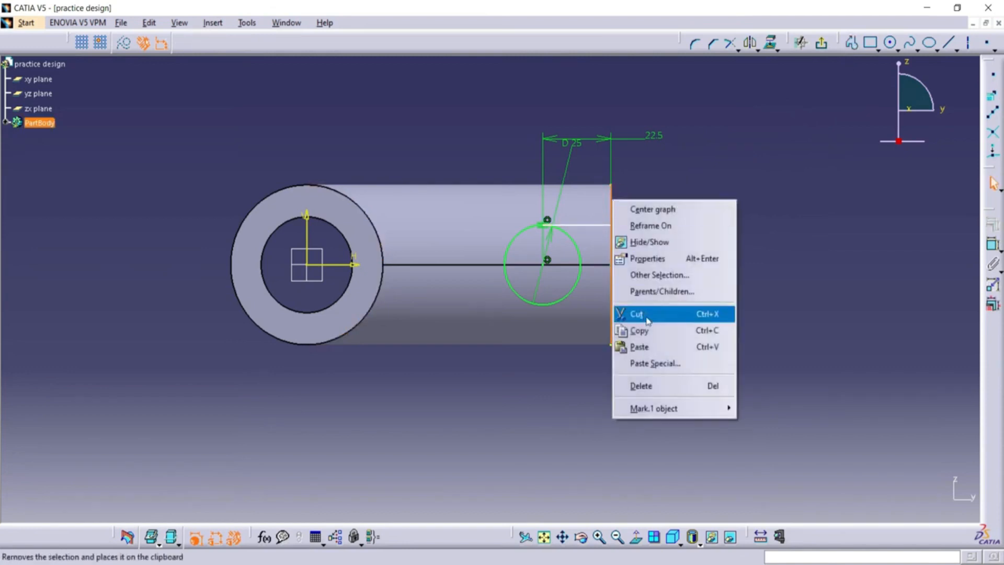
click(643, 385)
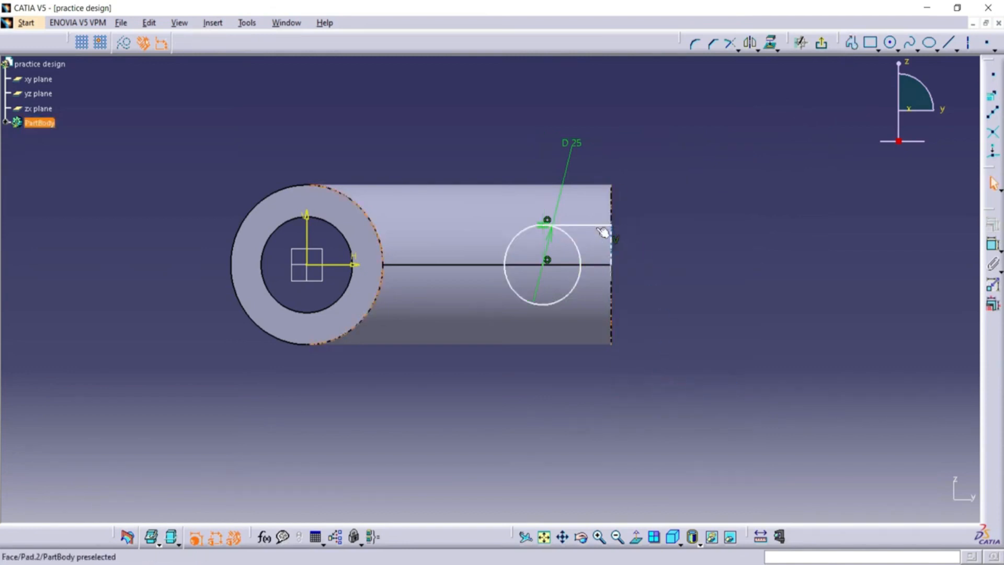
Mirror the profile's horizontal line and end line about the horizontal axis.
click(603, 225)
ctrl+click(614, 242)
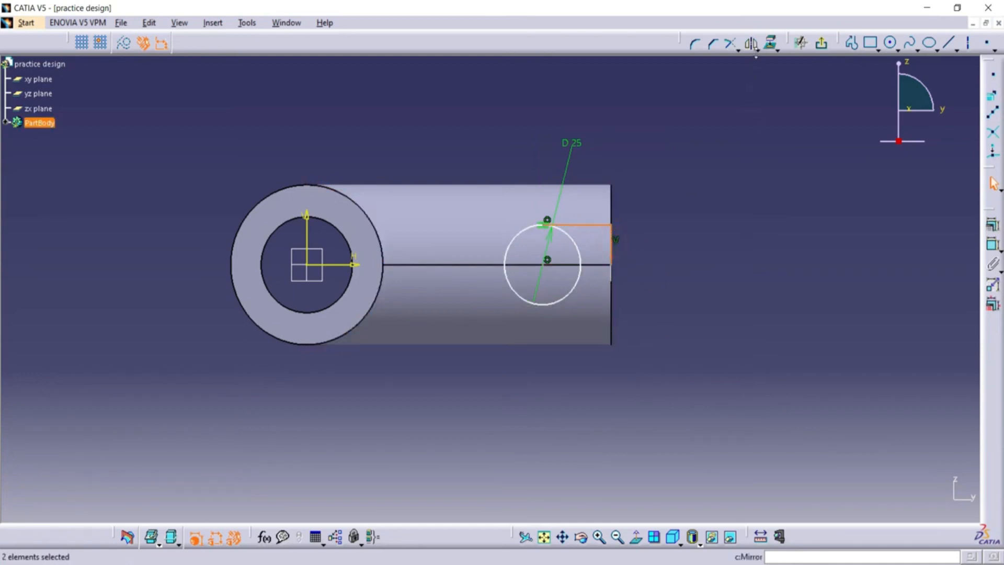
click(751, 46)
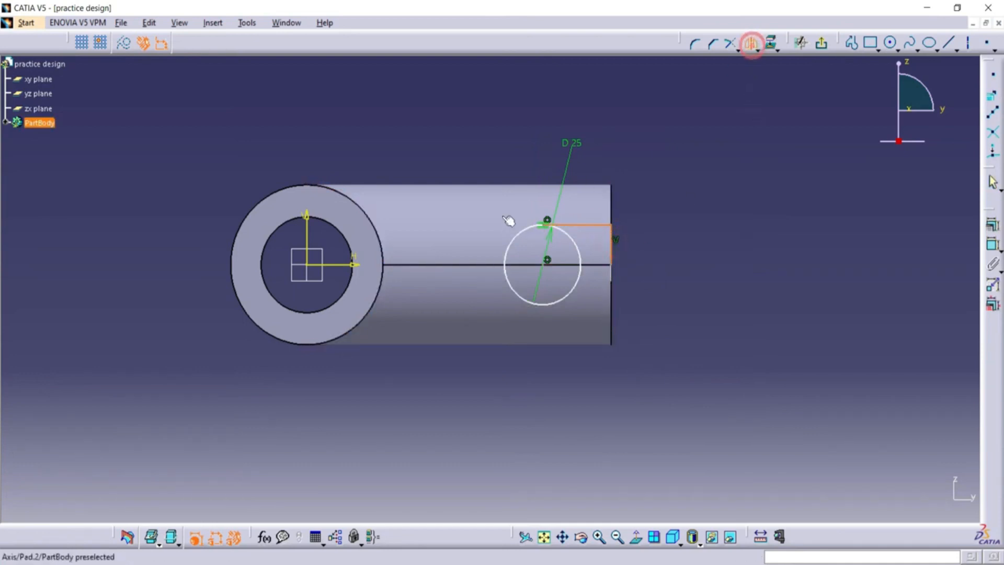
click(341, 262)
click(757, 91)
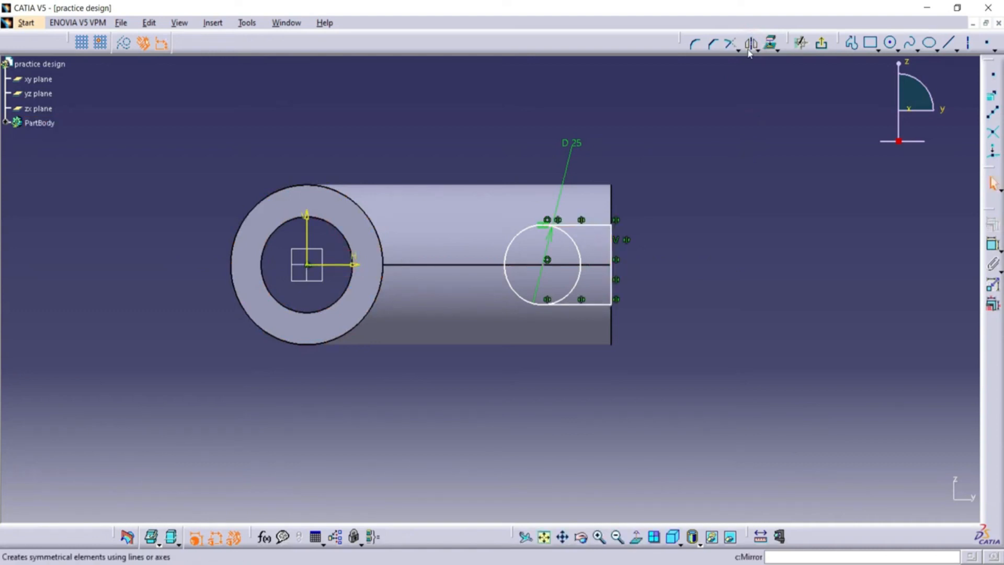
Quick Trim the circle's inner arc on the branch-end side to leave a closed U-shaped profile.
click(738, 50)
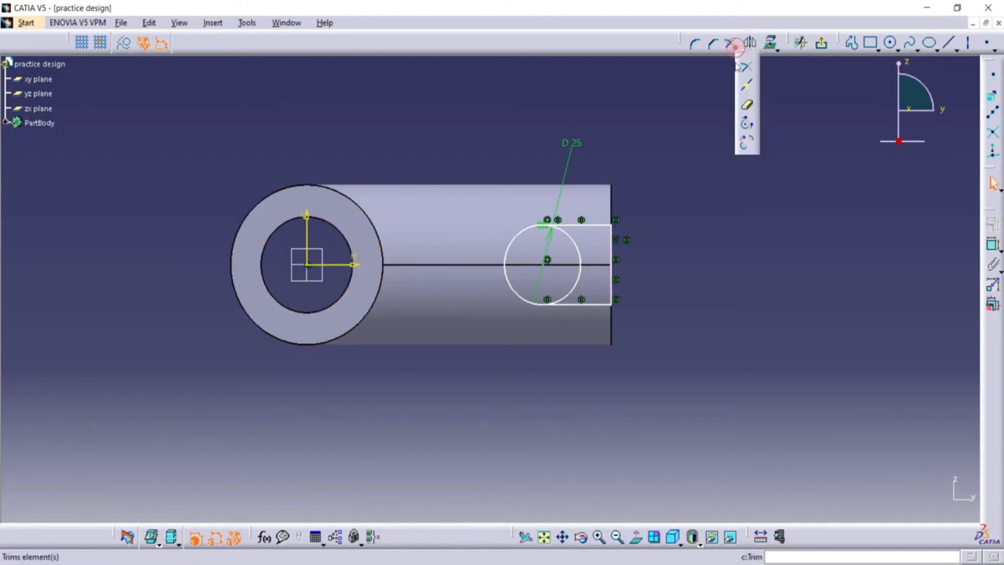
click(748, 103)
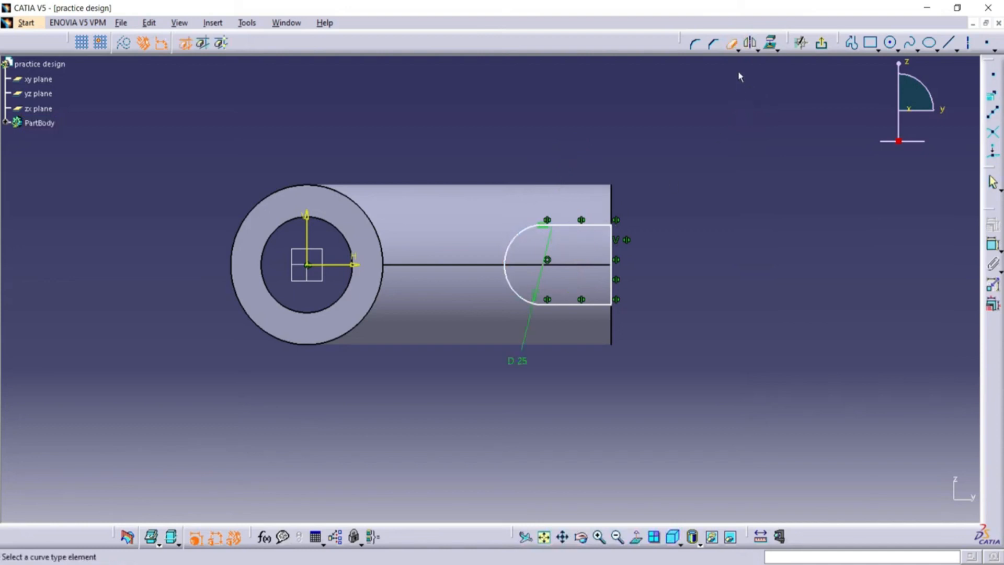
click(730, 43)
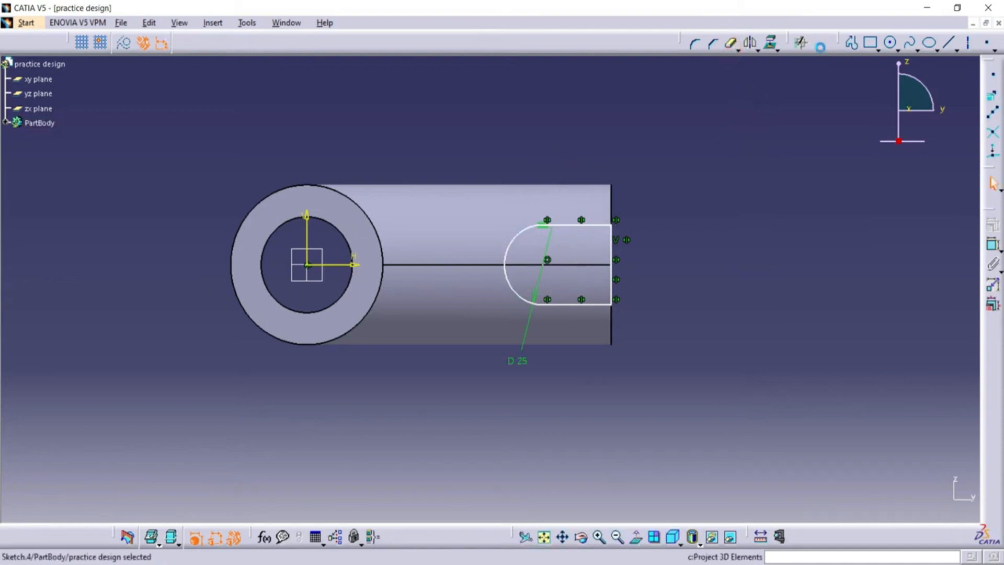
Pad the U-shaped profile with the Up to next limit onto the branch to form a lug.
click(992, 166)
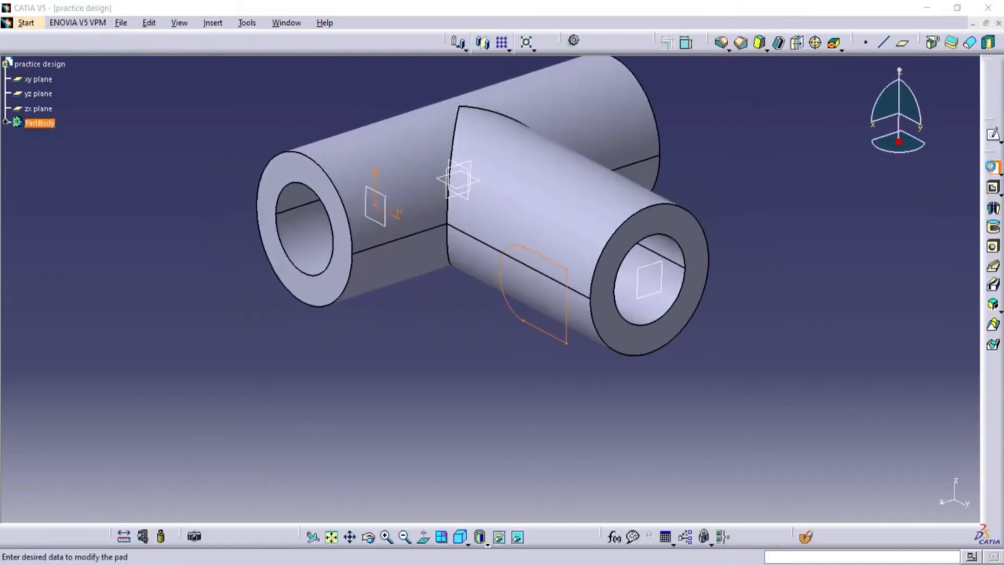
click(909, 211)
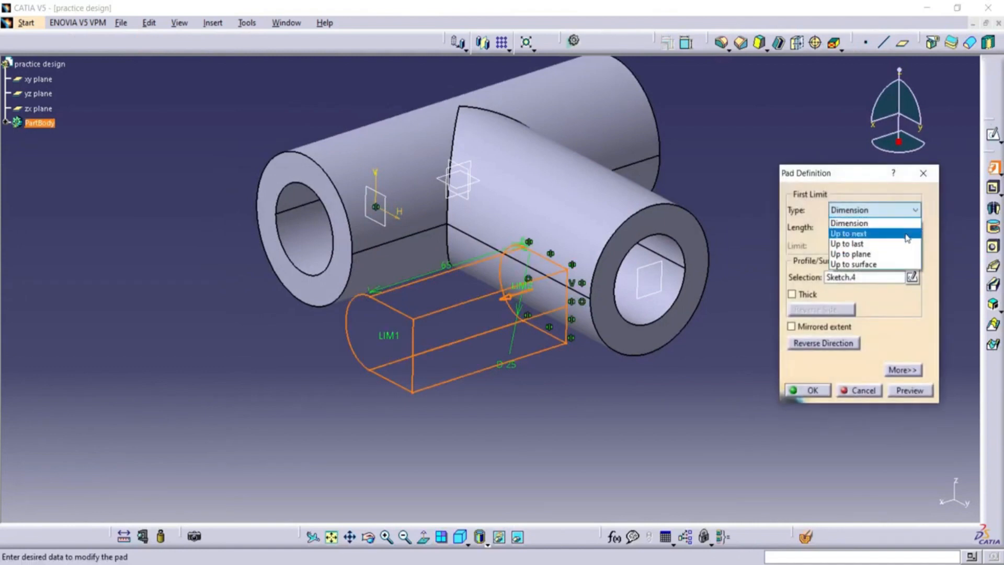
click(907, 231)
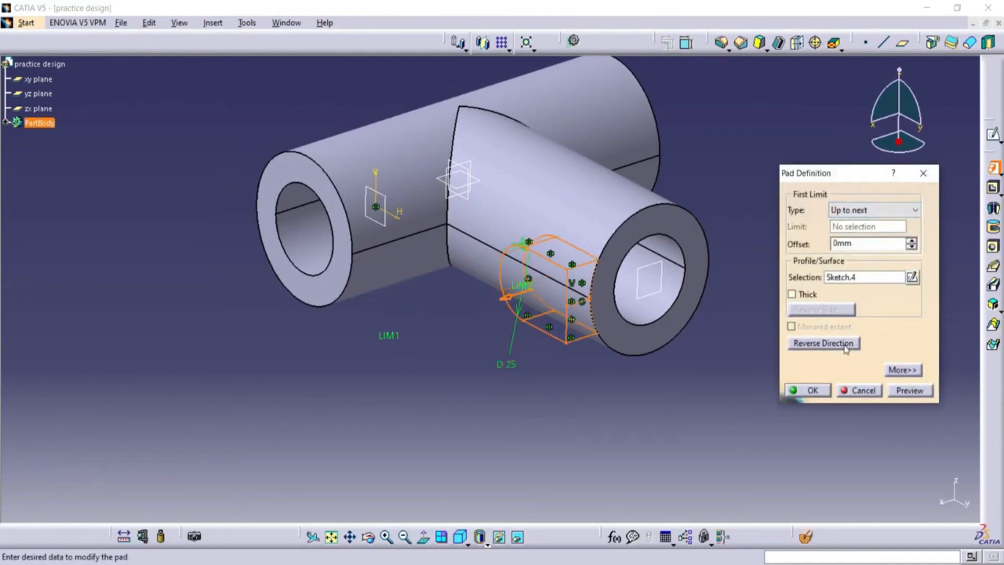
click(920, 394)
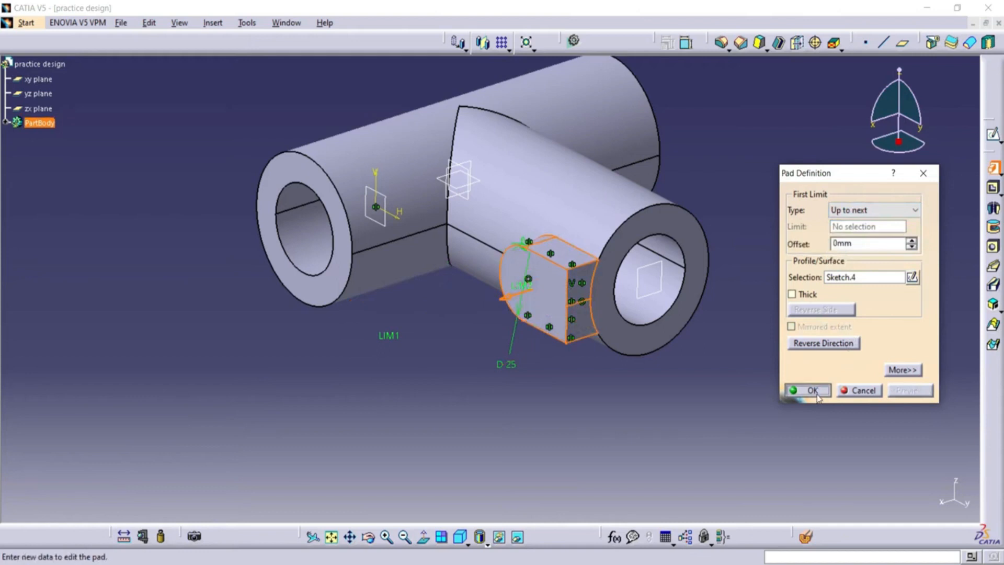
click(817, 396)
Sketch a circle about 13 mm in diameter on the lug's flat face, centred on the horizontal axis near its rounded end.
click(539, 296)
click(993, 134)
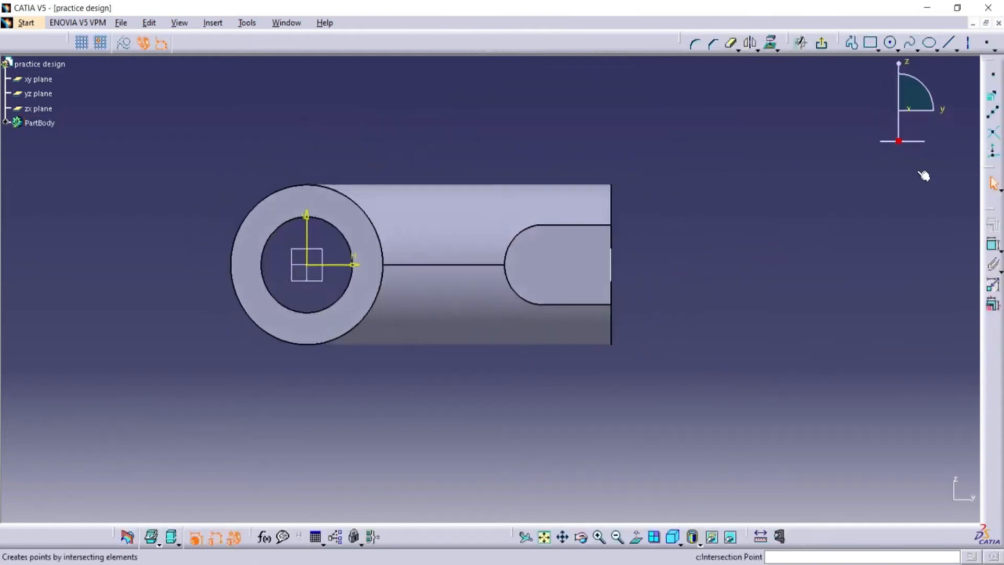
click(893, 45)
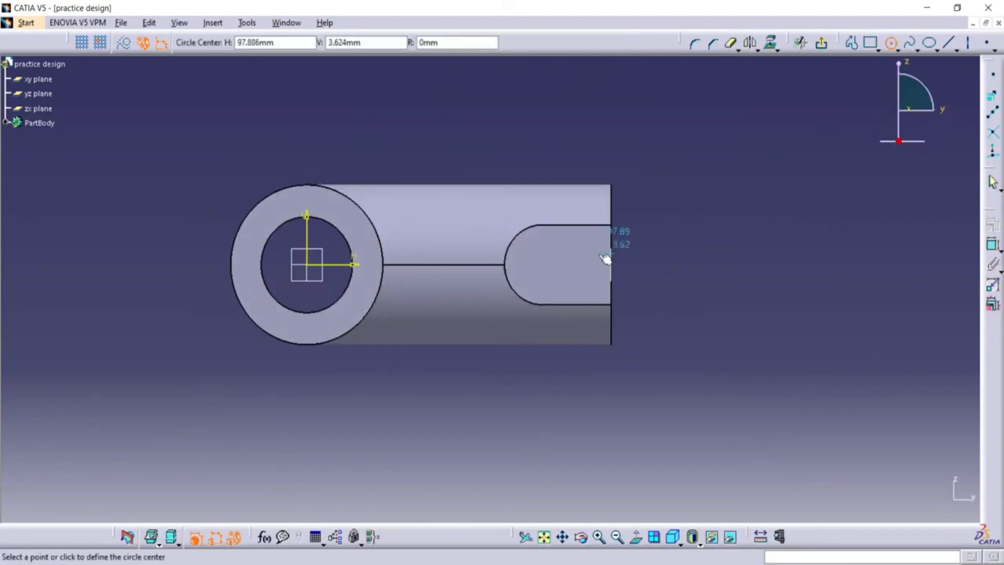
click(544, 265)
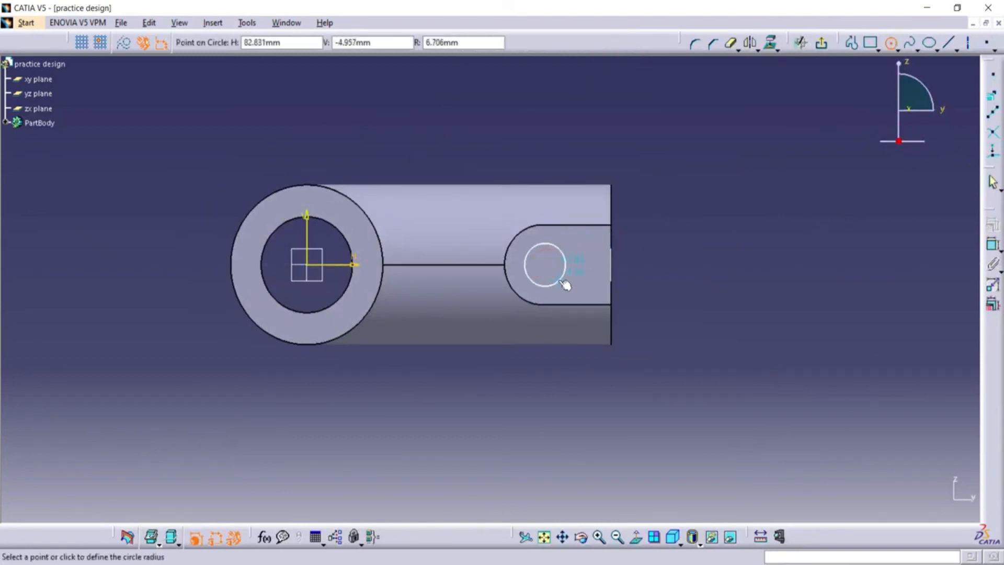
click(560, 279)
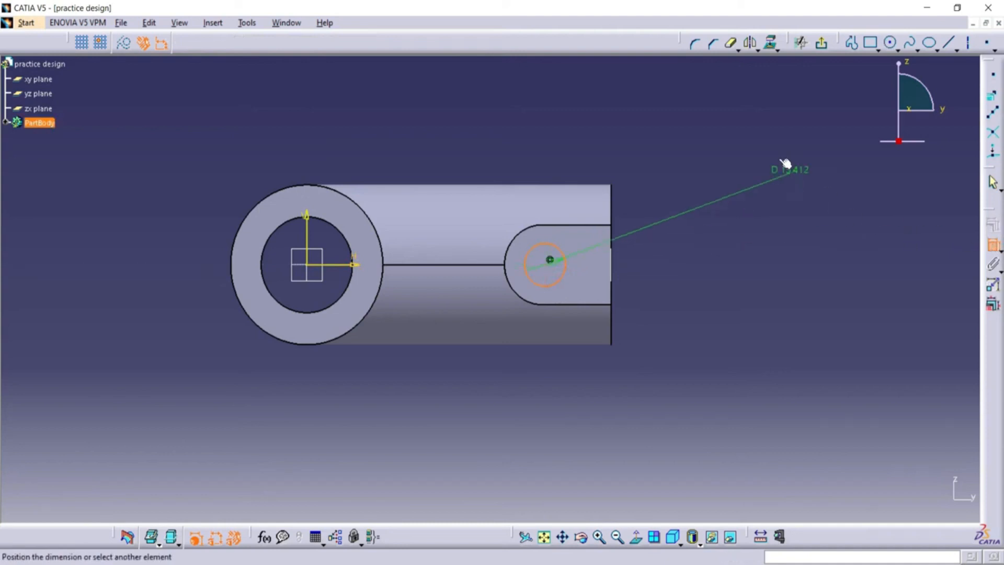
Dimension the diameter of the circle on the lug and set it to 15 mm.
click(781, 140)
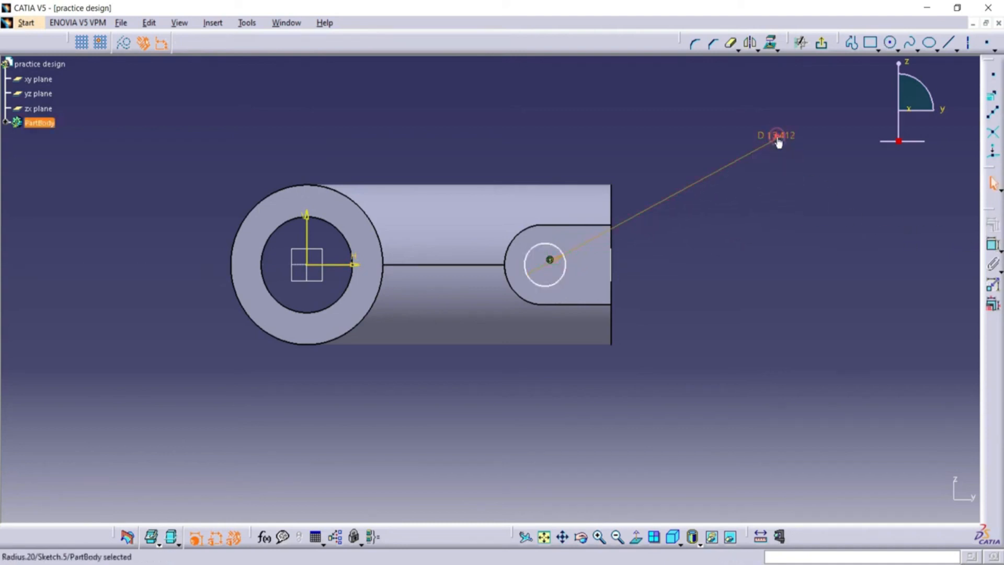
double_click(778, 140)
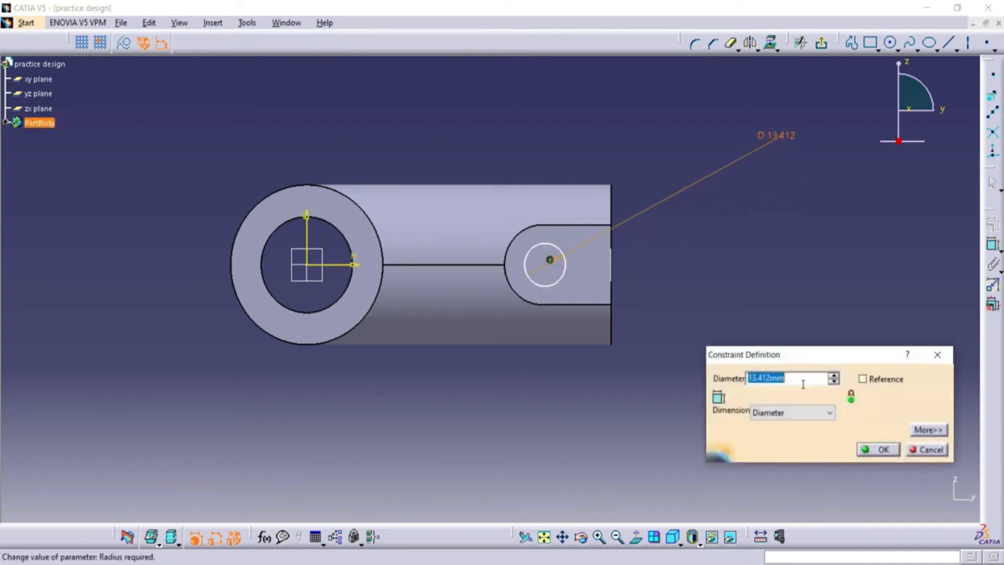
text(15)
click(896, 450)
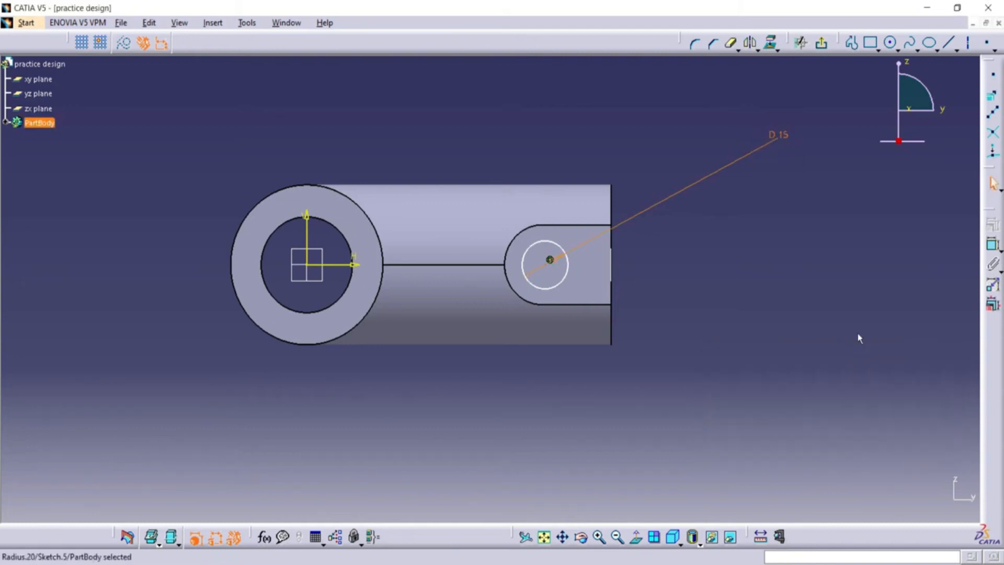
Dimension the distance from the lug circle's centre to the branch's end edge and set it to 22.5 mm.
click(549, 261)
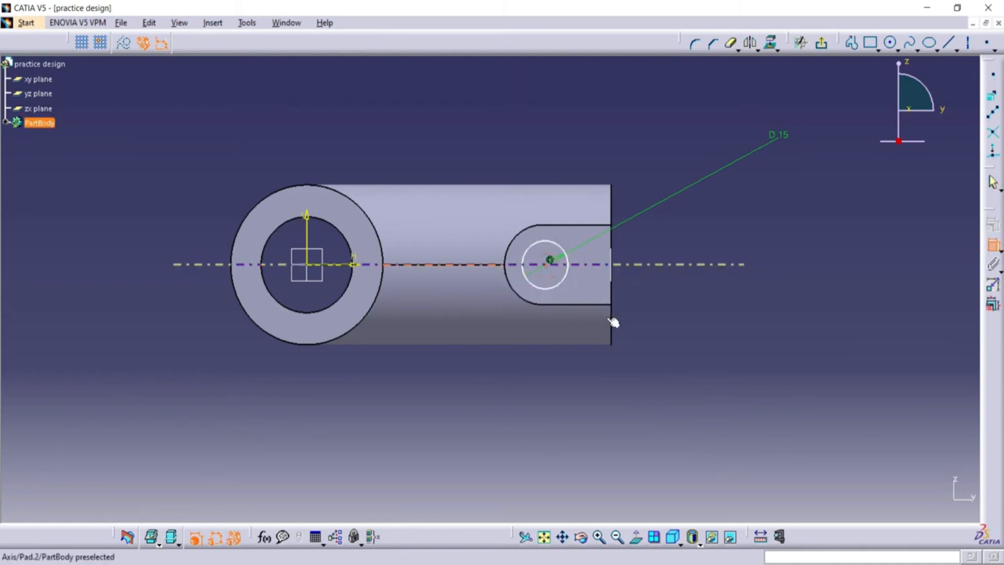
click(612, 325)
click(680, 134)
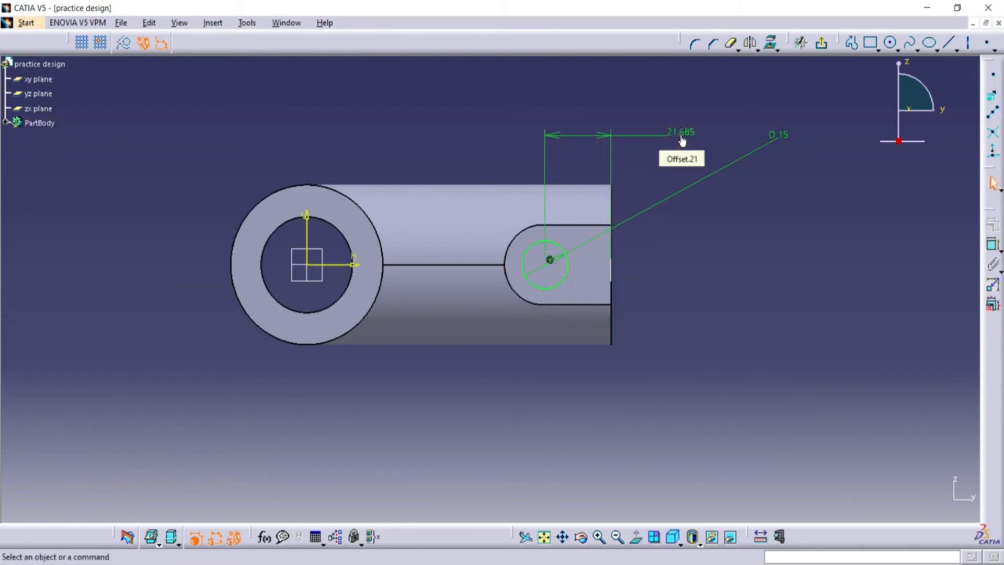
double_click(681, 134)
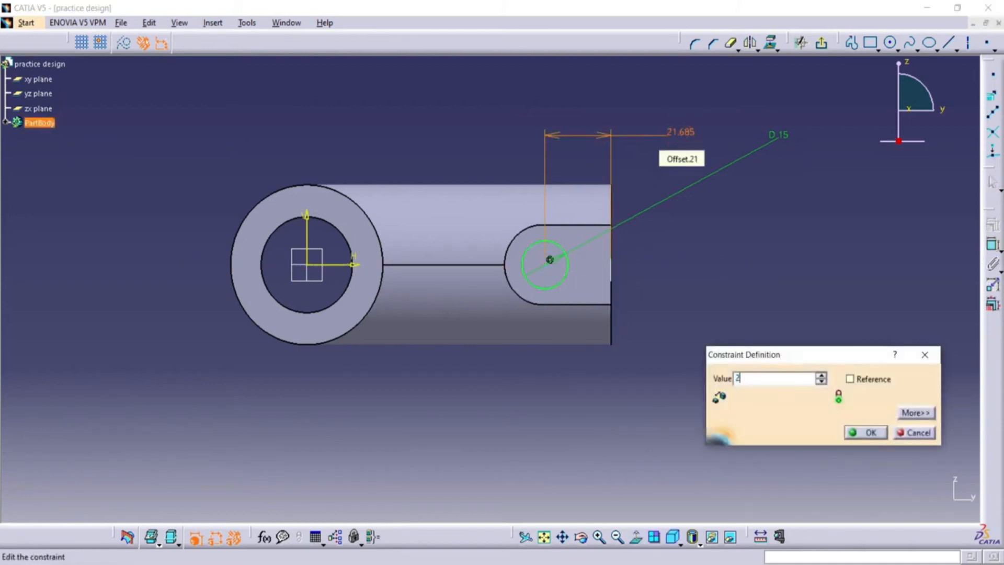
text(22.5)
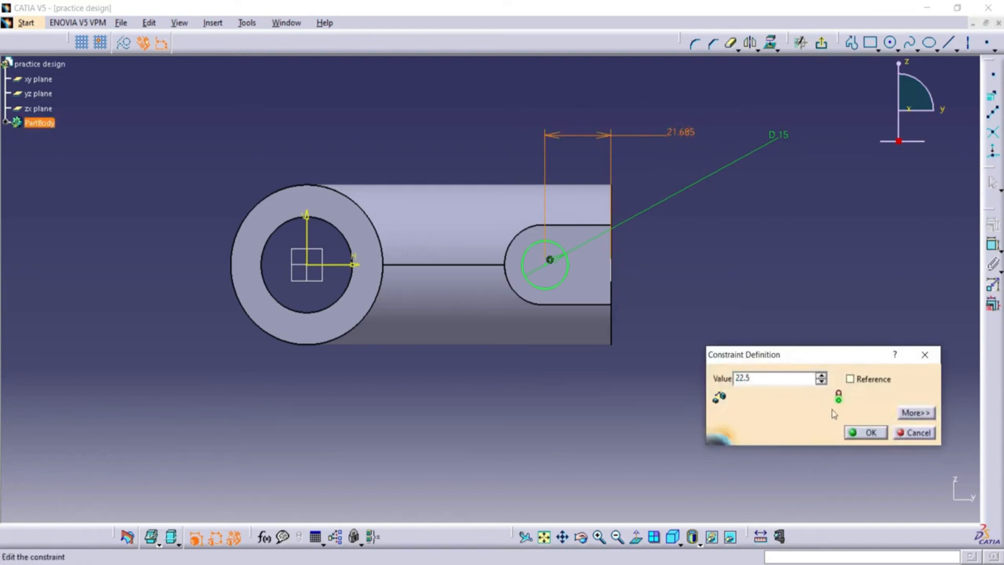
key(Return)
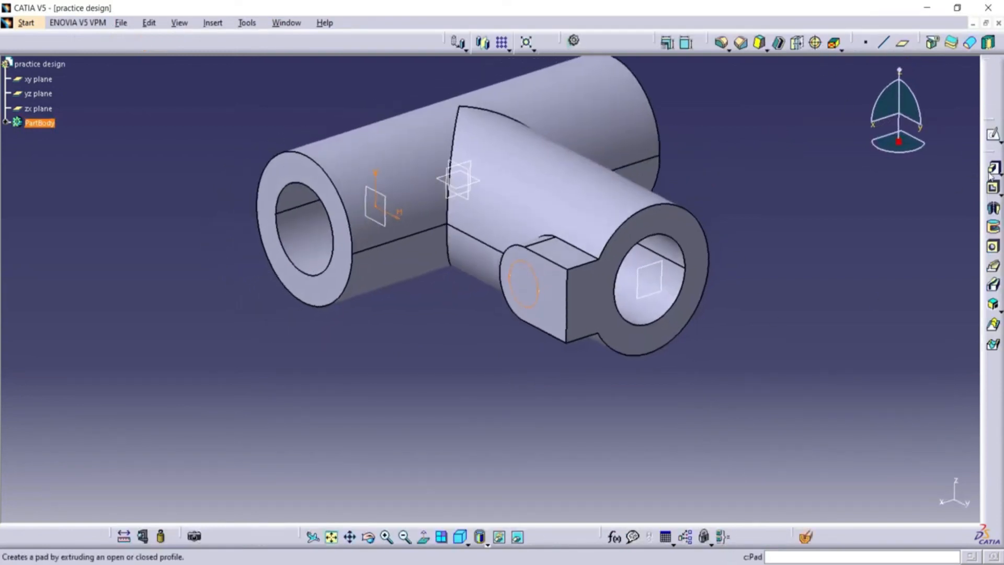
Cut a pocket from the lug's circle with a Dimension limit and a depth of 10 mm.
click(993, 188)
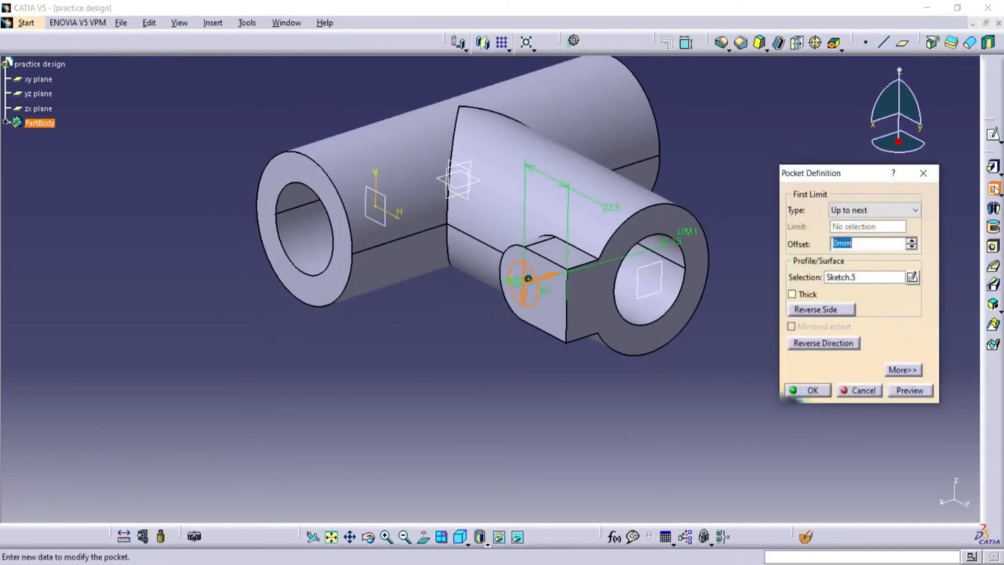
click(869, 250)
text(10)
click(910, 392)
click(571, 317)
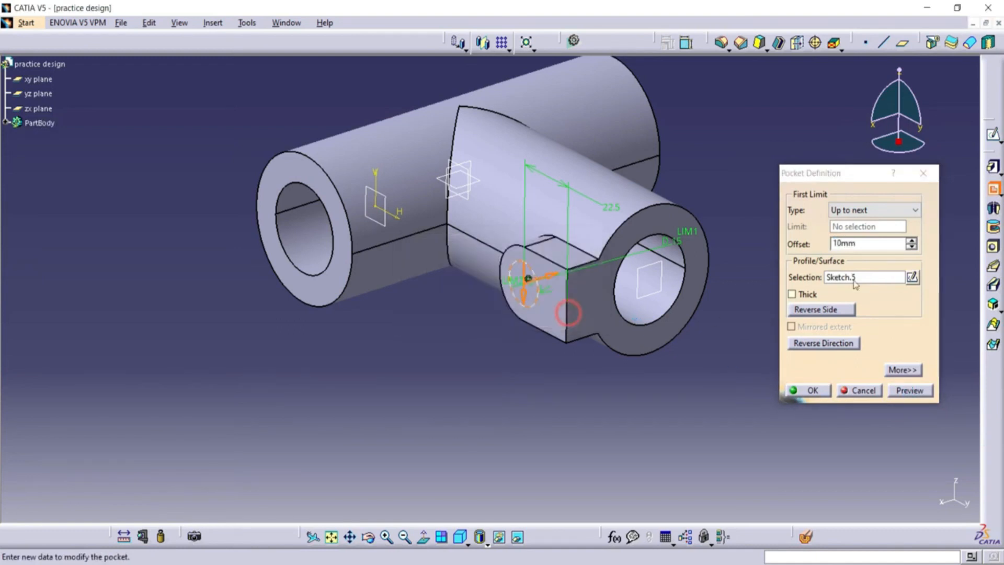
click(884, 217)
click(889, 225)
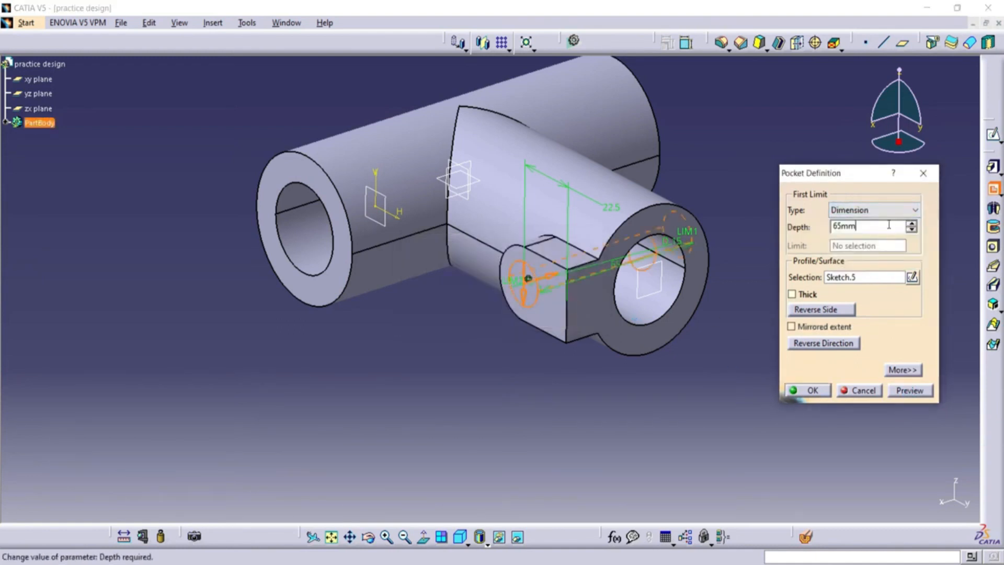
click(897, 392)
click(811, 390)
Fillet the edges where the lug's rounded end and straight sides meet the branch with a 2 mm radius.
middle_drag(589, 416, 515, 388)
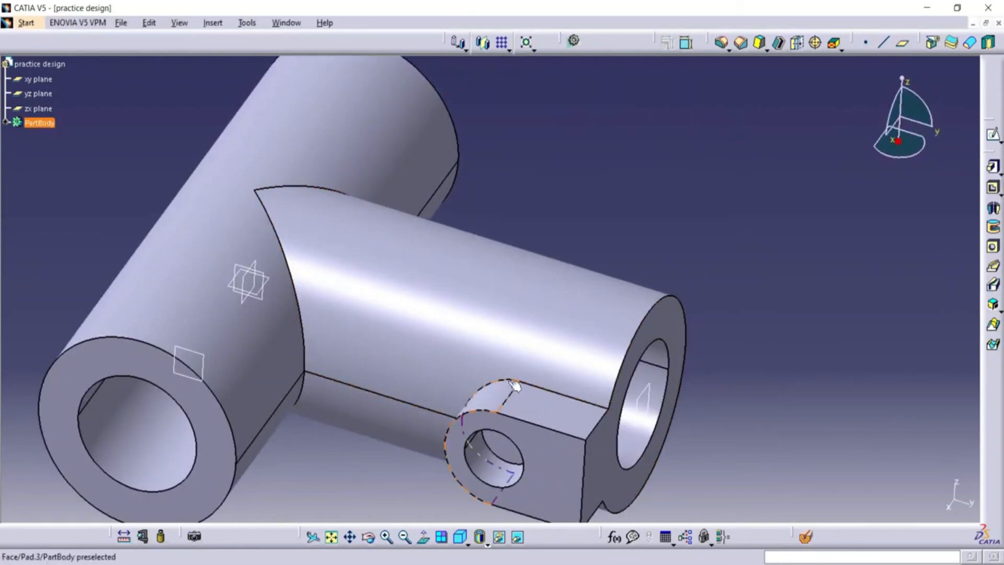
click(501, 380)
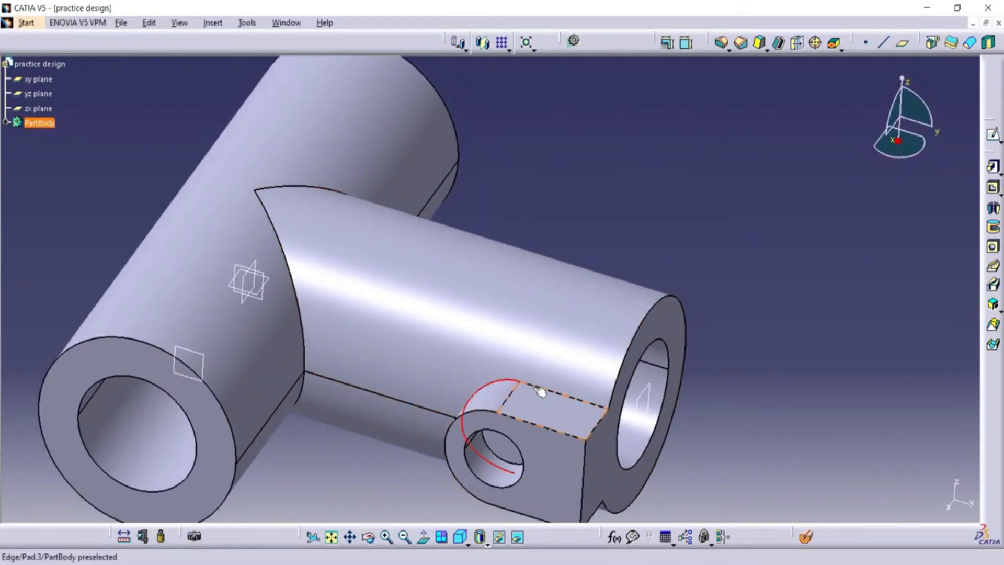
ctrl+click(544, 390)
click(369, 537)
drag(420, 480, 494, 225)
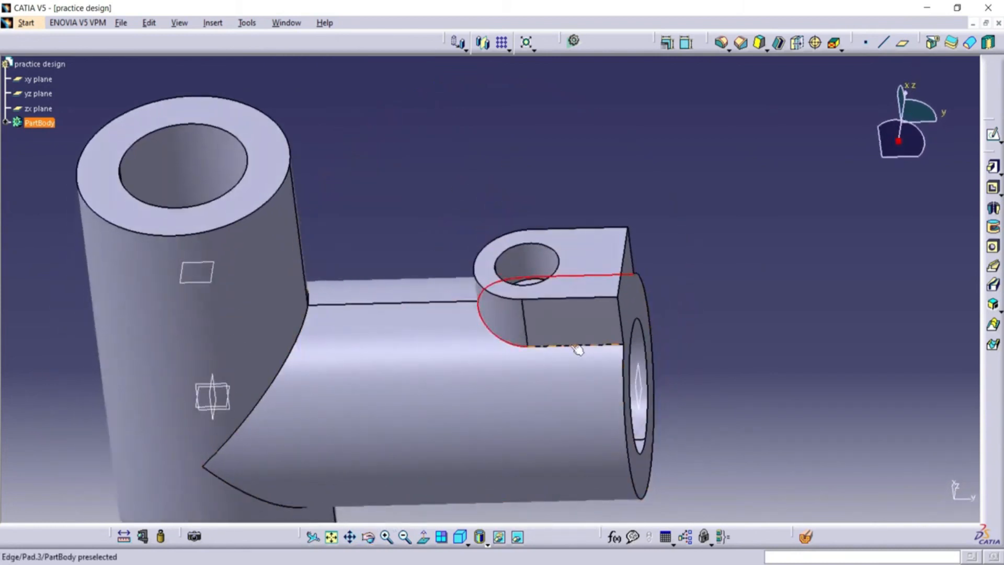
ctrl+click(577, 347)
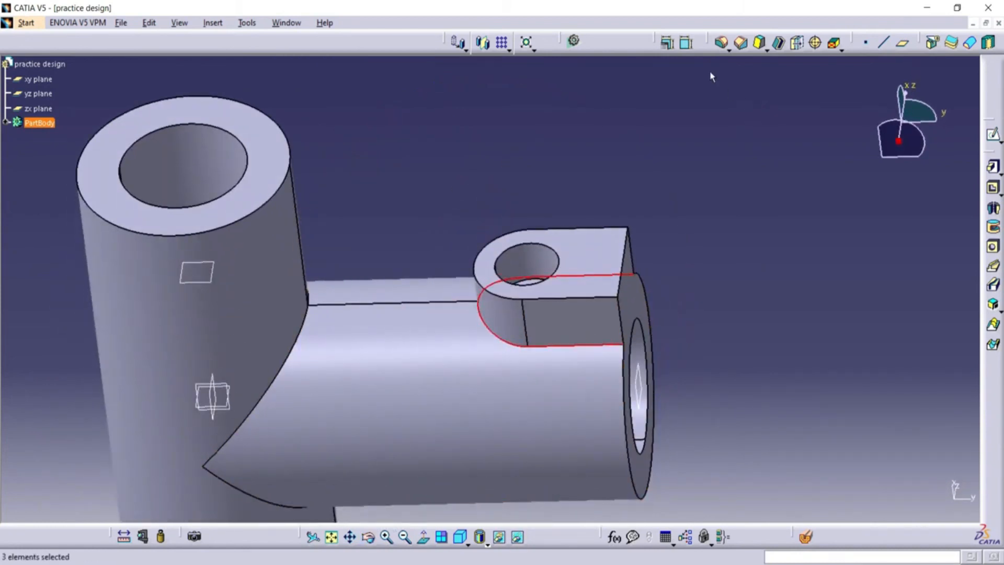
click(722, 43)
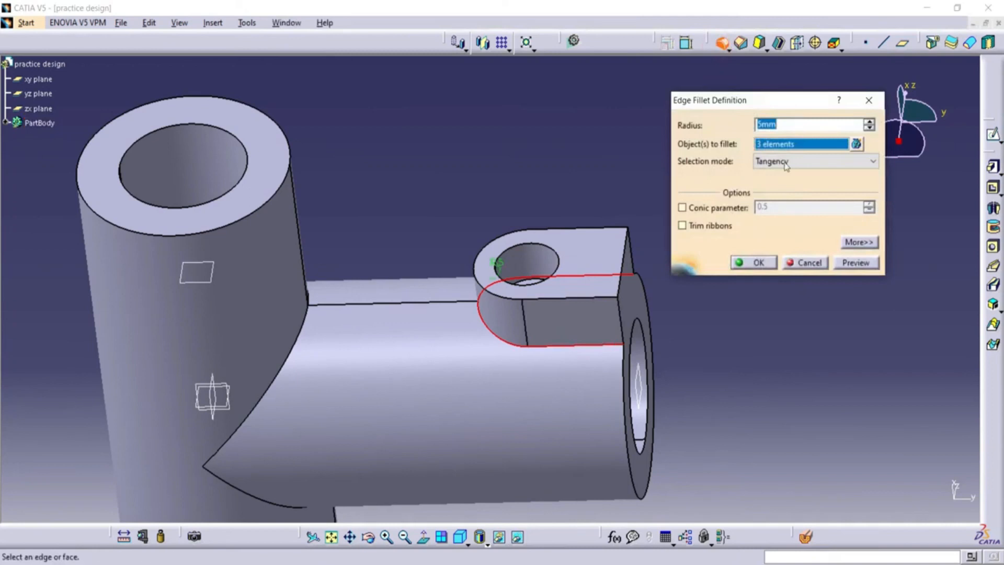
text(2)
click(852, 263)
click(753, 262)
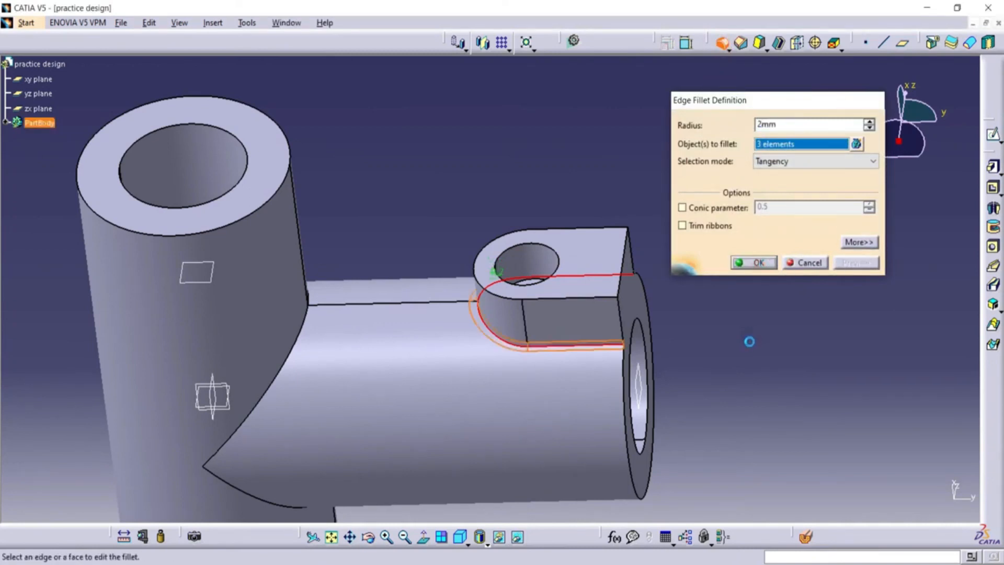
Create a reference plane offset 50 mm from the yz plane.
middle_drag(642, 192, 349, 256)
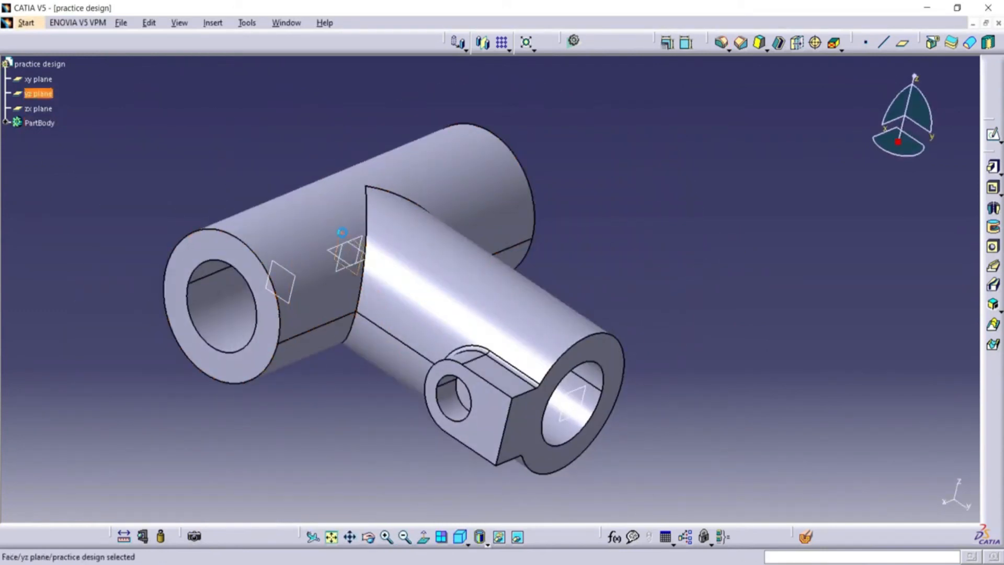
click(901, 46)
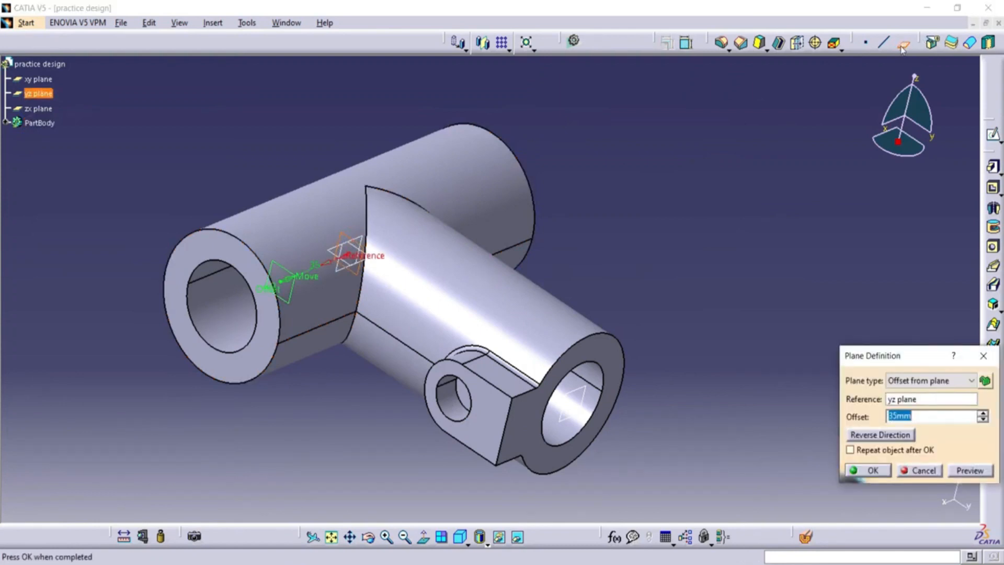
click(871, 470)
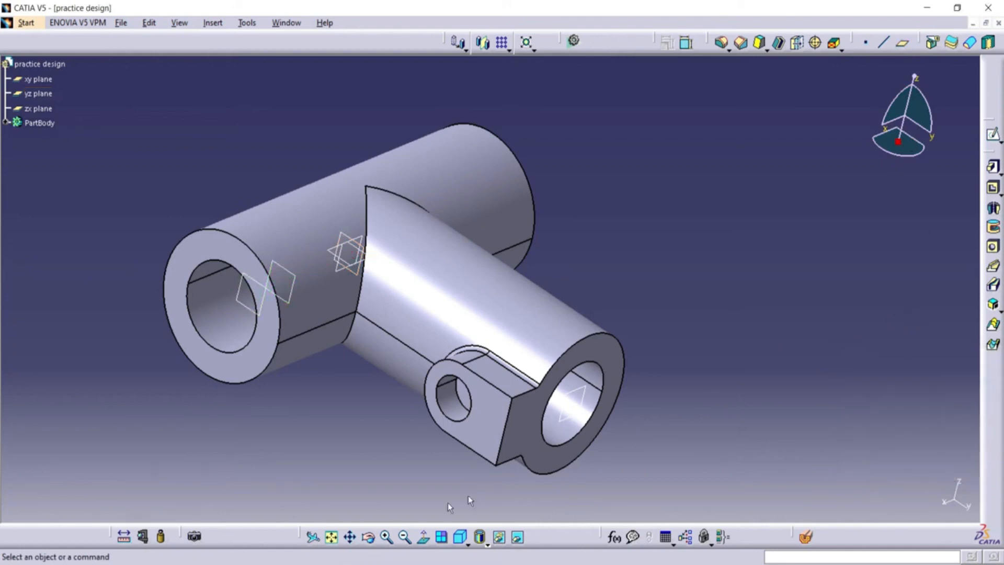
middle_drag(432, 478, 381, 389)
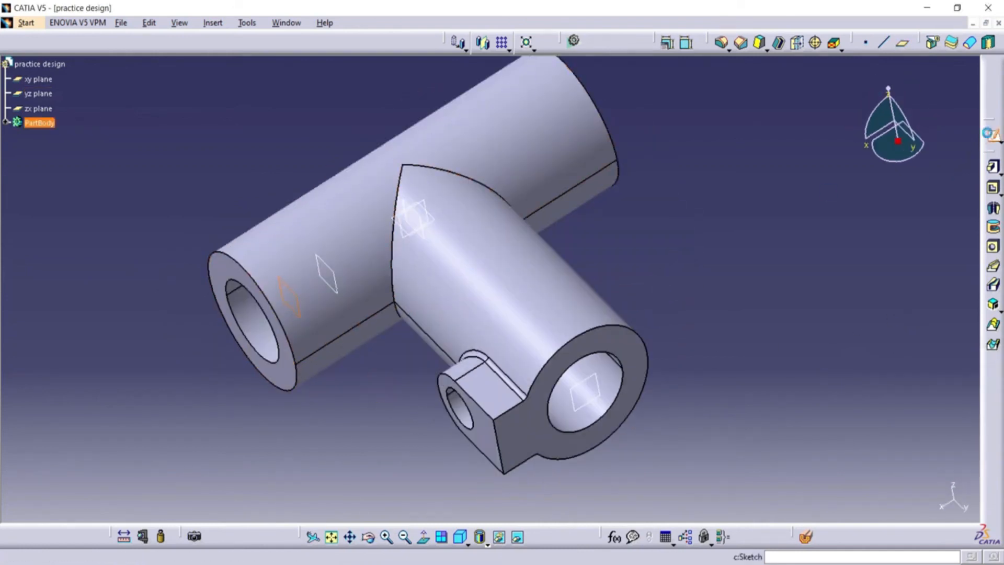
Start a sketch on the offset plane and draw a line about 95 mm long from the origin, slanting up and away from the branch.
click(992, 135)
click(544, 538)
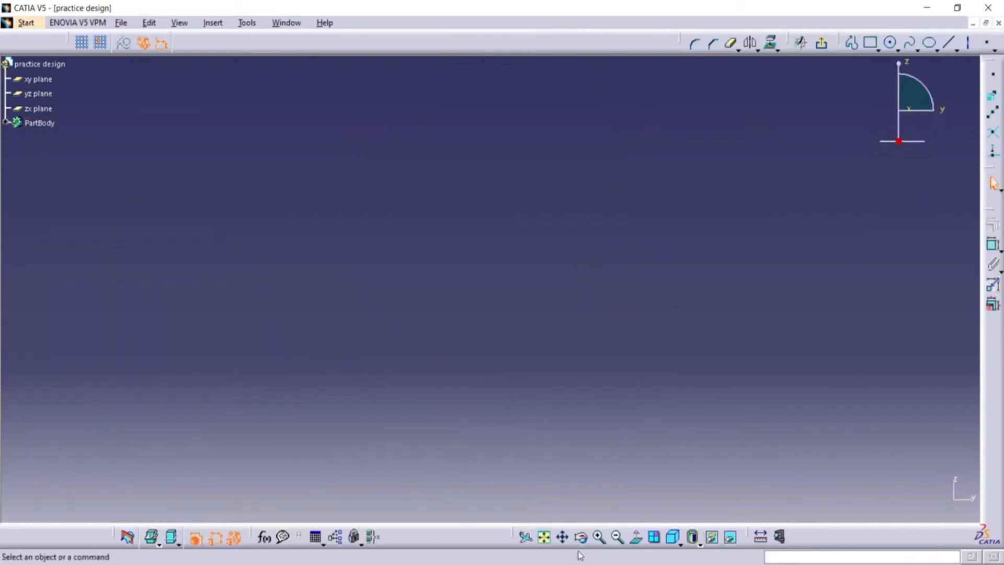
click(617, 538)
click(948, 43)
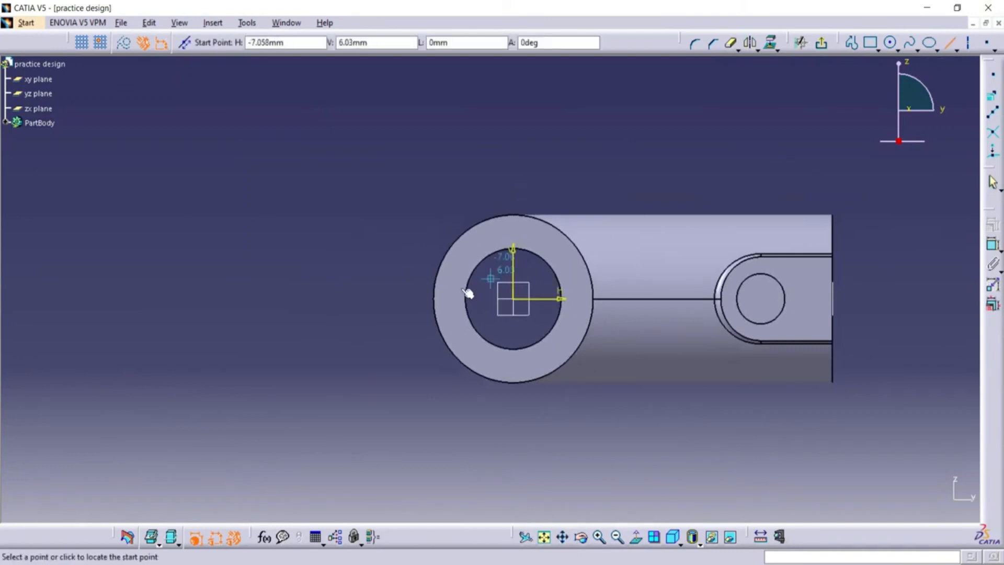
click(513, 298)
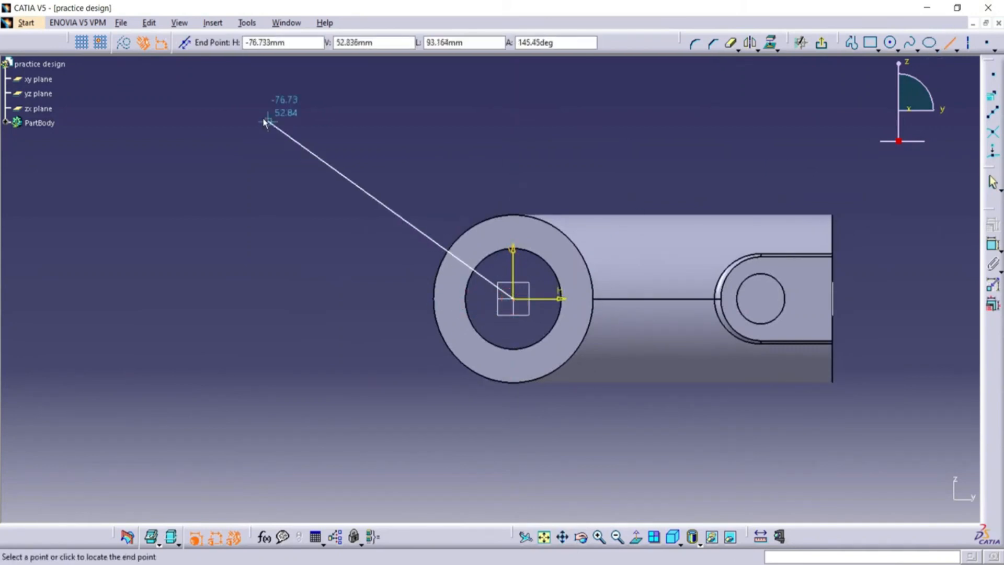
click(264, 122)
Dimension the angle between the slanted line and the horizontal axis and set it to 30°.
click(993, 244)
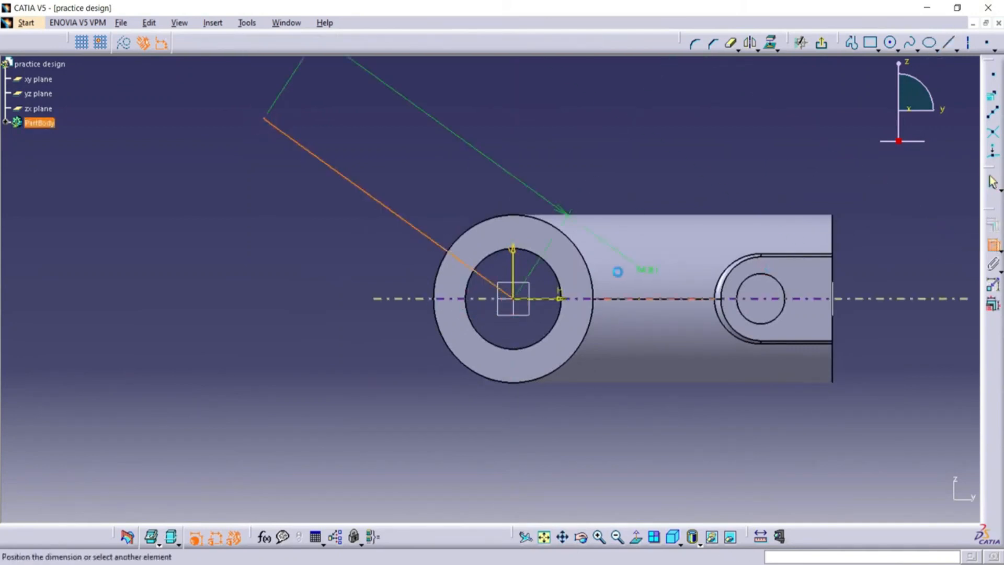
click(544, 299)
click(368, 277)
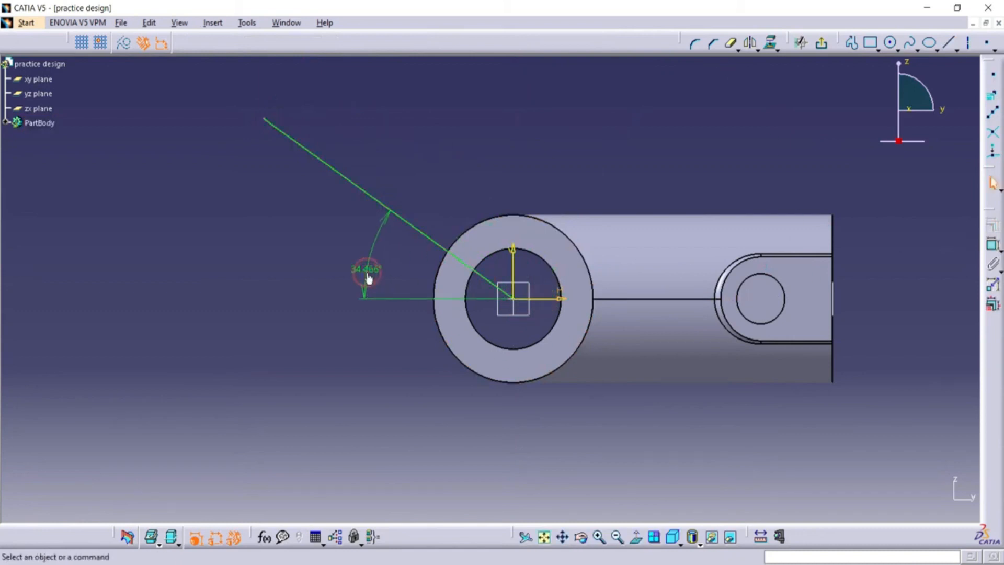
double_click(368, 277)
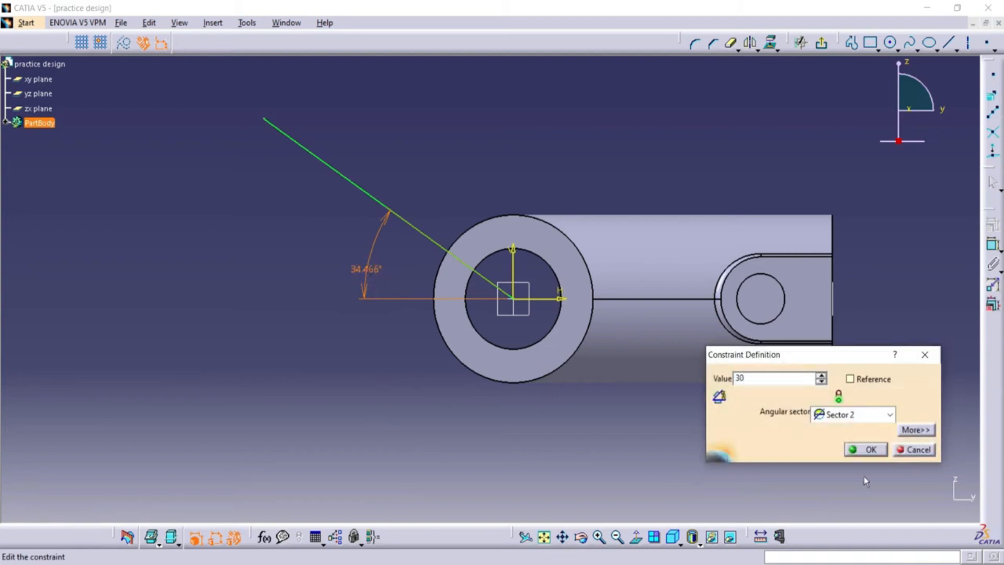
click(874, 450)
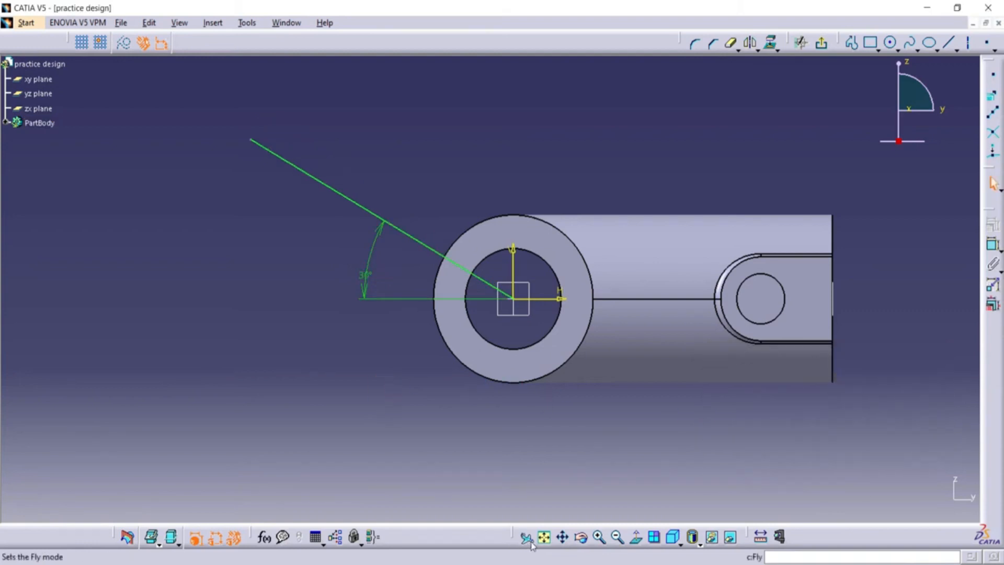
Dimension the slanted line's length and set it to 100 mm.
middle_drag(560, 387, 553, 480)
click(663, 153)
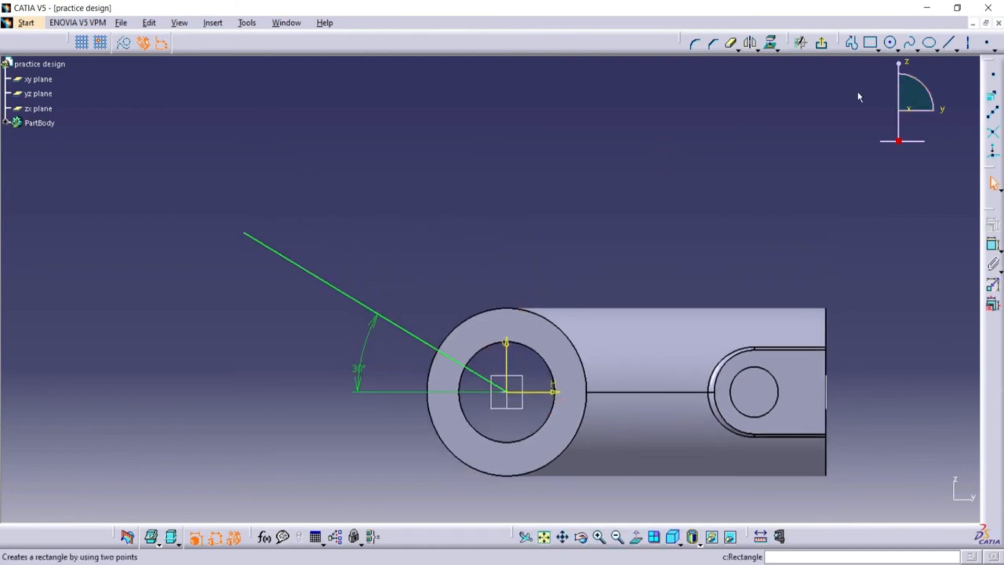
click(992, 244)
click(340, 288)
click(435, 208)
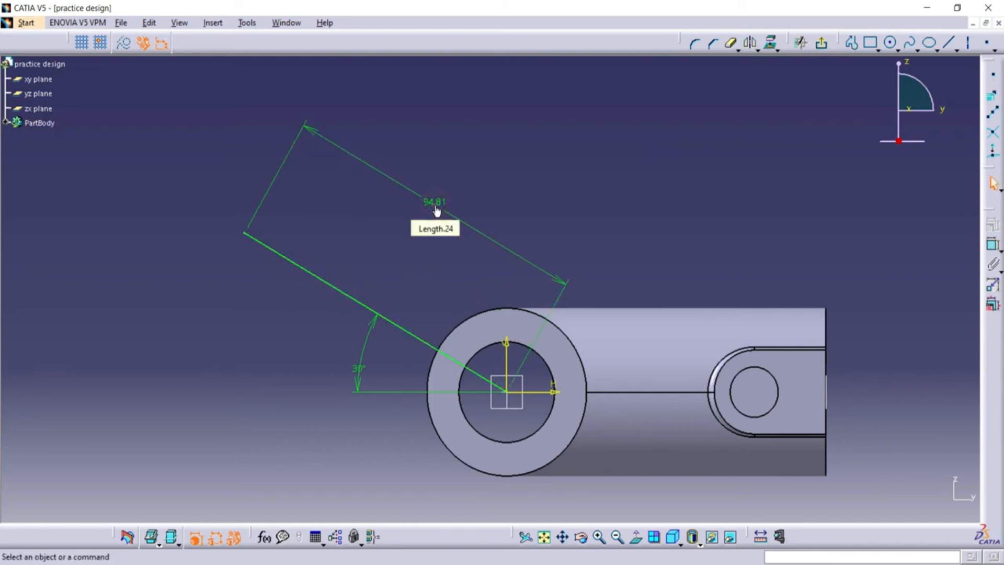
double_click(435, 208)
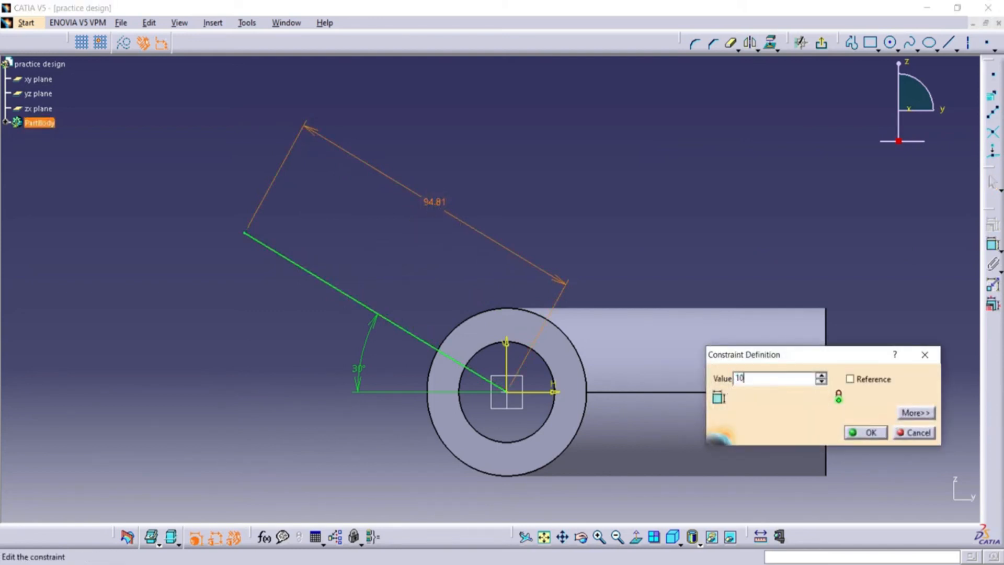
click(862, 432)
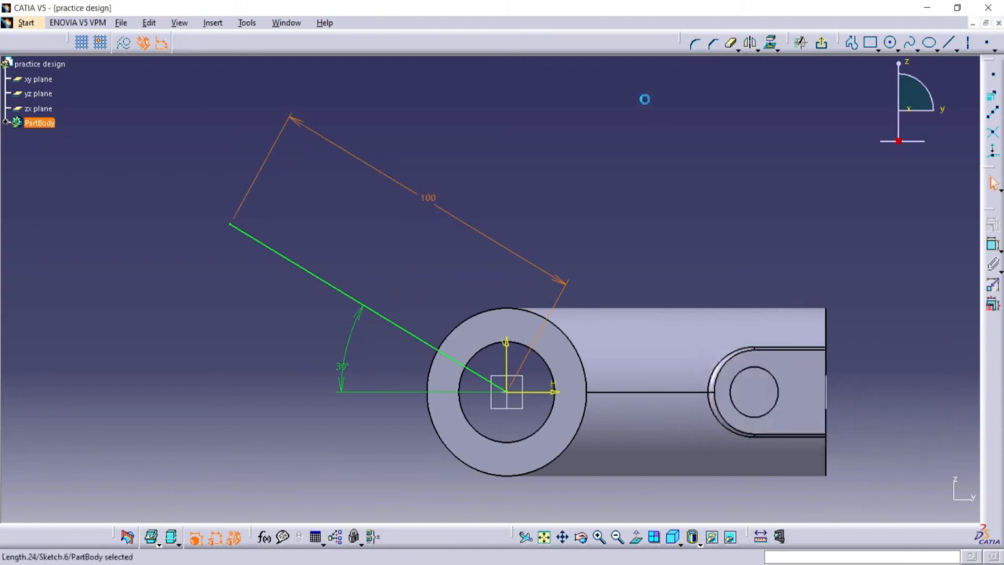
click(636, 141)
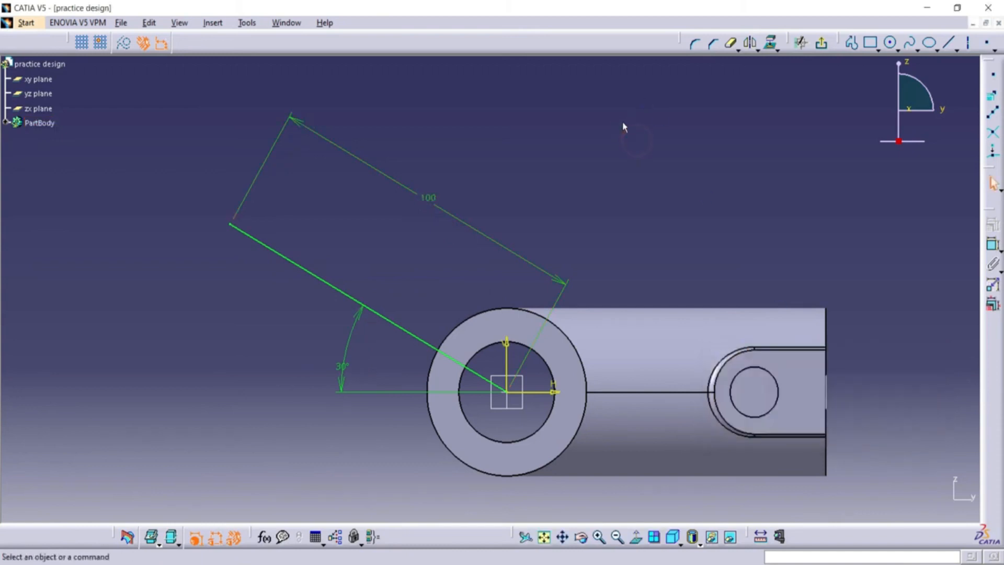
Draw a circle centred on the slanted line's outer end and set its diameter to 5 mm.
click(890, 43)
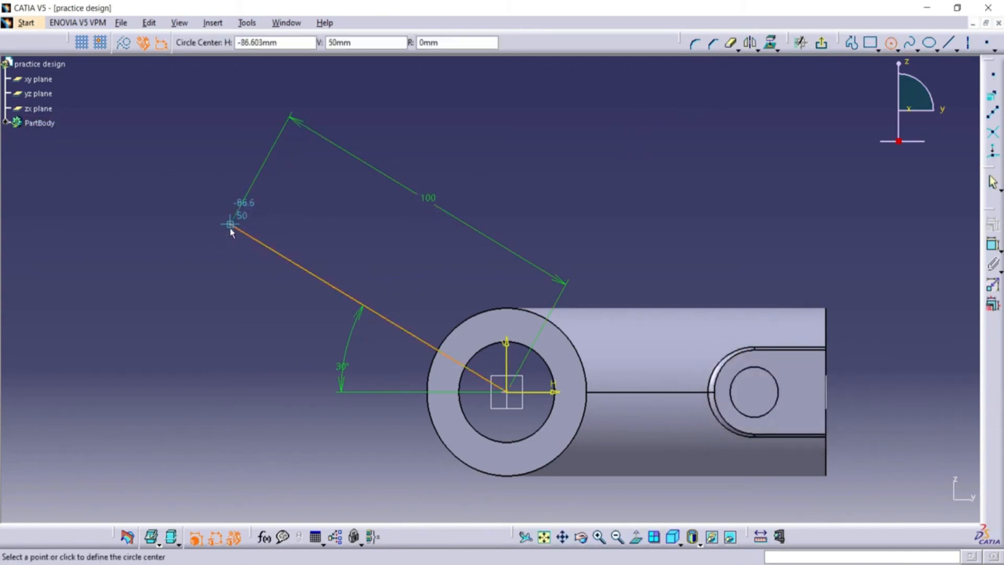
click(230, 226)
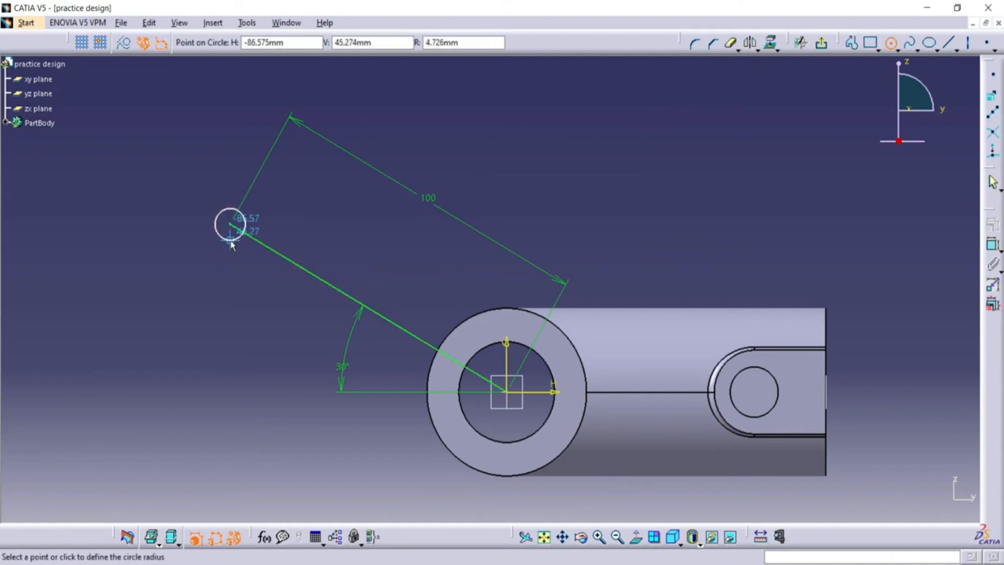
click(229, 241)
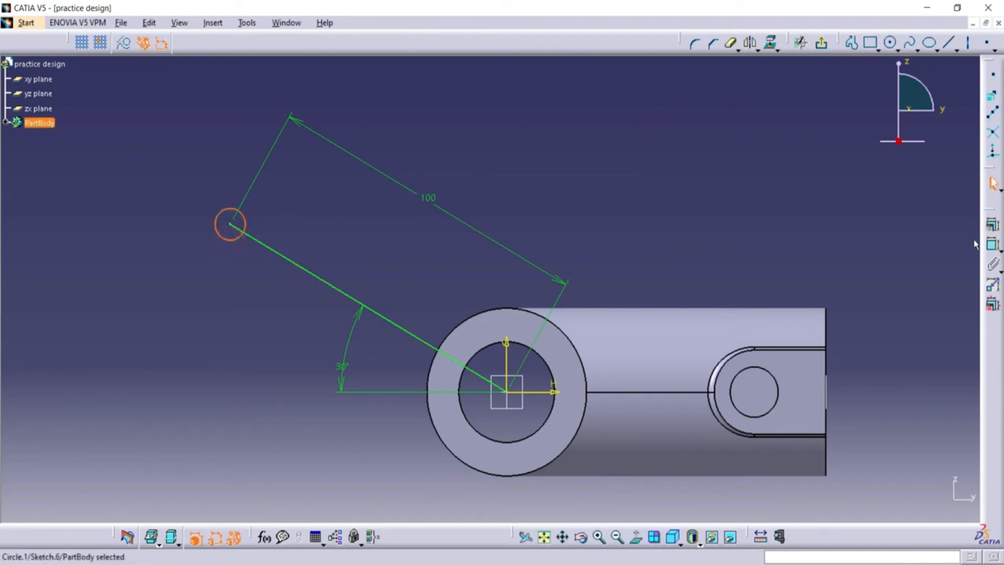
click(993, 244)
click(274, 210)
double_click(277, 213)
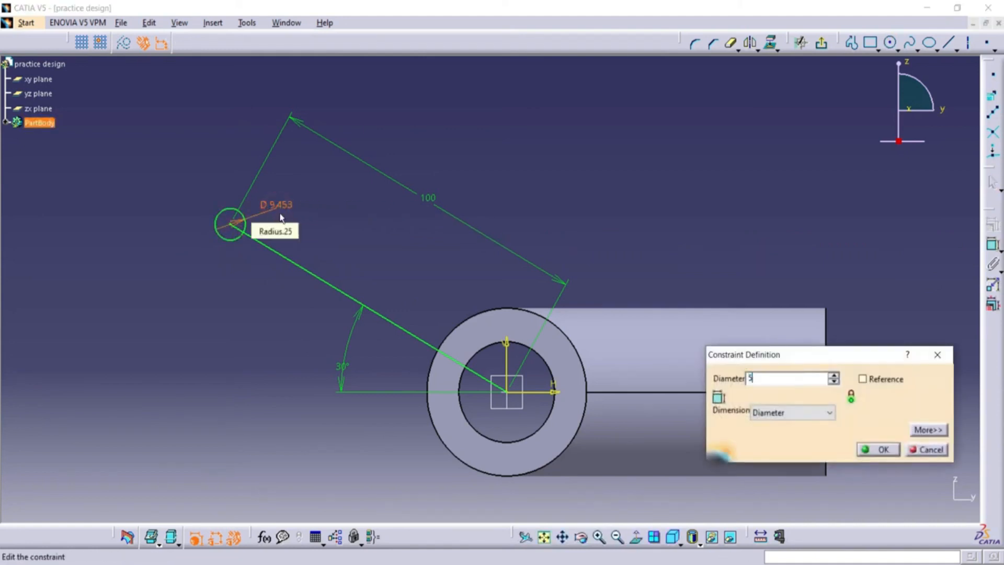
click(881, 449)
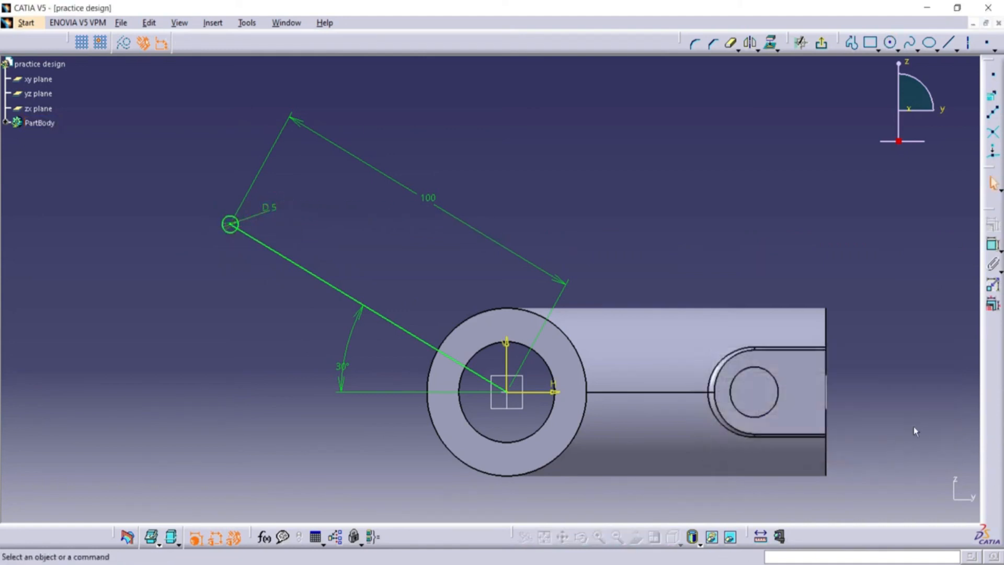
Draw a second circle centred partway along the slanted line and set its diameter to 5 mm.
click(891, 44)
click(335, 288)
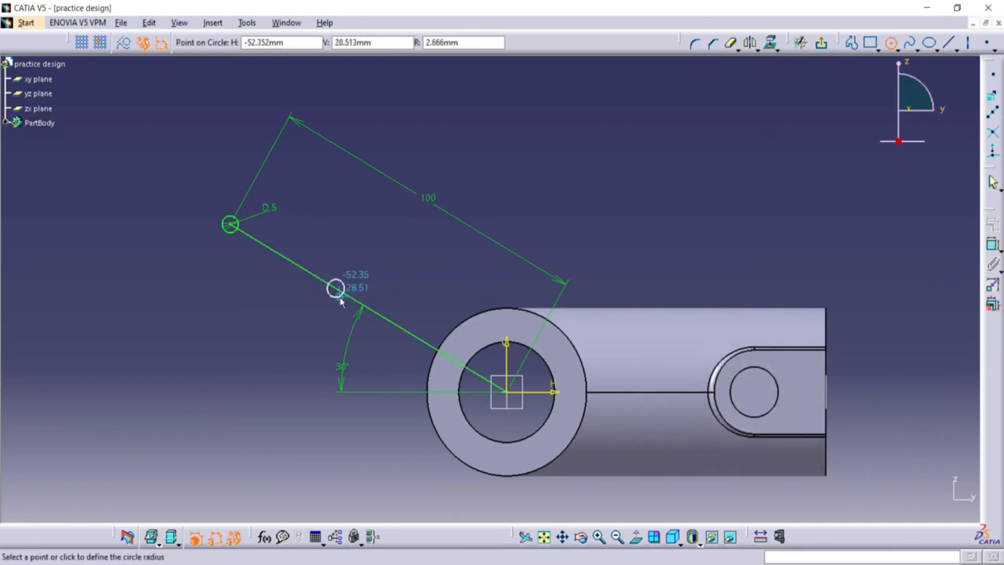
click(340, 298)
click(997, 244)
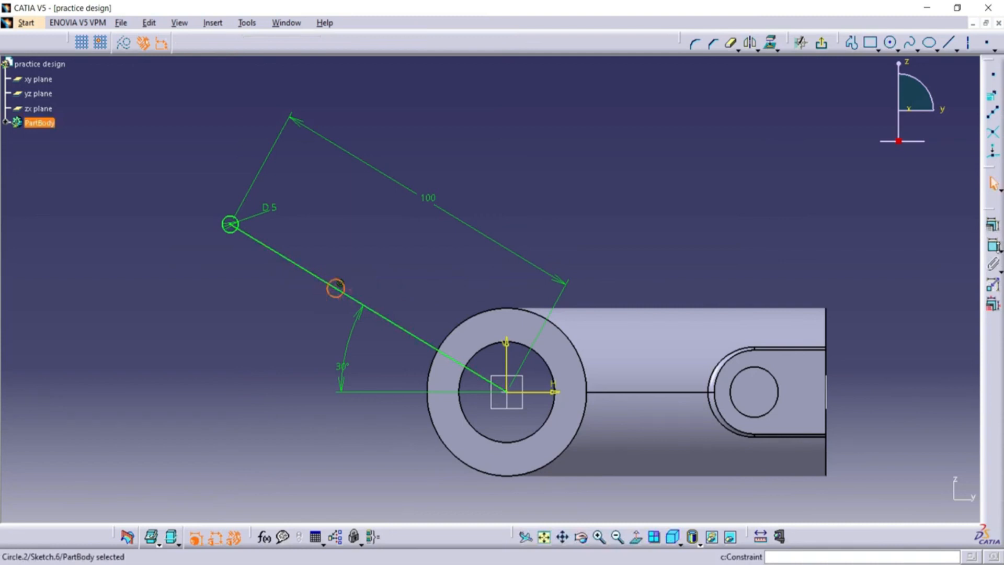
click(367, 267)
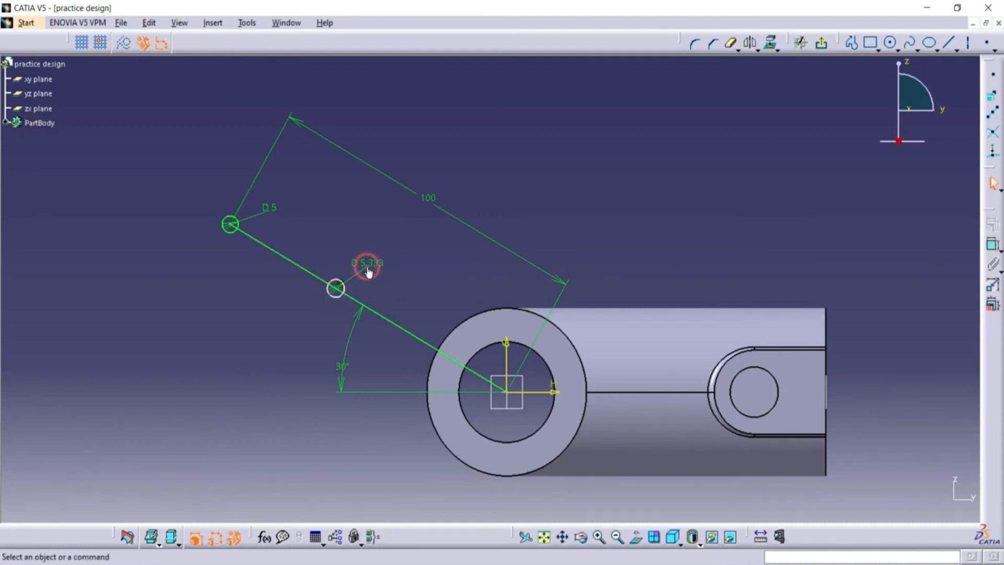
double_click(365, 264)
text(5)
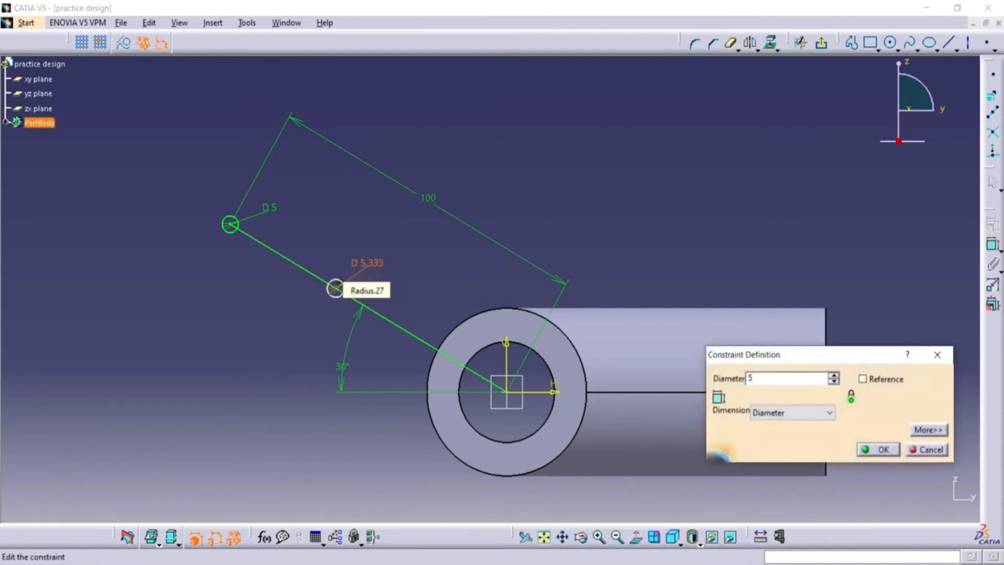
key(Return)
click(885, 269)
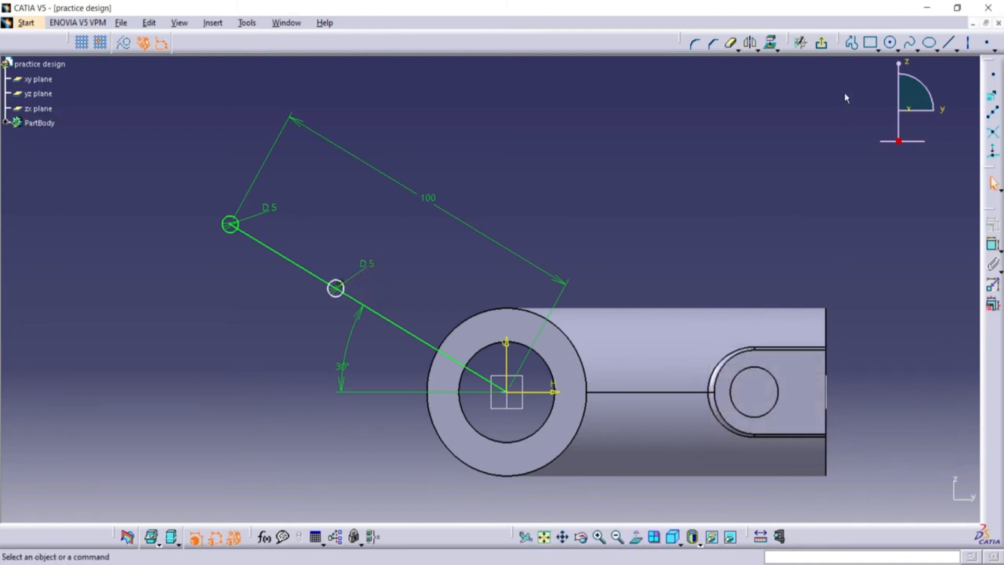
Draw a circle concentric with the small circle at the slanted line's outer end and set its diameter to 26 mm.
click(890, 44)
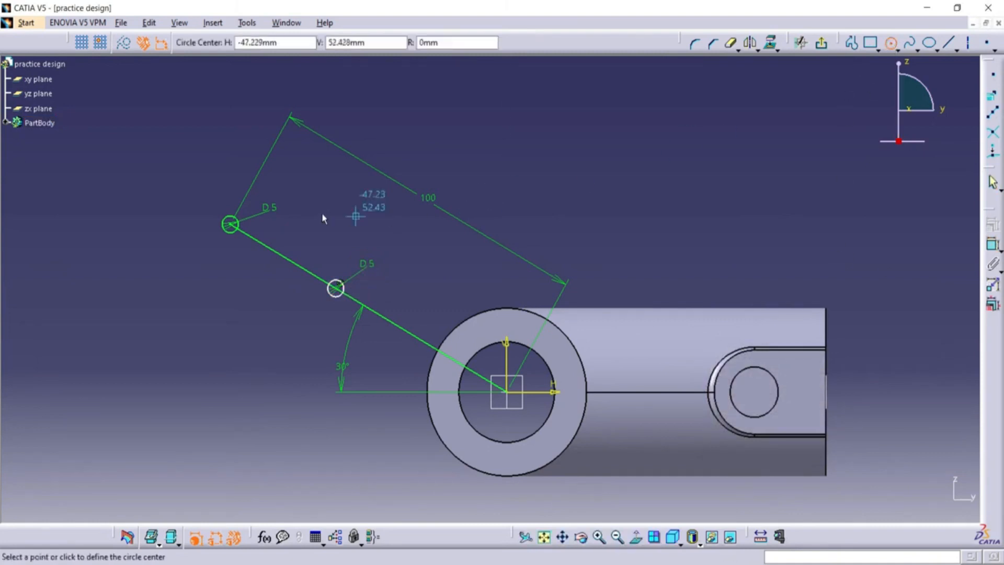
click(230, 225)
click(242, 237)
click(246, 240)
click(992, 244)
click(208, 165)
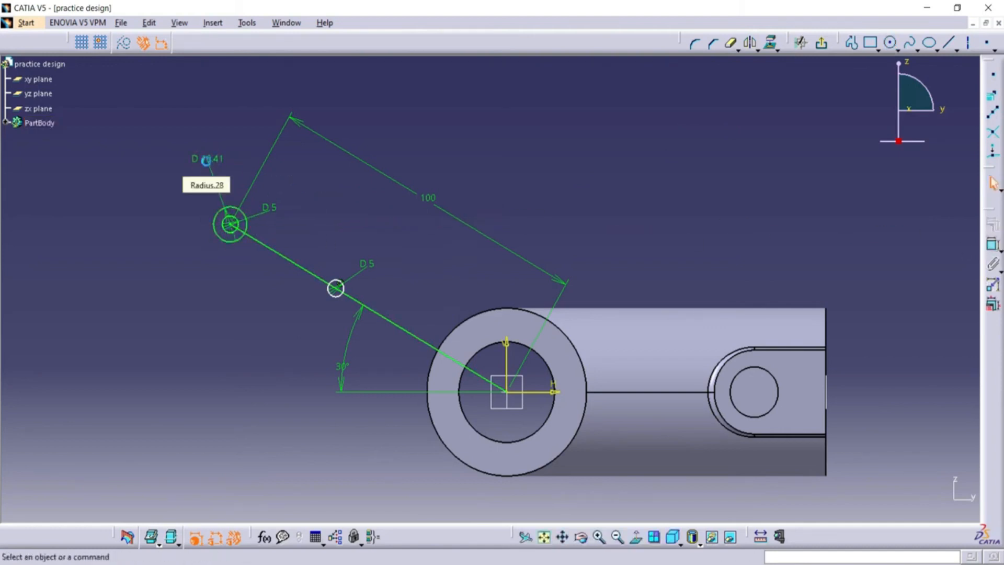
double_click(207, 160)
text(2)
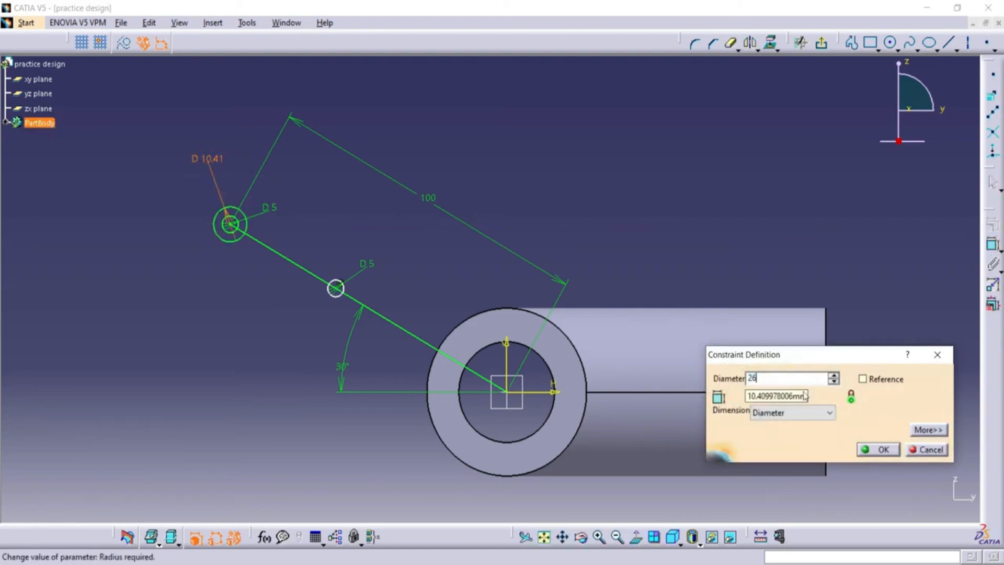
text(6)
click(879, 449)
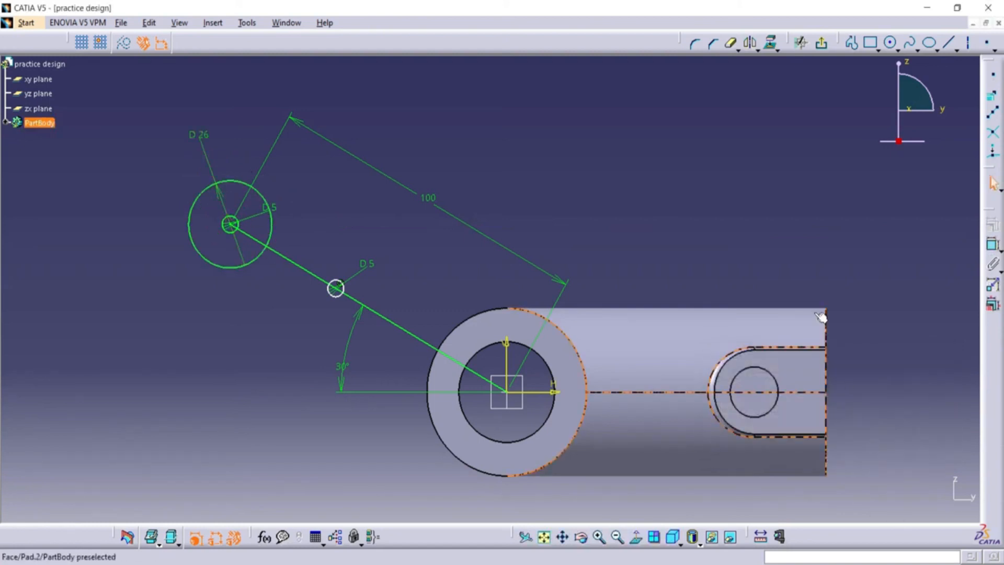
click(714, 159)
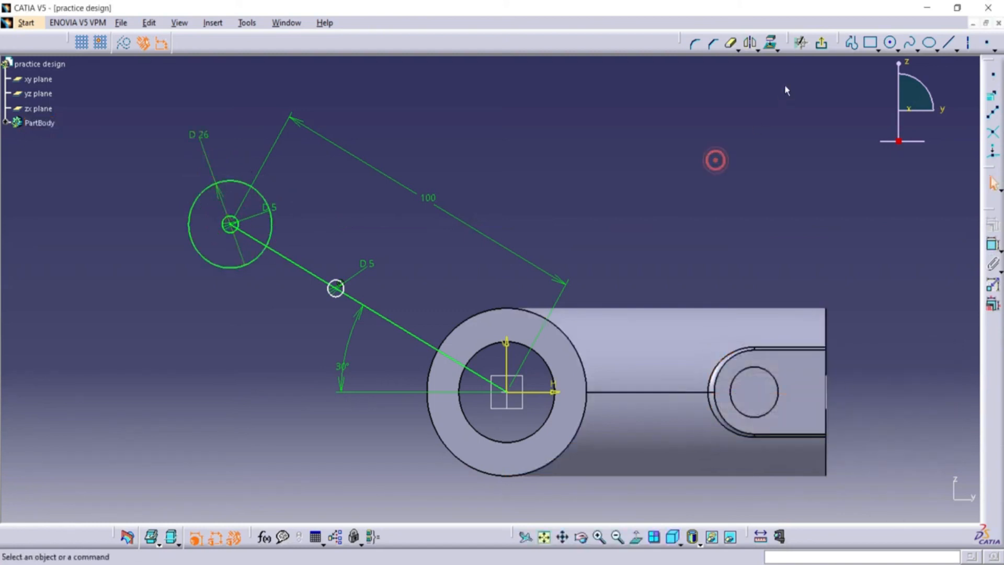
Draw a circle centred on the origin around the main tube's end and set its diameter to 50 mm.
click(890, 44)
click(512, 395)
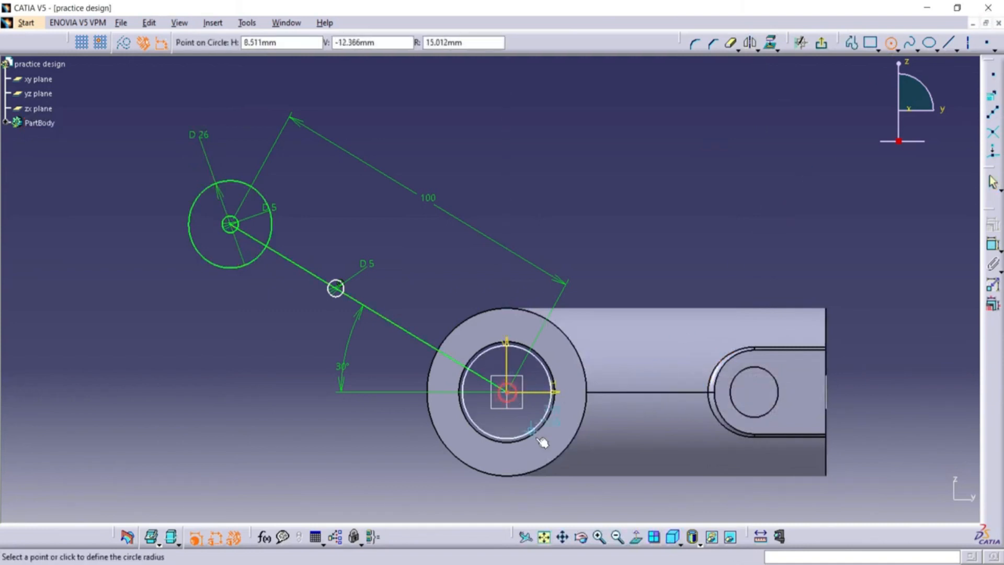
click(551, 460)
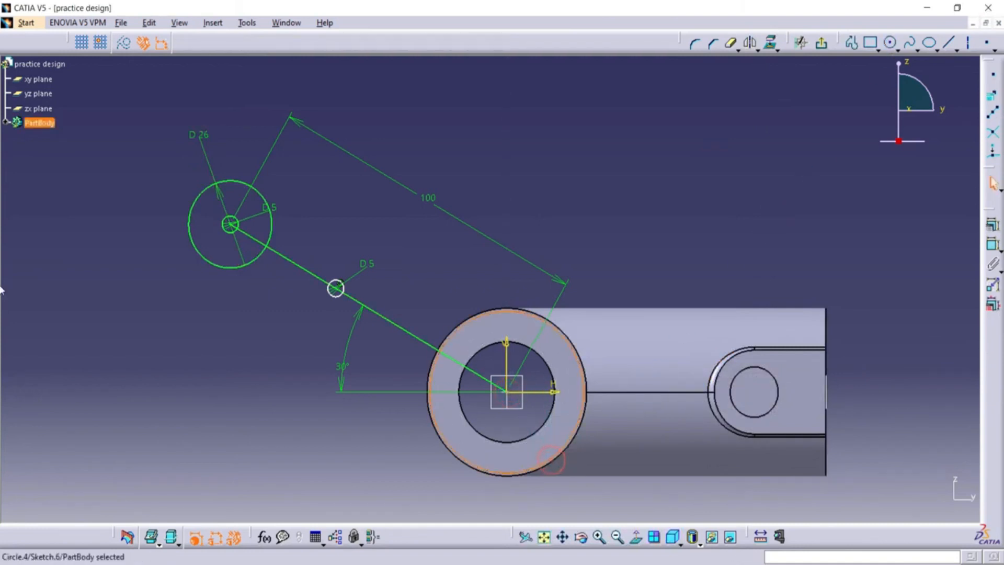
double_click(616, 251)
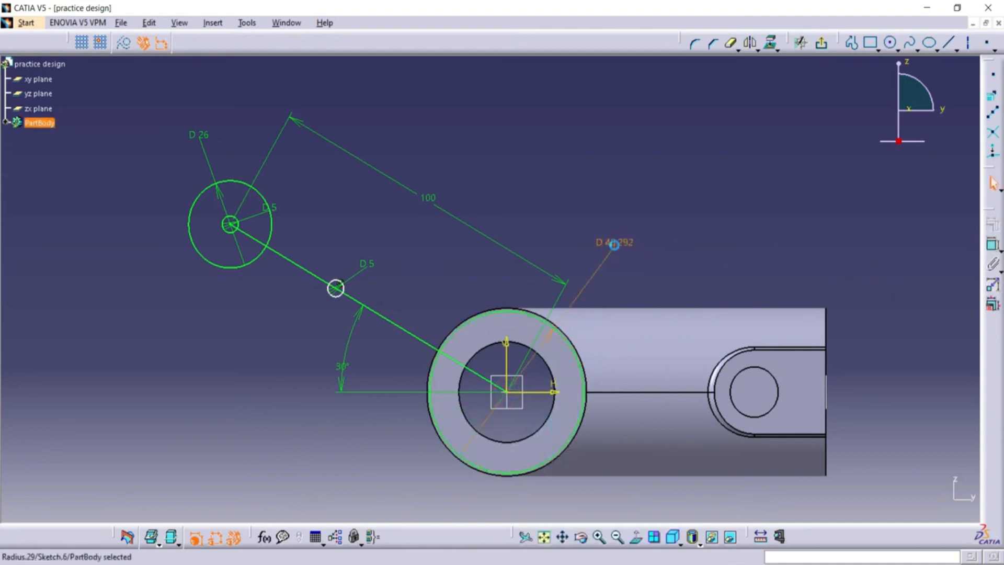
text(50)
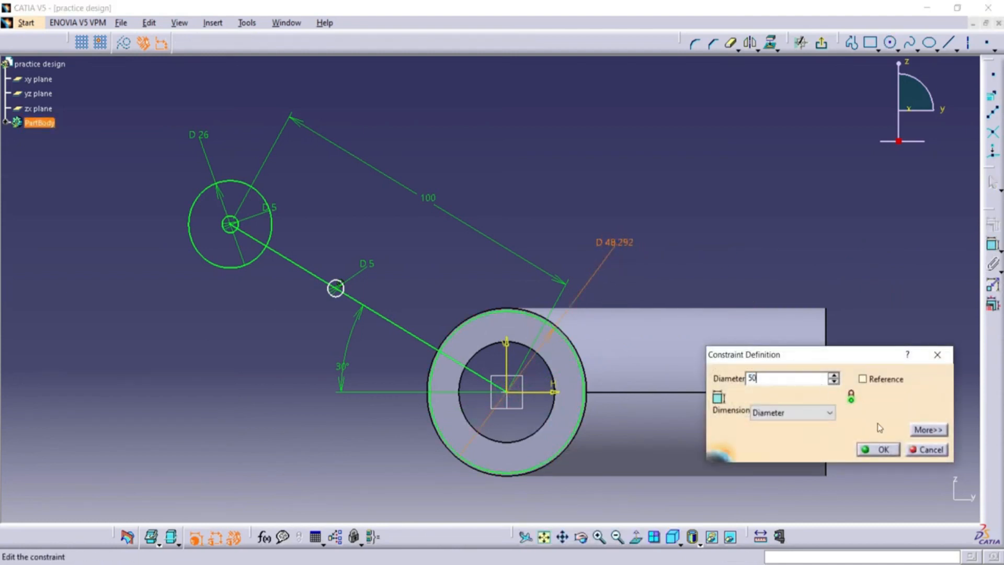
click(879, 450)
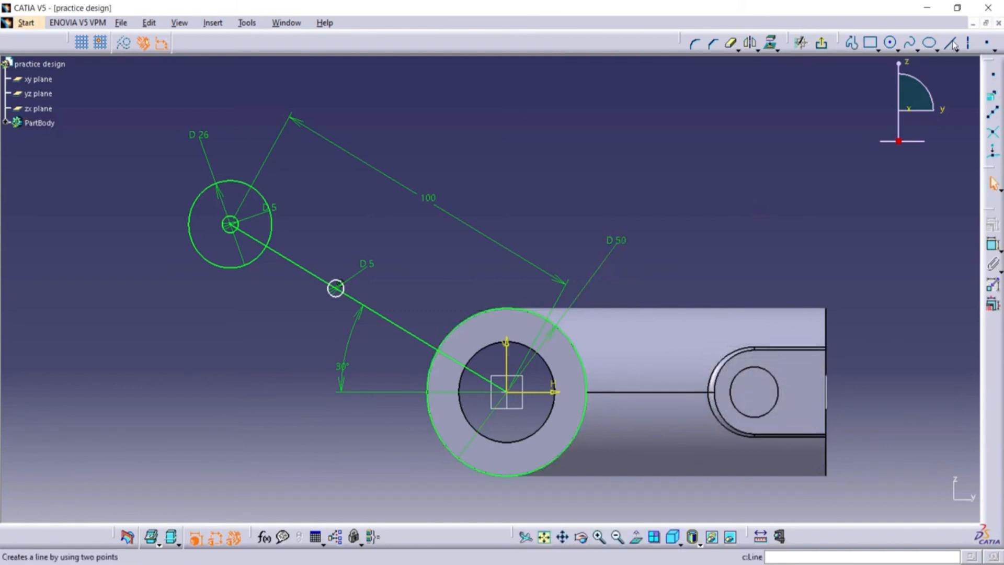
Dimension the distance between the two 5 mm circles on the slanted line and set it to 50 mm.
click(600, 538)
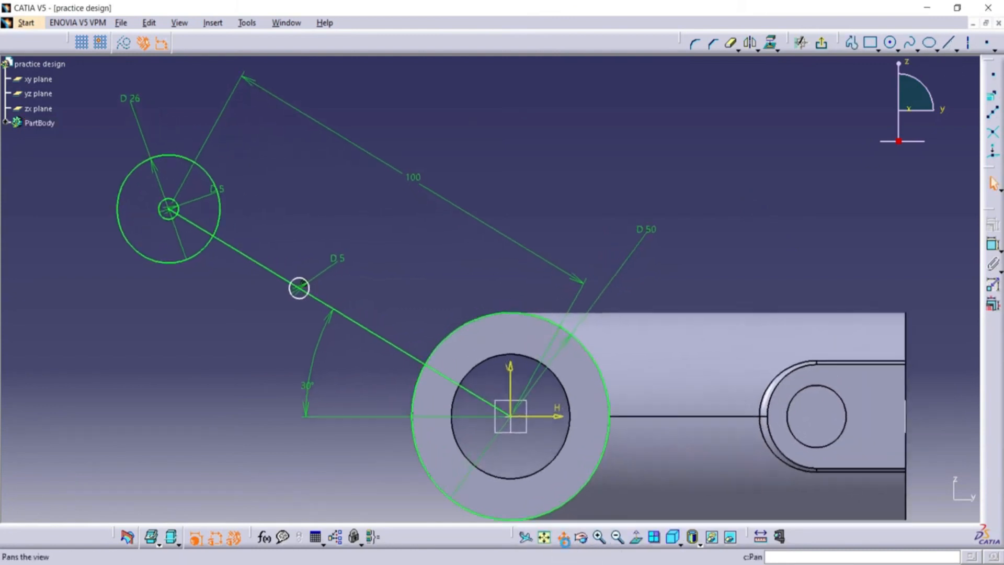
click(564, 538)
drag(312, 432, 495, 420)
click(600, 537)
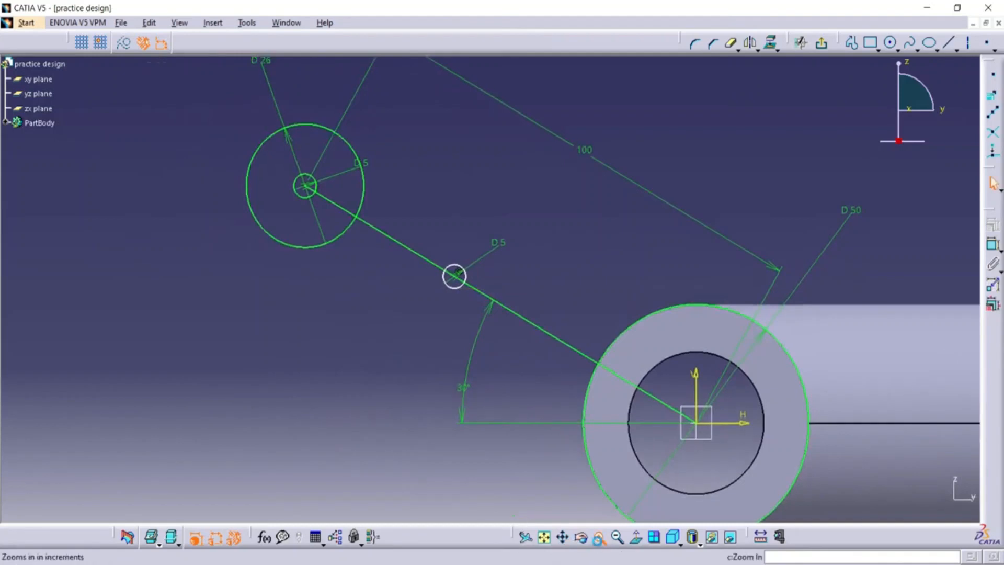
click(627, 542)
click(992, 244)
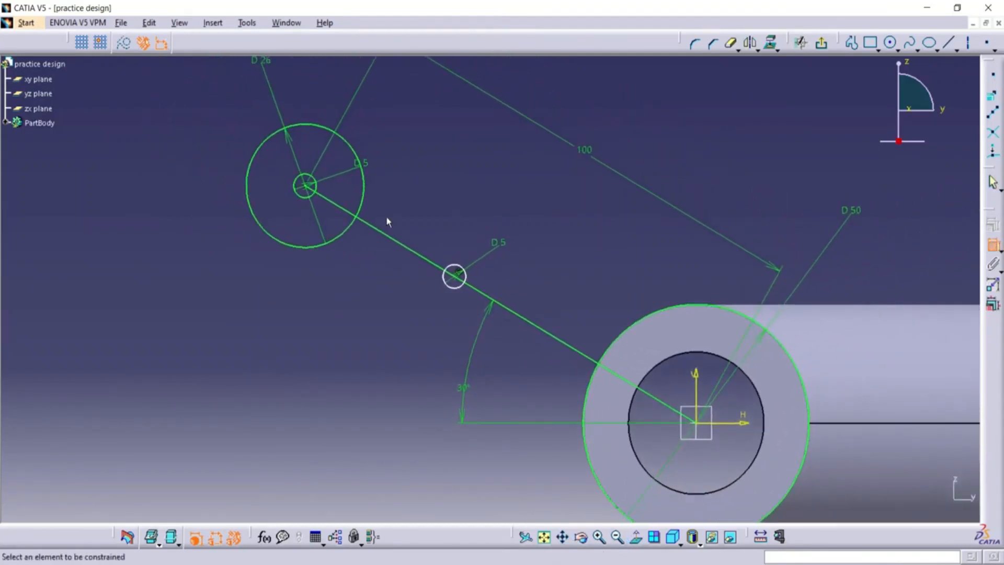
click(306, 187)
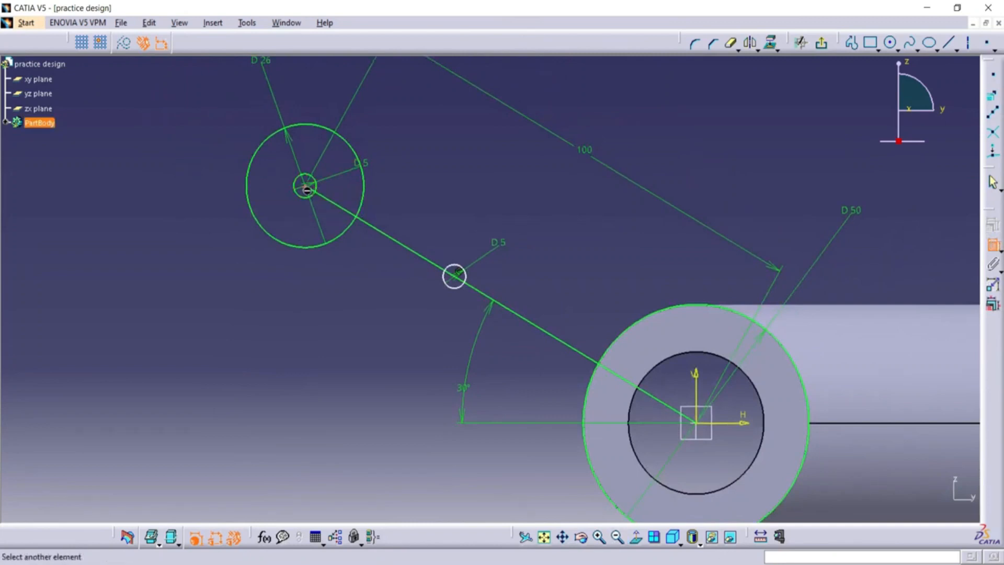
click(454, 275)
click(487, 180)
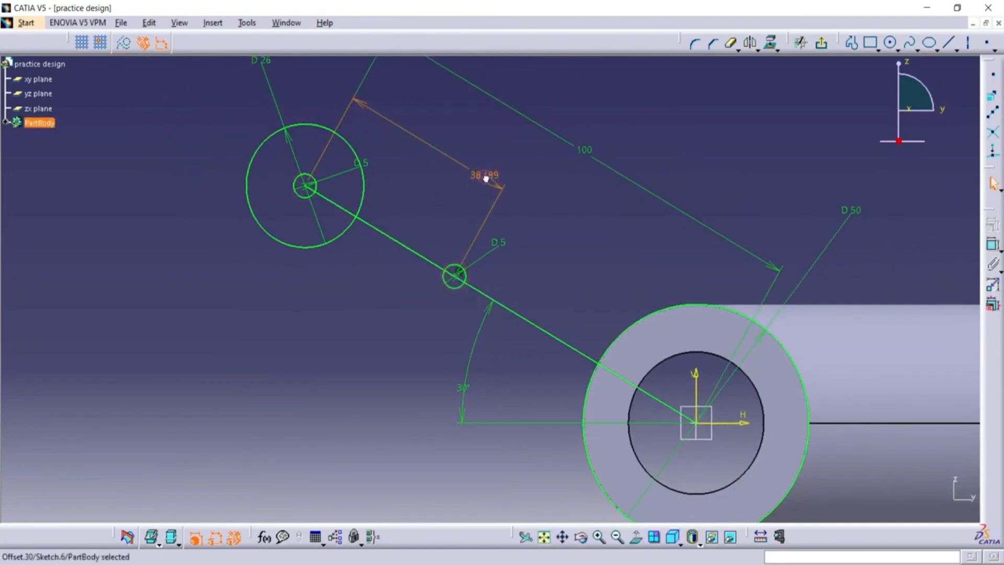
double_click(486, 178)
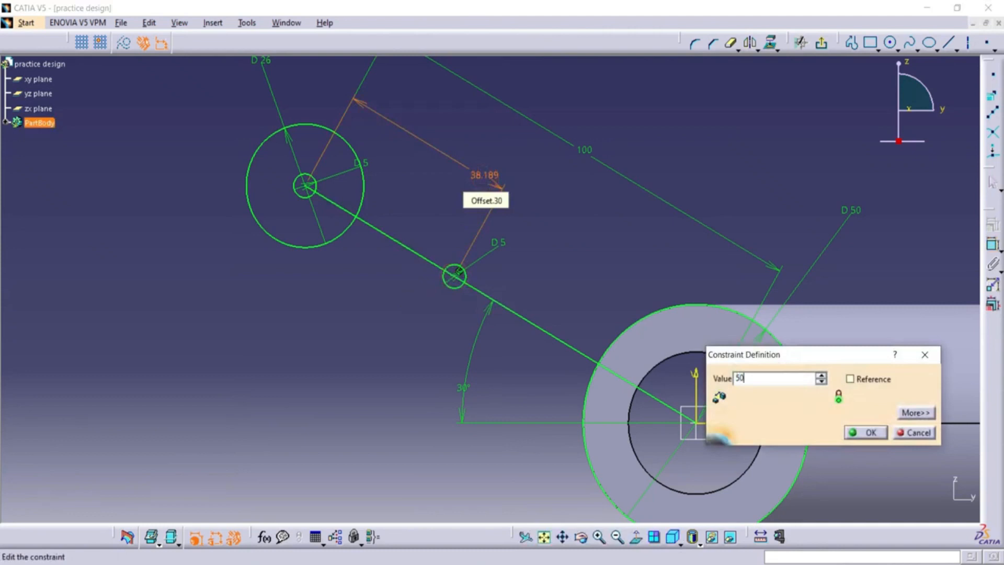
click(854, 434)
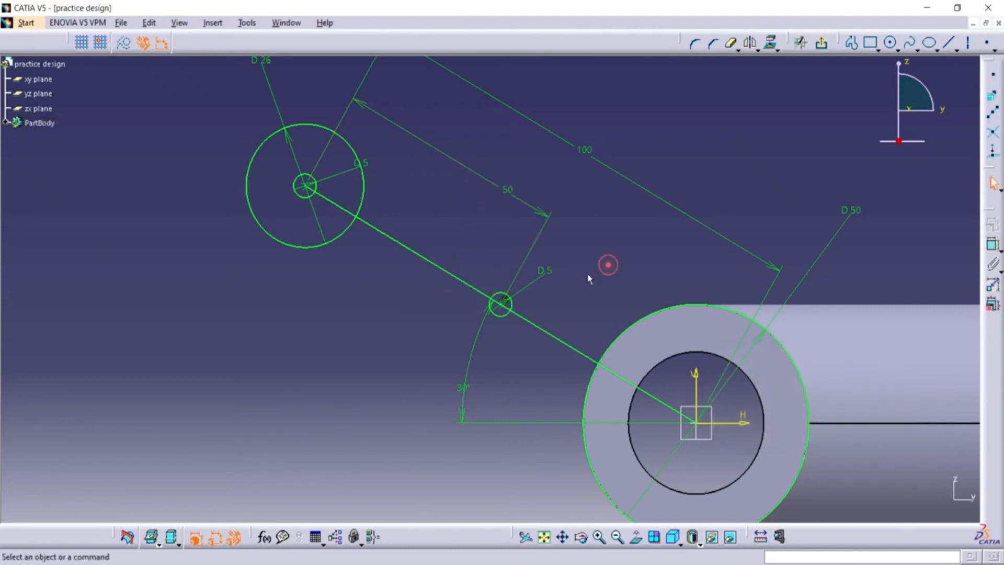
Draw two parallel lines joining the upper and lower sides of the two 5 mm circles to outline a slot.
click(950, 42)
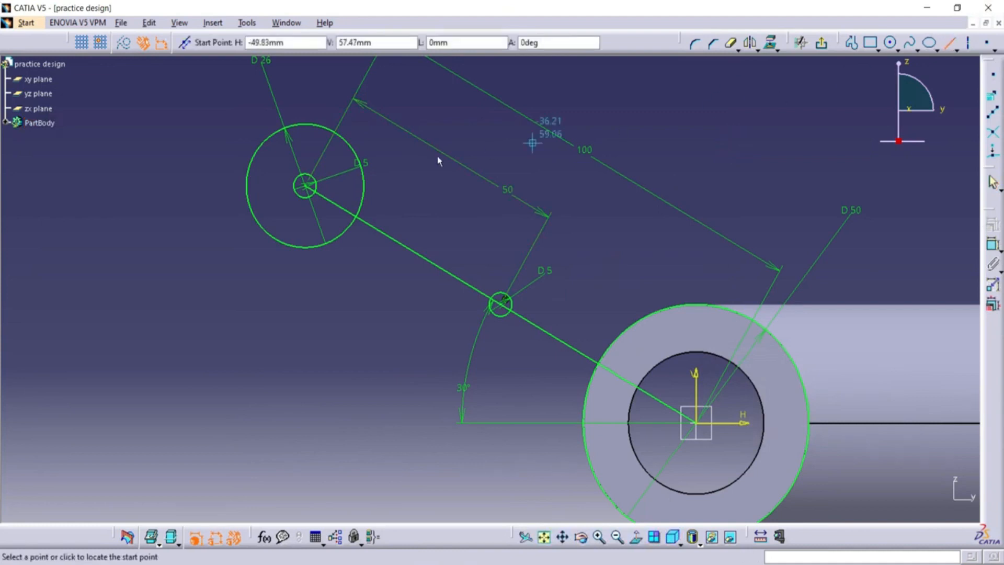
click(312, 174)
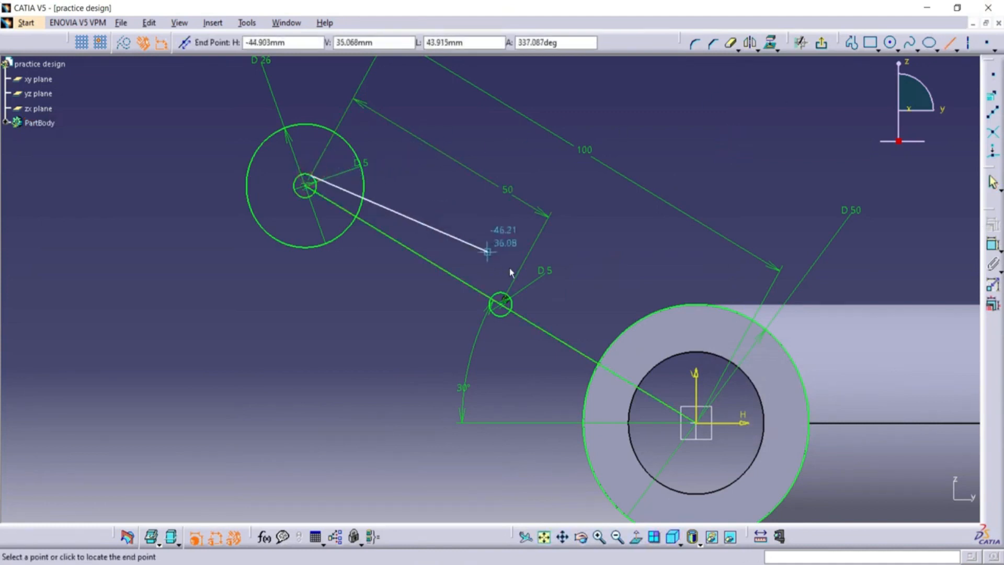
click(514, 302)
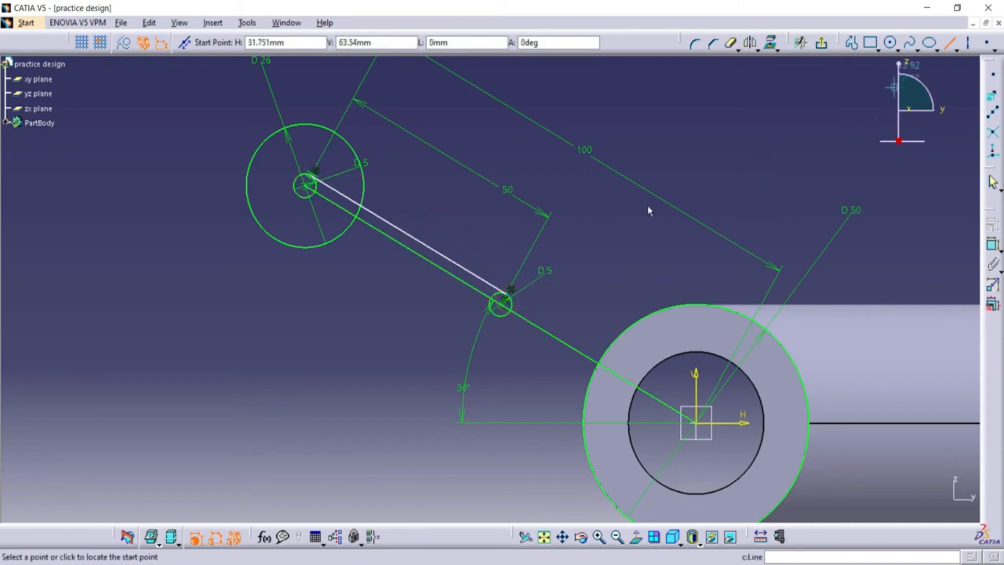
click(304, 200)
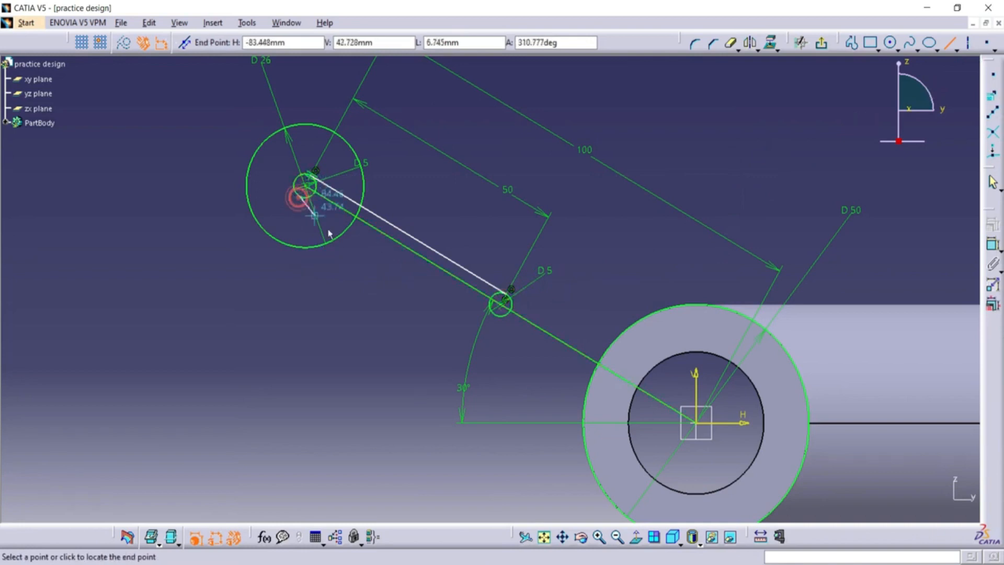
click(500, 320)
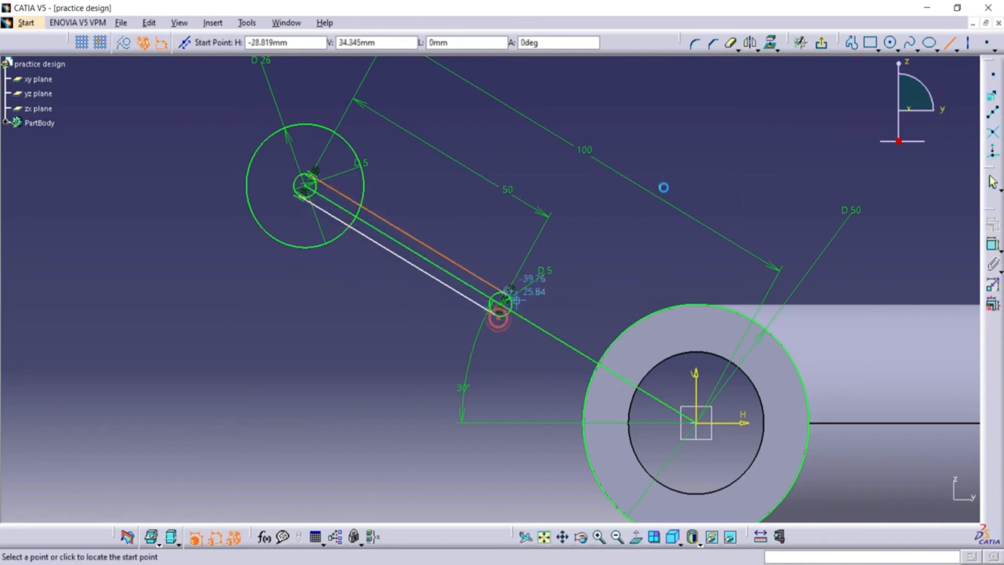
click(947, 47)
Trim away the inner arcs of both 5 mm circles with Quick Trim, leaving a closed slot outline.
click(731, 45)
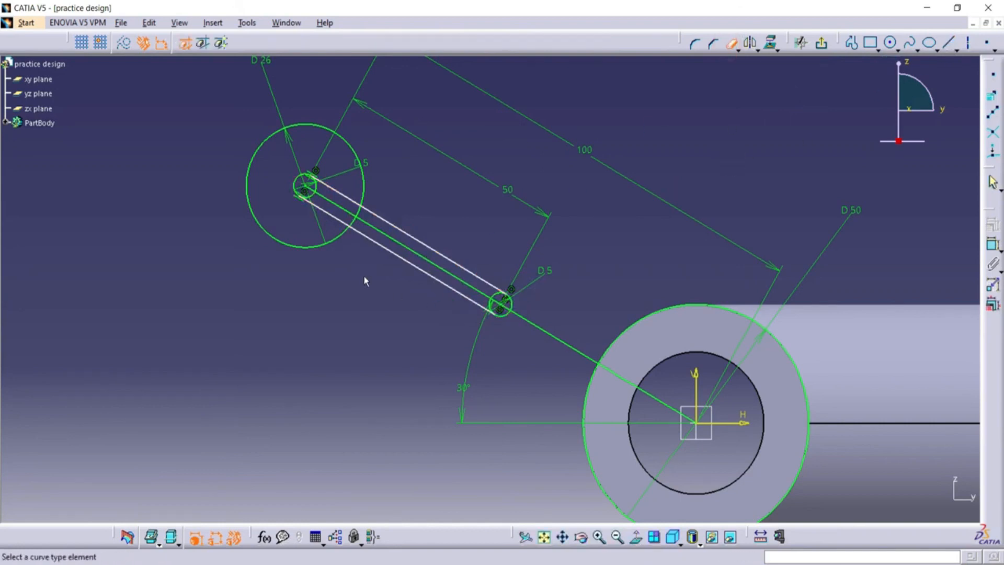
click(322, 196)
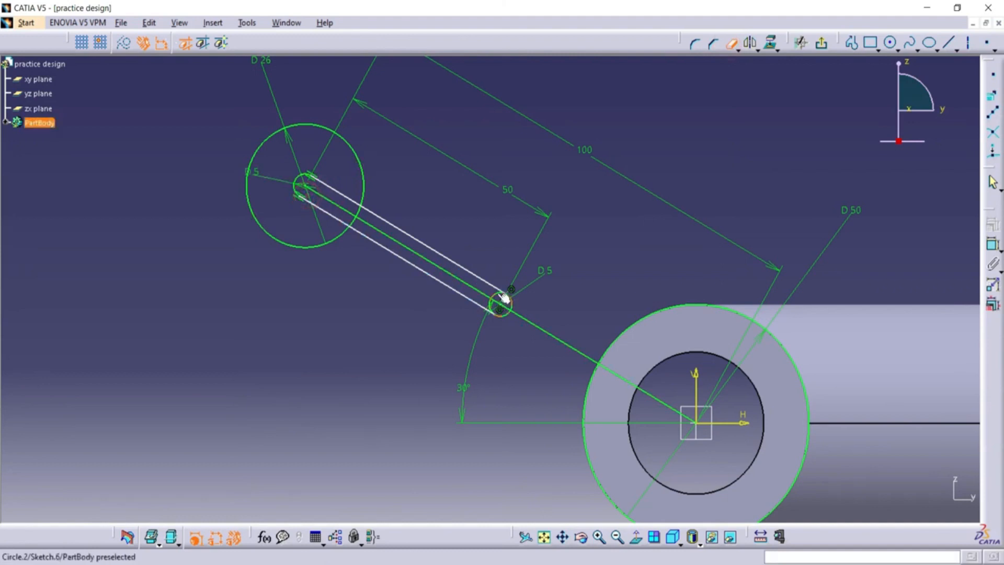
click(503, 304)
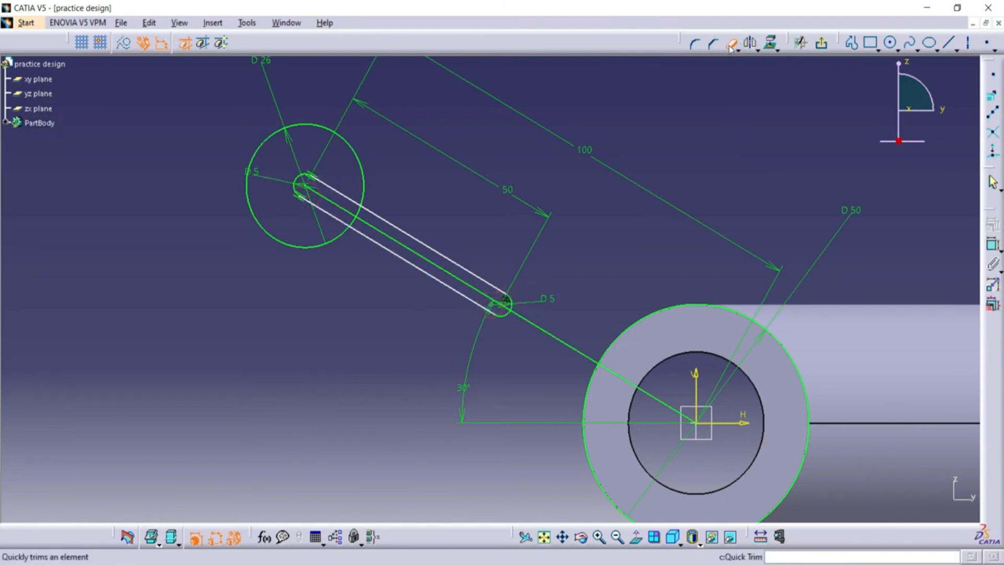
click(729, 45)
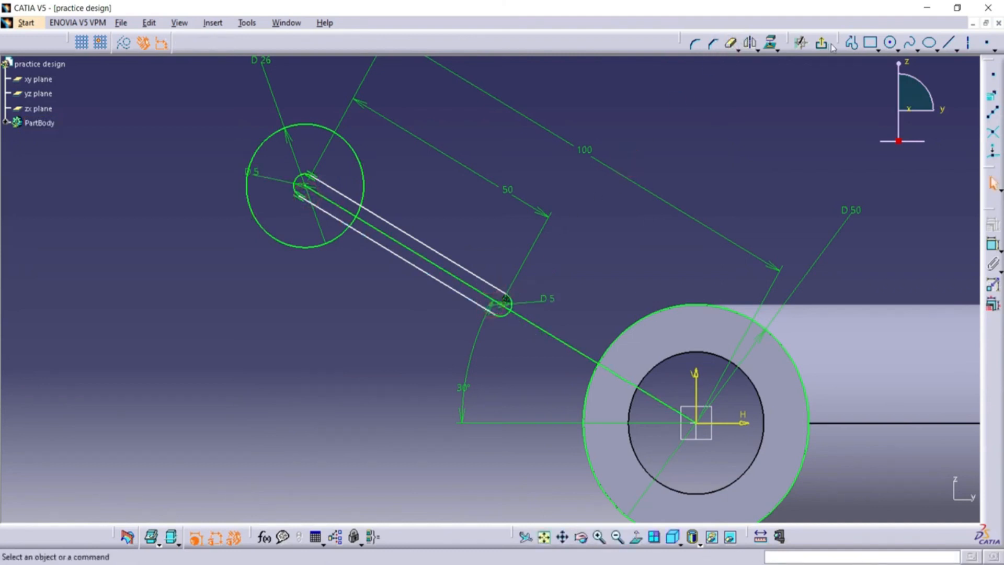
Draw upper and lower bi-tangent lines between the 26 mm end circle and the 50 mm circle around the tube.
click(953, 50)
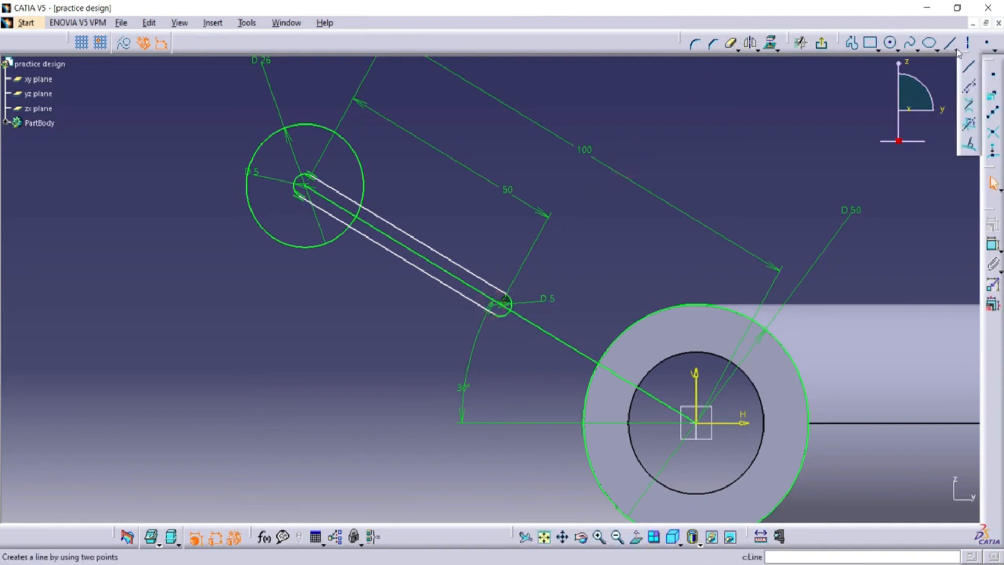
click(968, 104)
click(311, 127)
click(815, 408)
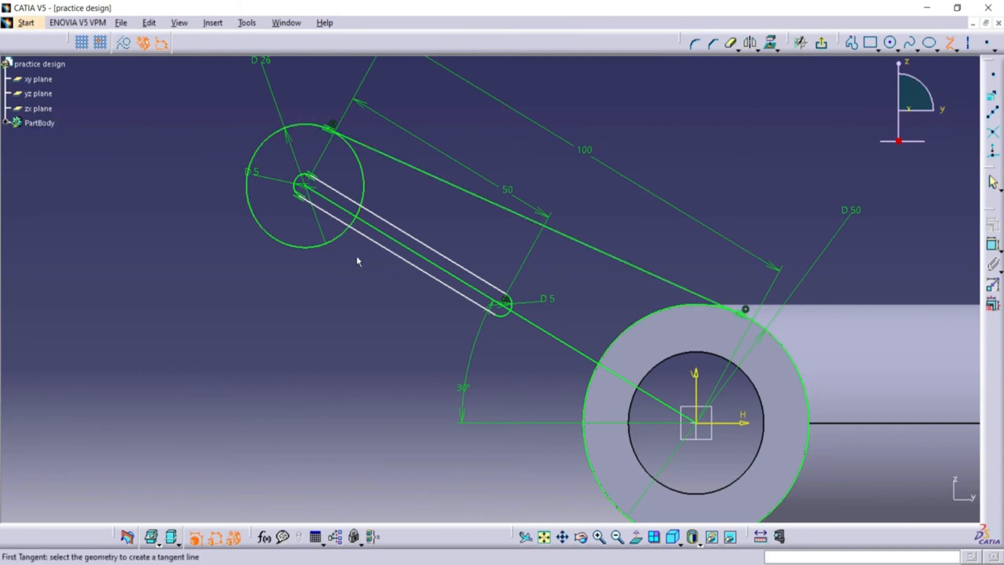
click(340, 240)
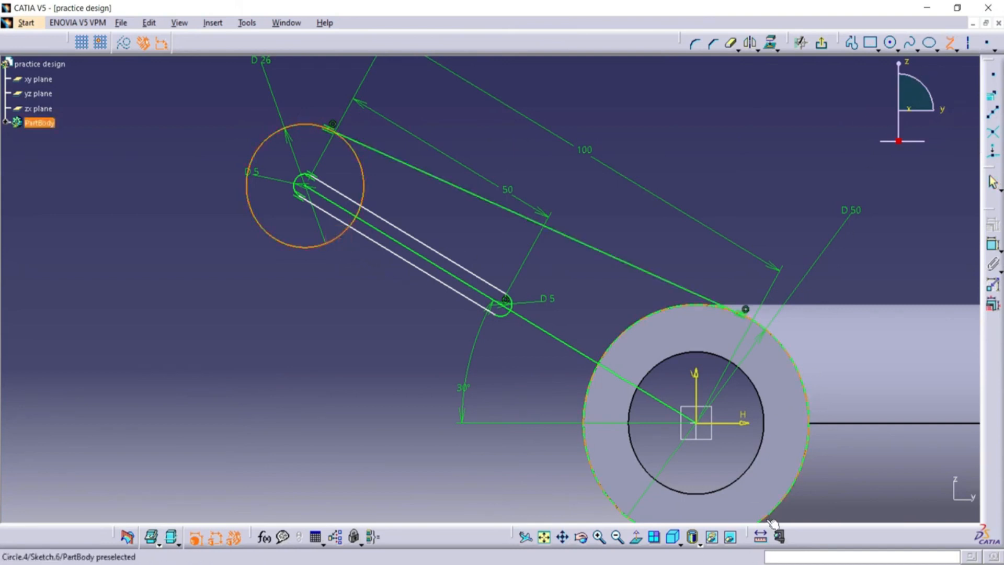
click(773, 518)
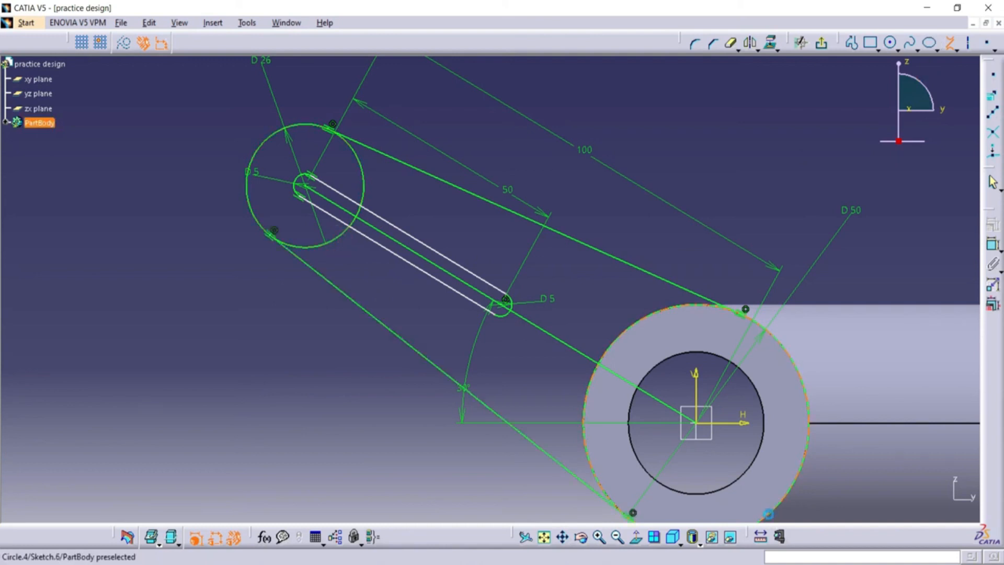
click(617, 536)
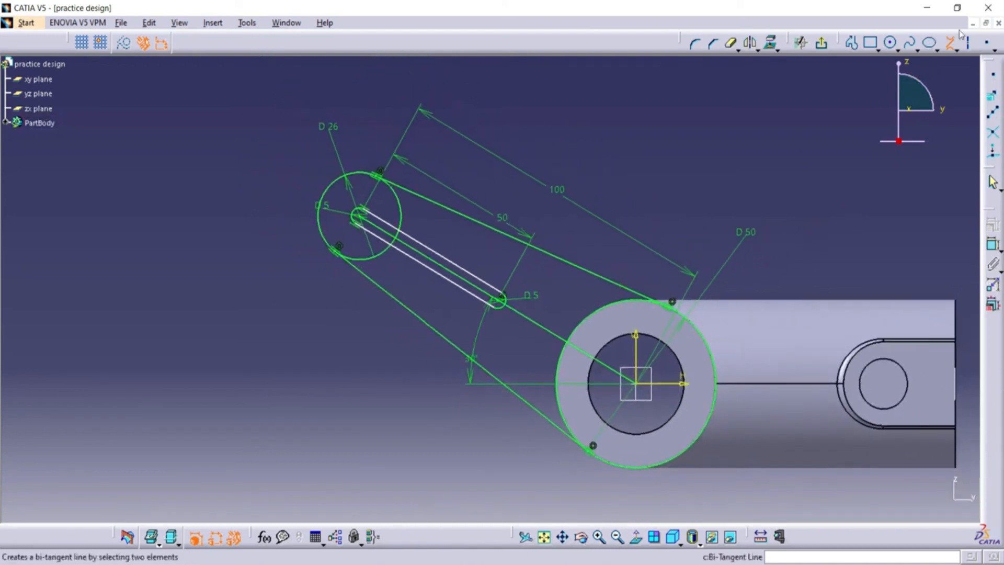
click(950, 43)
click(687, 116)
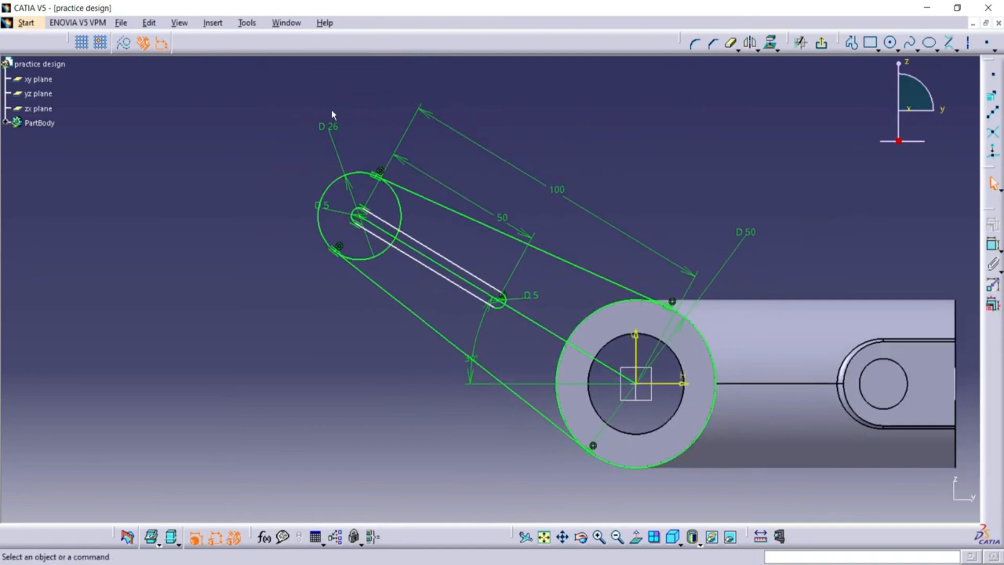
Set the 26 mm end circle's diameter to 13 mm and delete the slanted centre line.
double_click(331, 132)
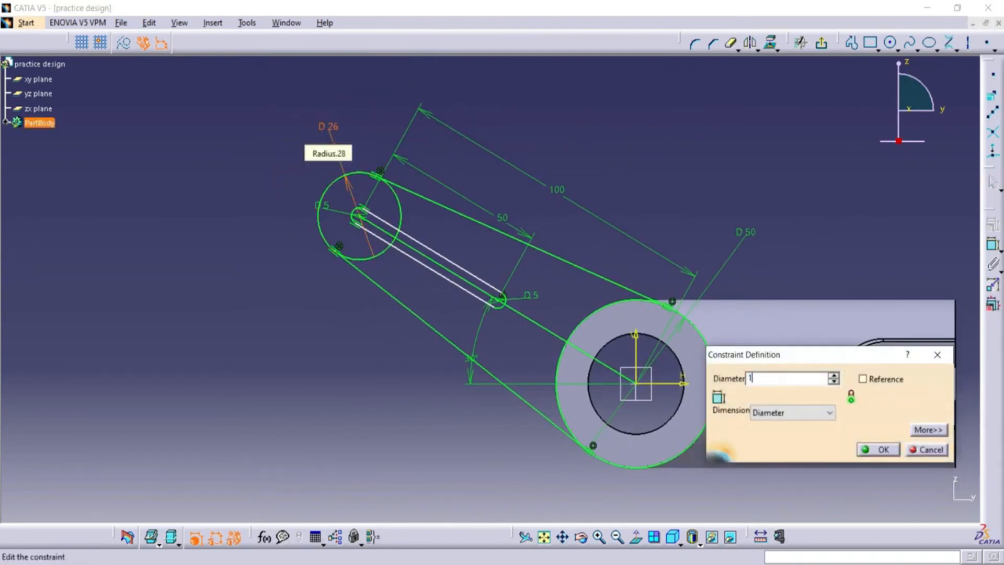
click(883, 449)
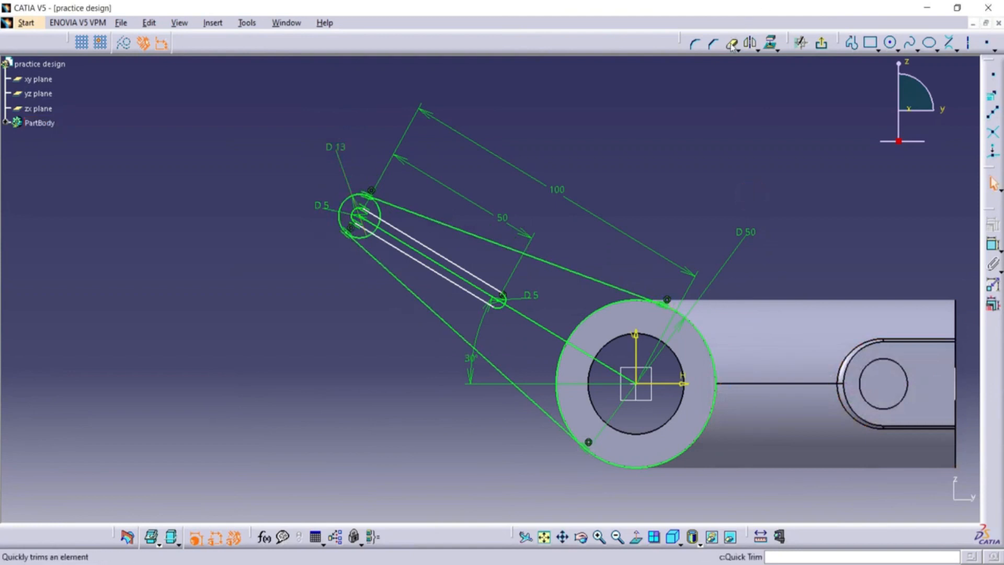
click(520, 313)
right_click(525, 313)
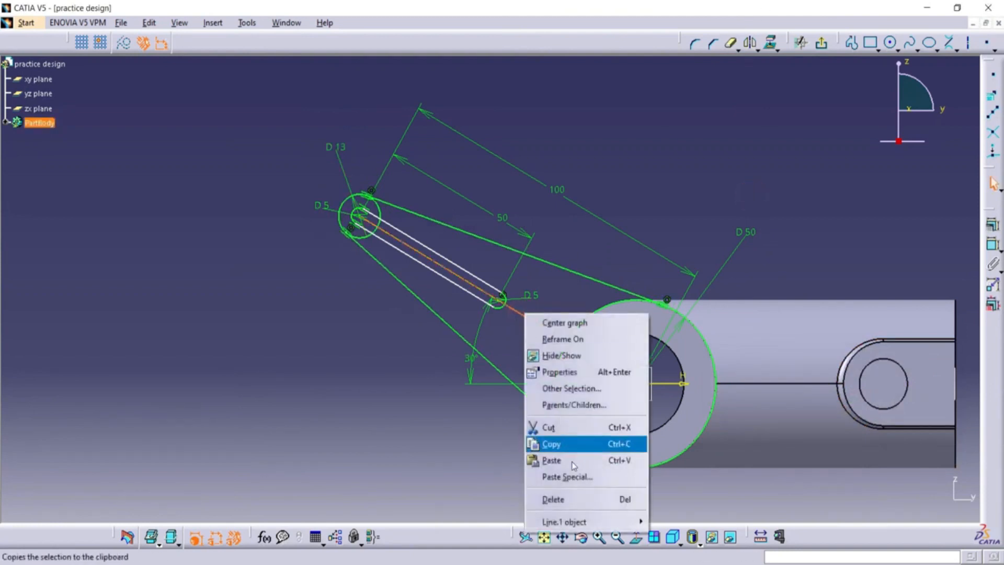
click(584, 500)
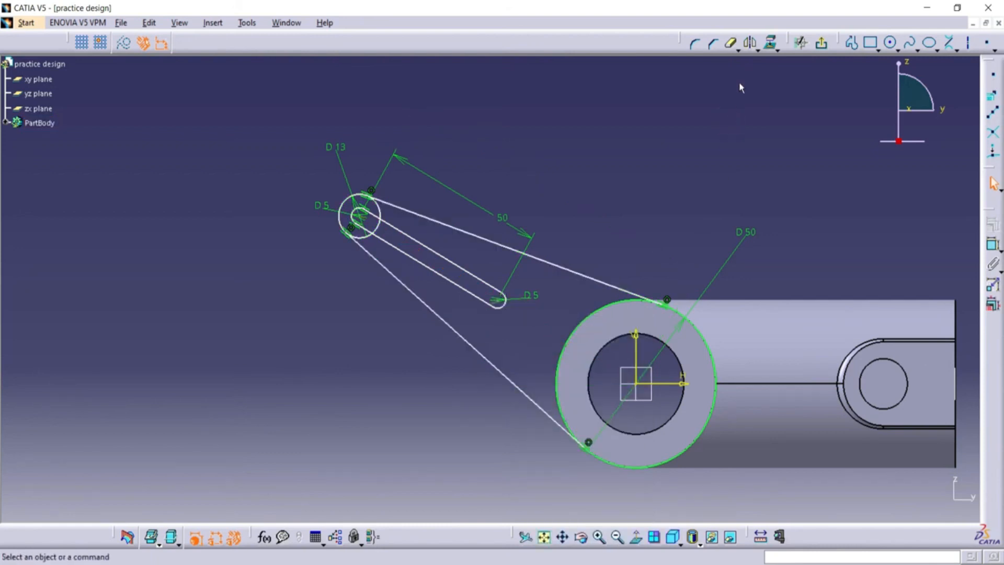
Trim the inward-facing arcs of the 13 mm and 50 mm circles between the tangent lines to form the arm's outline.
click(731, 45)
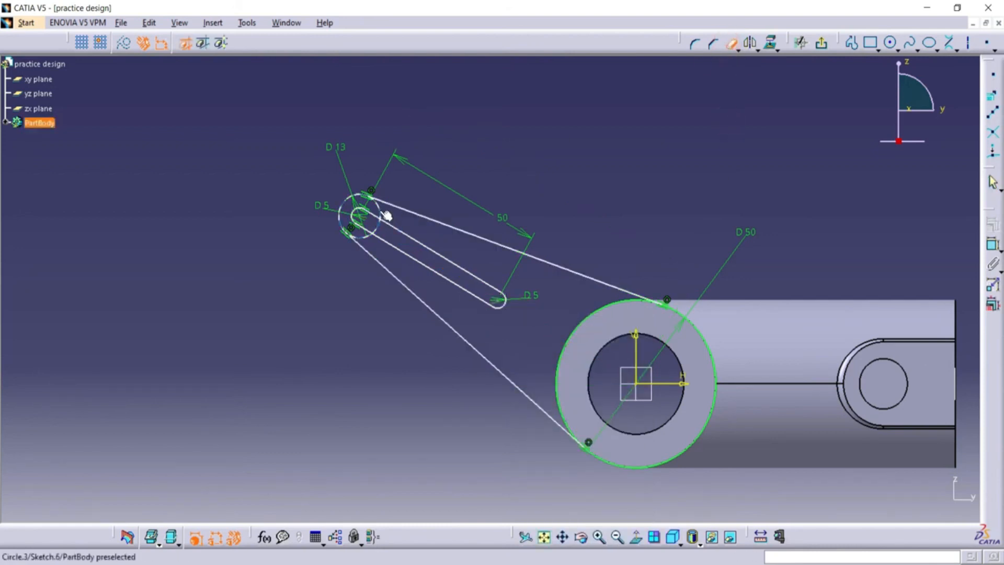
click(361, 238)
click(594, 309)
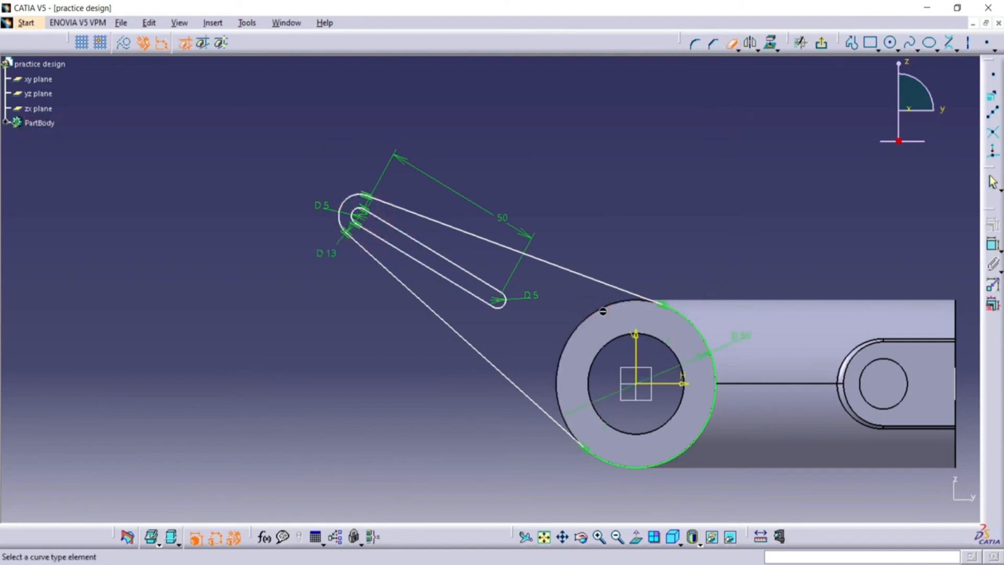
click(723, 171)
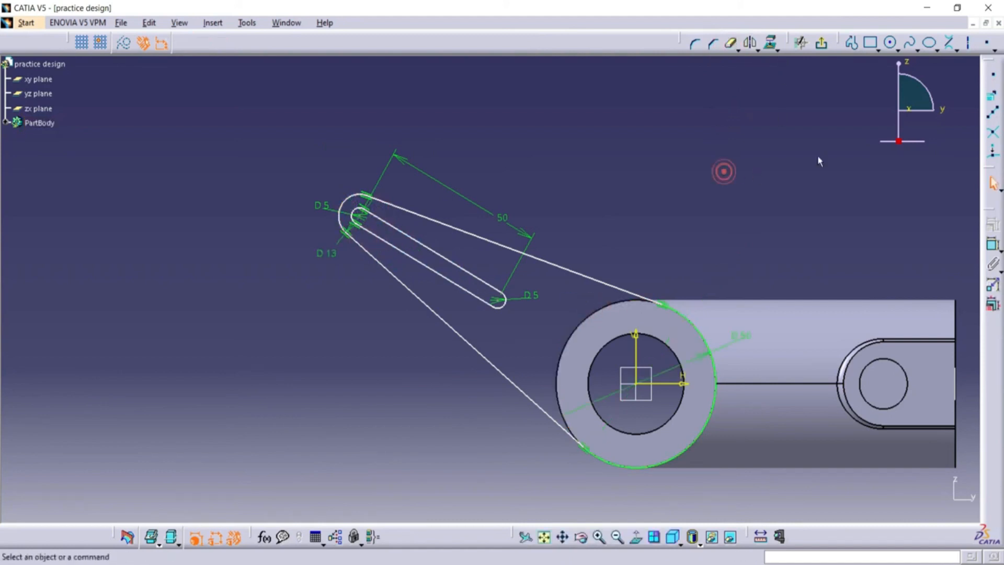
Draw a circle centred on the origin inside the tube's bore, set its diameter to 30 mm, and exit the sketch.
click(890, 42)
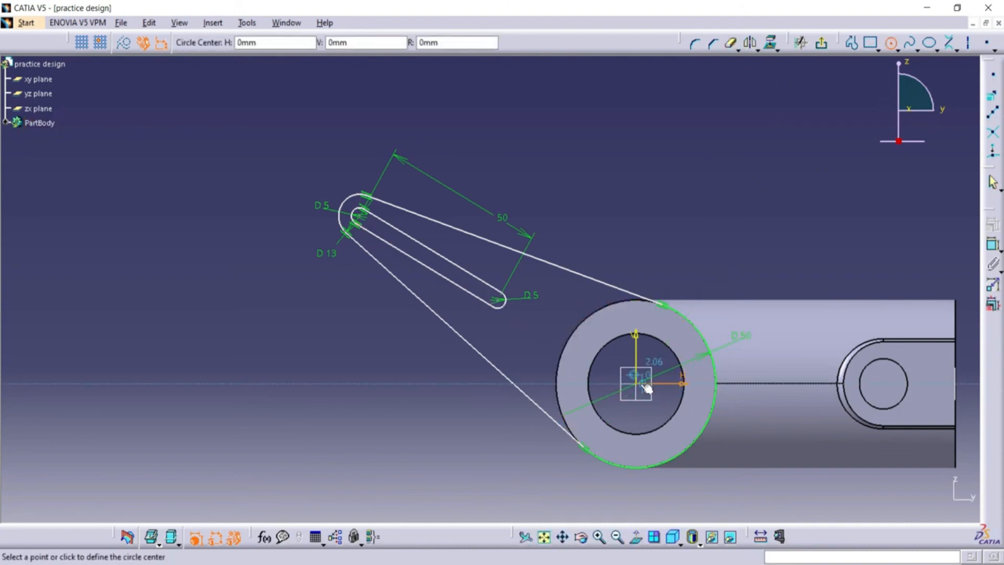
click(642, 387)
click(668, 390)
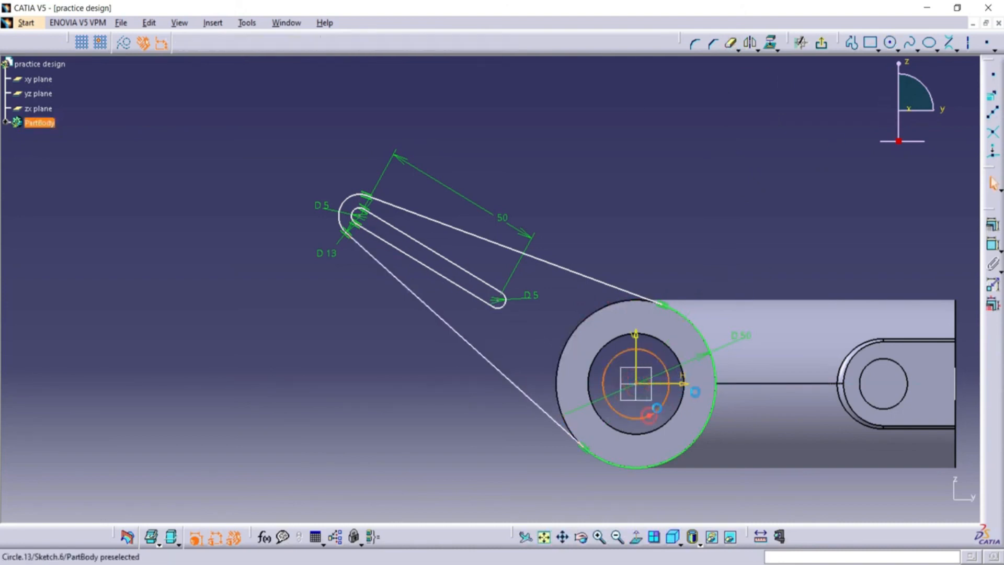
click(993, 244)
click(730, 268)
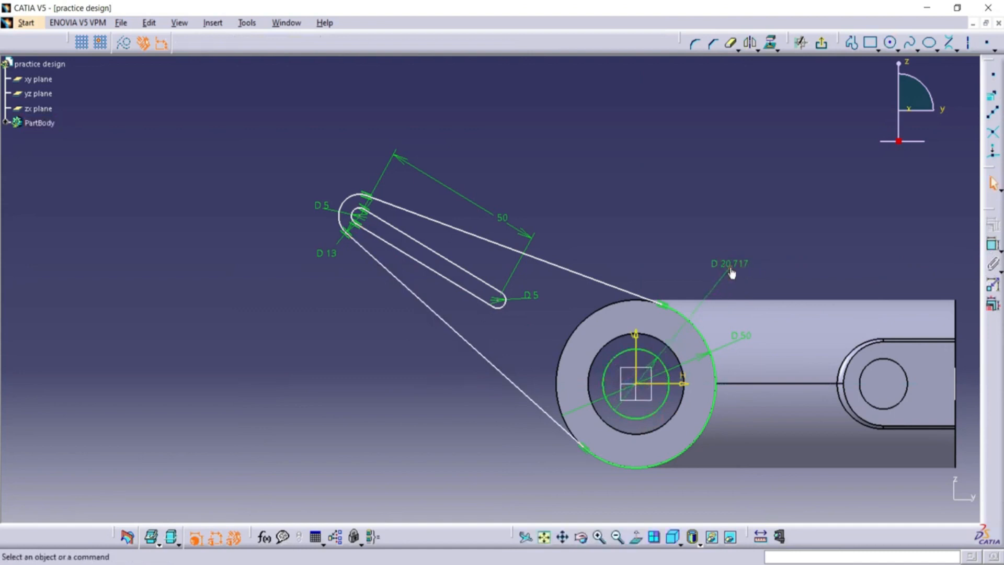
double_click(731, 268)
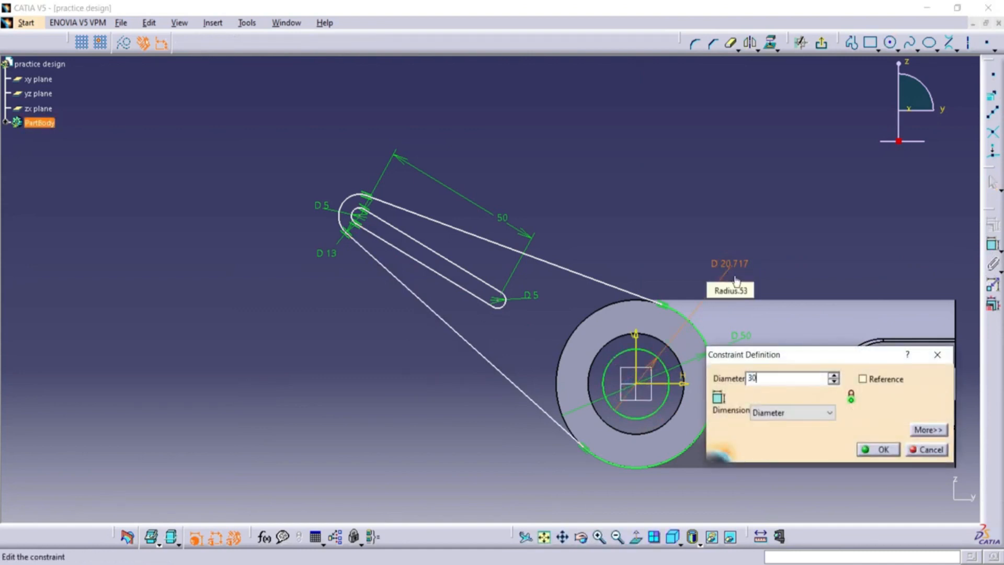
click(889, 452)
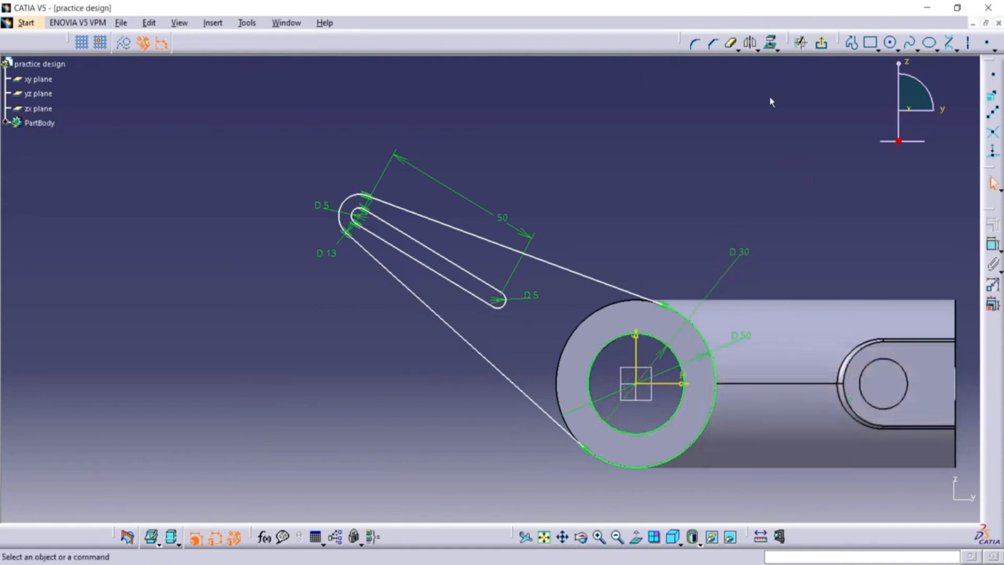
click(821, 42)
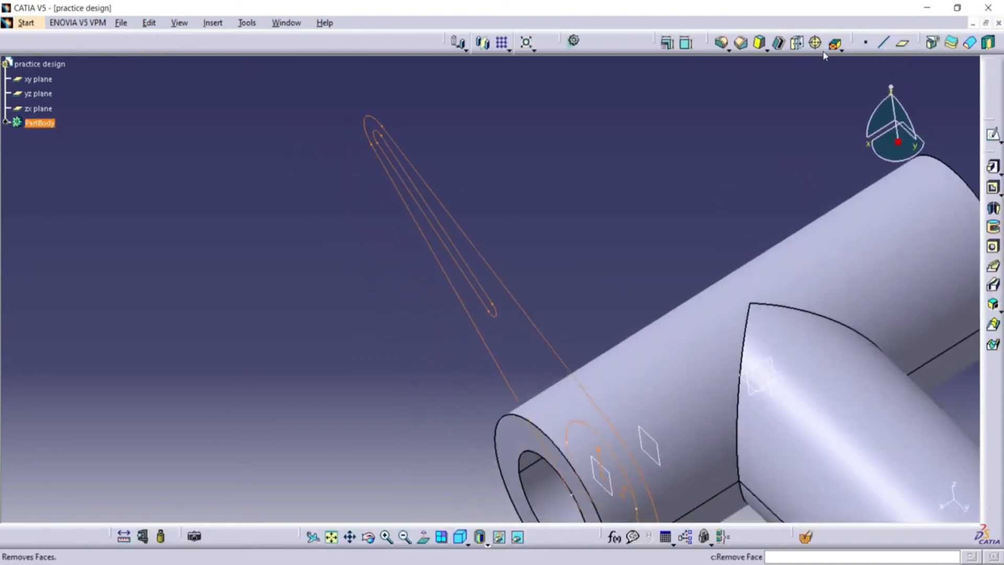
Pad the slotted arm sketch with a 5 mm length and mirrored extent.
click(405, 537)
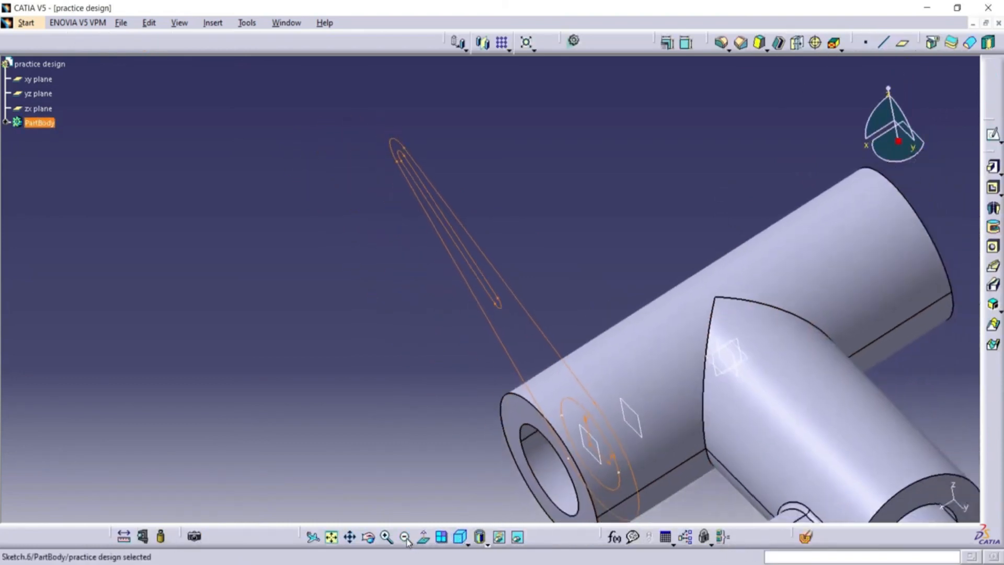
click(370, 539)
drag(444, 418, 378, 361)
click(992, 167)
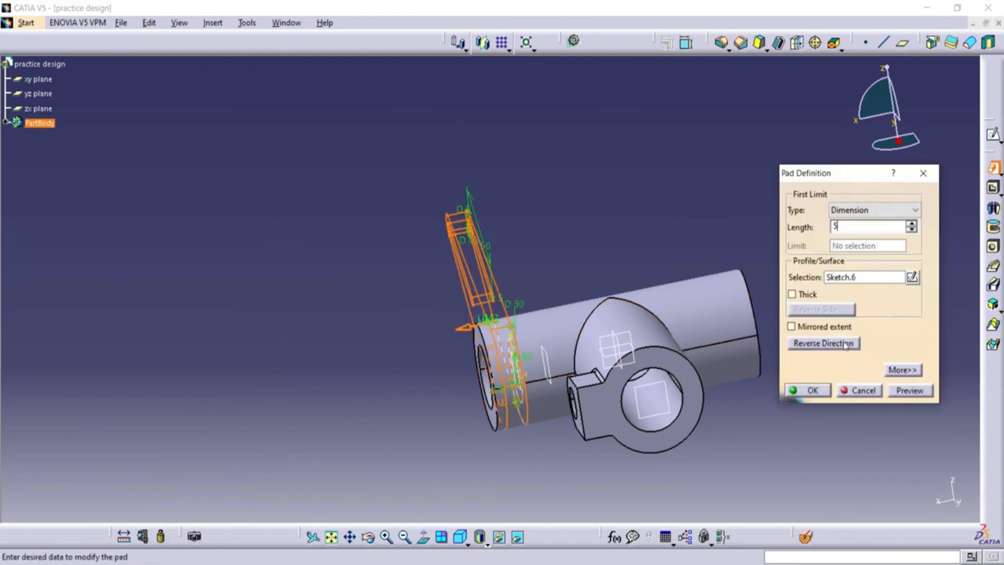
click(916, 395)
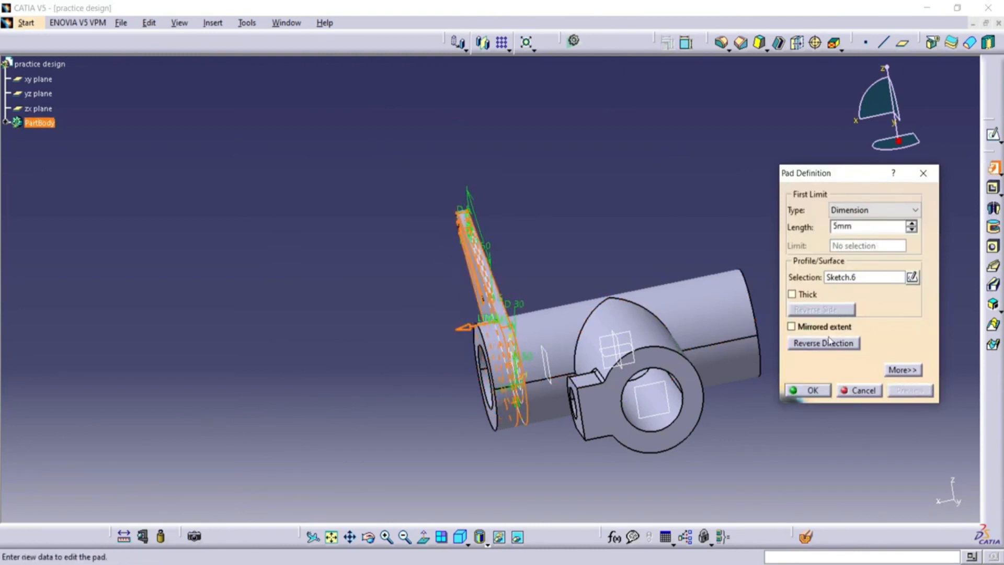
click(825, 327)
click(807, 390)
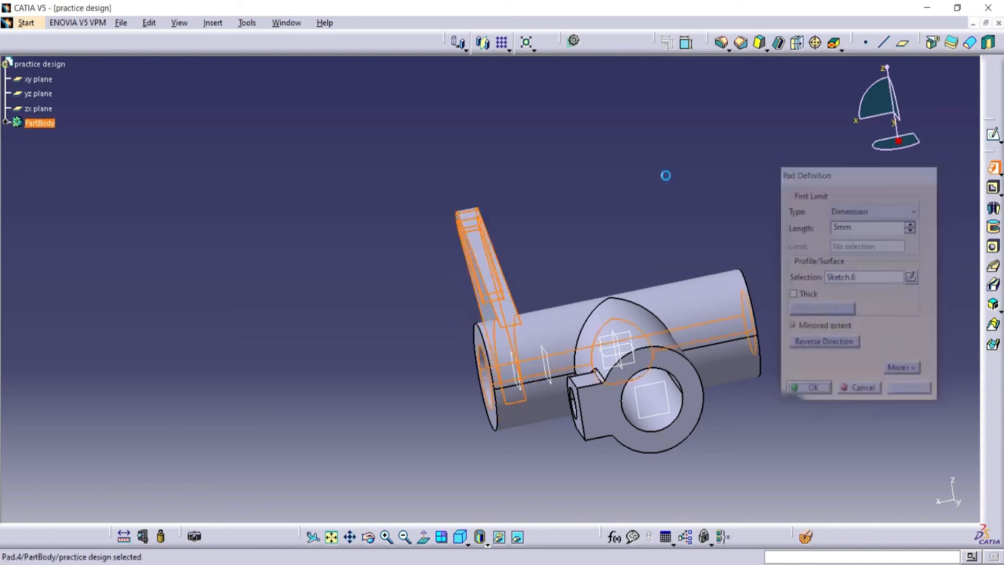
Fillet the two curved edges where the arm's faces meet the tube with a 2 mm radius.
middle_drag(466, 324, 558, 361)
click(548, 366)
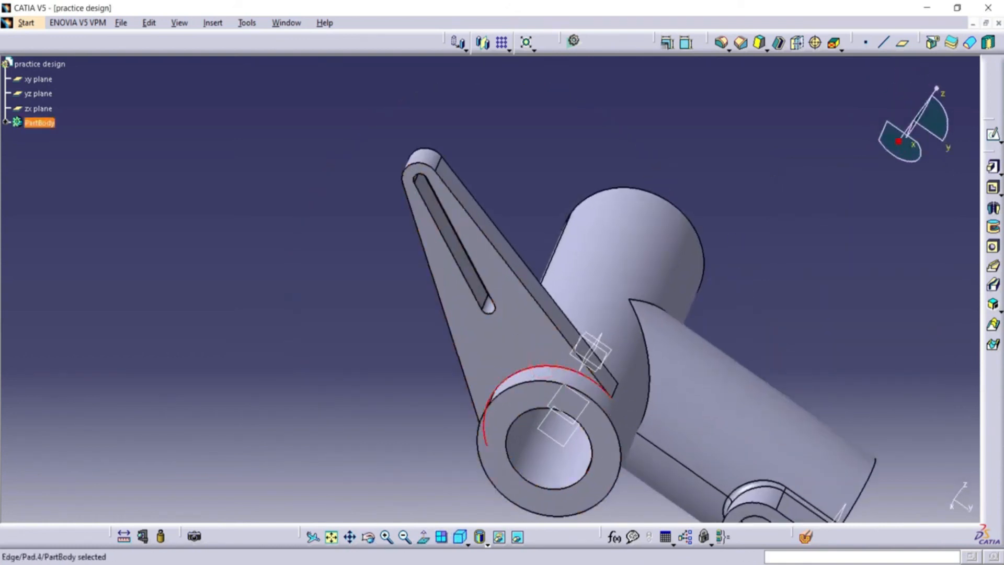
middle_drag(551, 288, 336, 439)
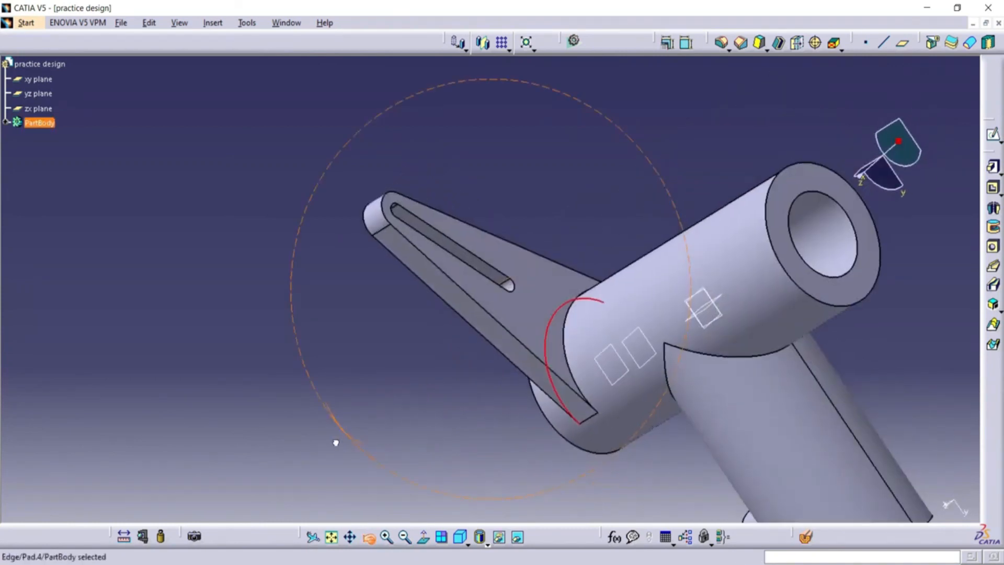
ctrl+click(565, 353)
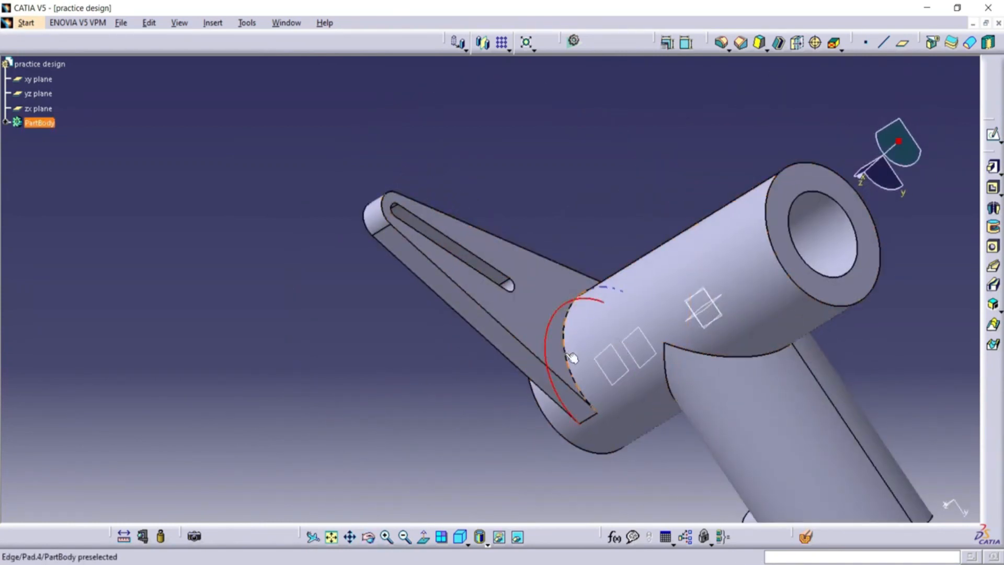
click(722, 45)
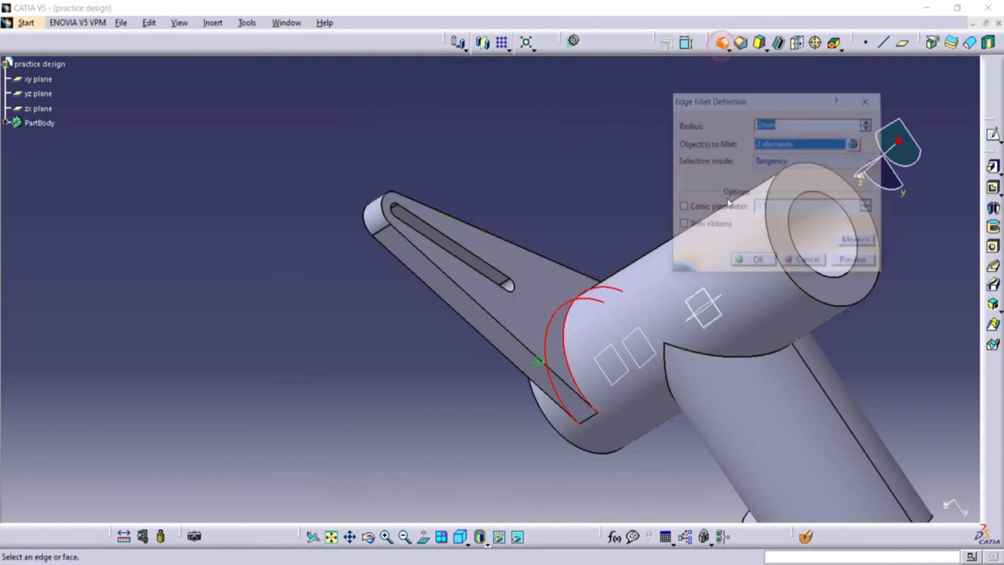
click(855, 263)
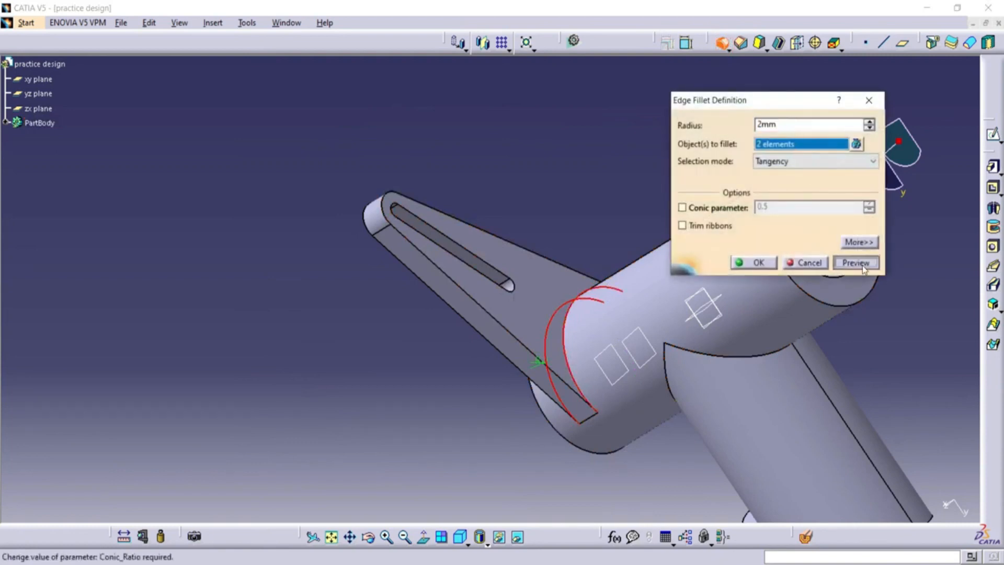
click(756, 262)
Create a reference plane offset 35 mm from the xy plane.
click(404, 536)
click(368, 537)
drag(484, 371, 538, 189)
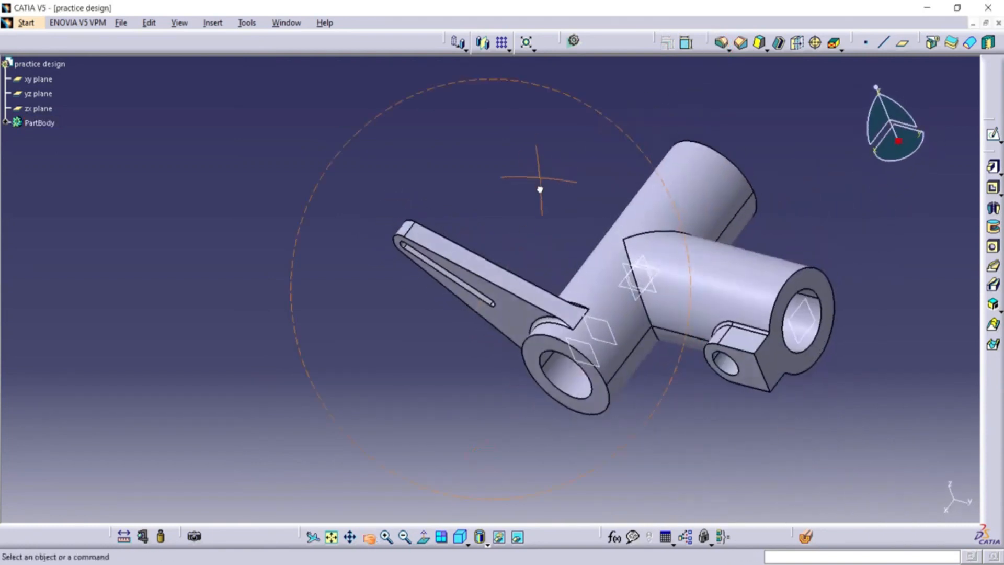
drag(538, 189, 533, 240)
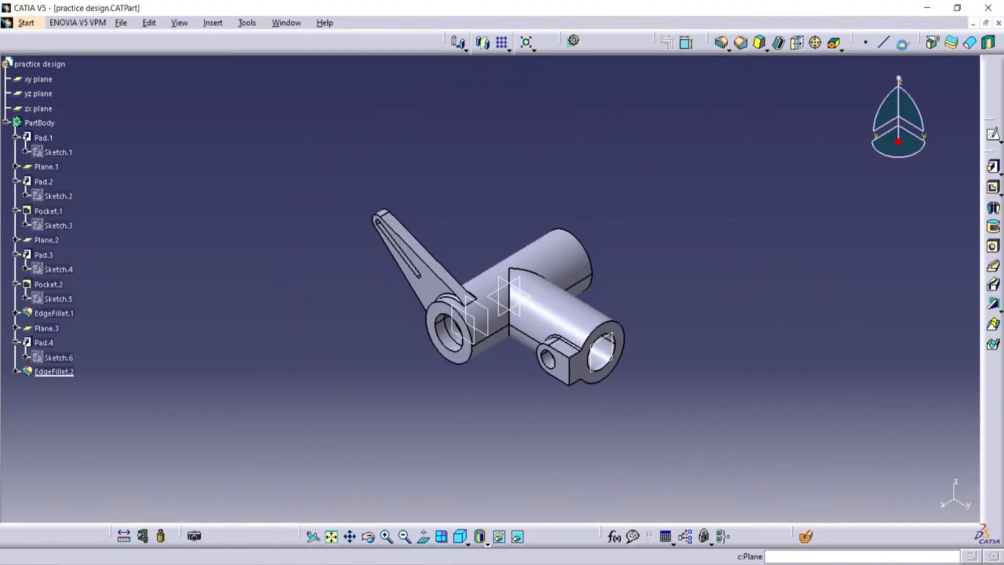
click(902, 44)
click(38, 78)
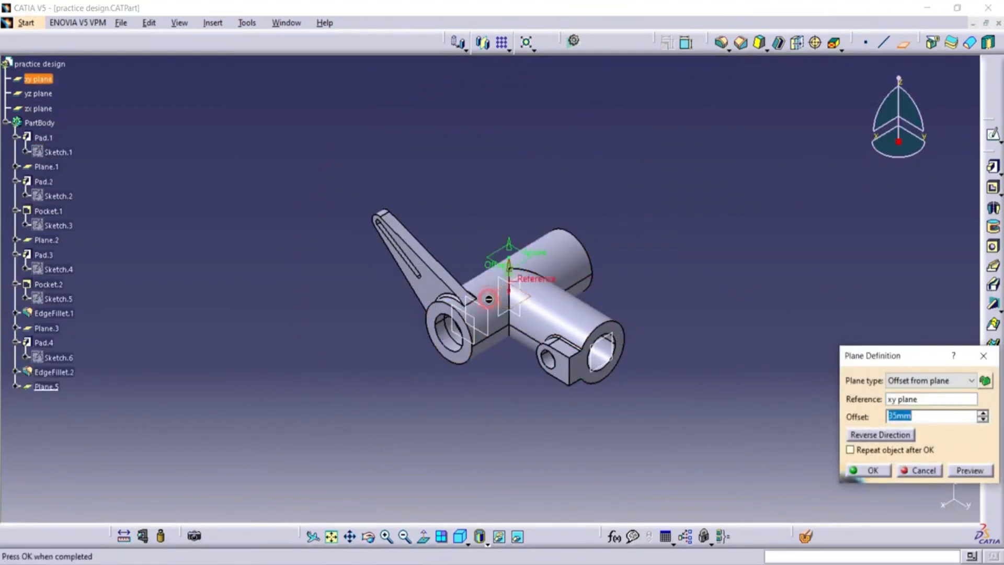
click(717, 283)
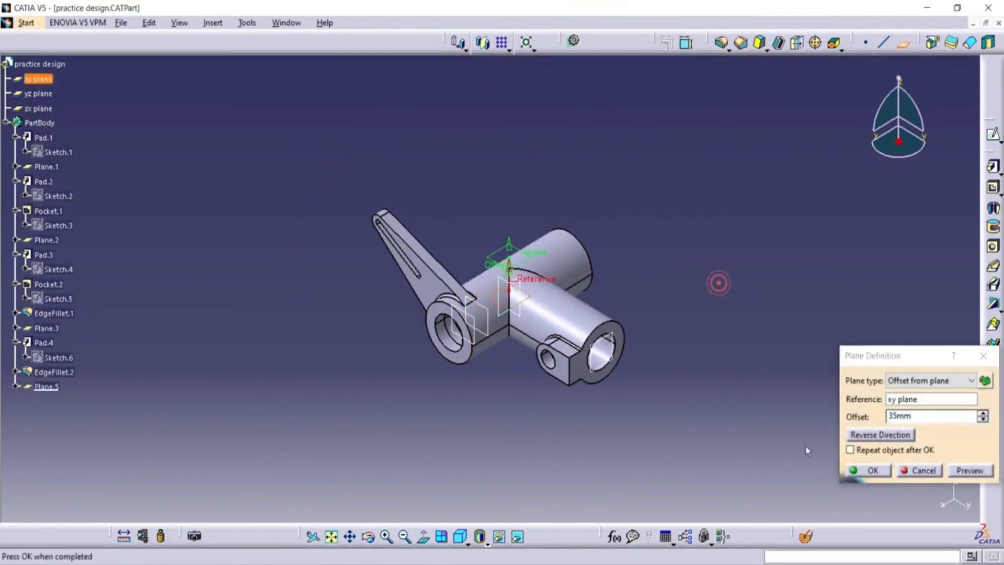
click(883, 476)
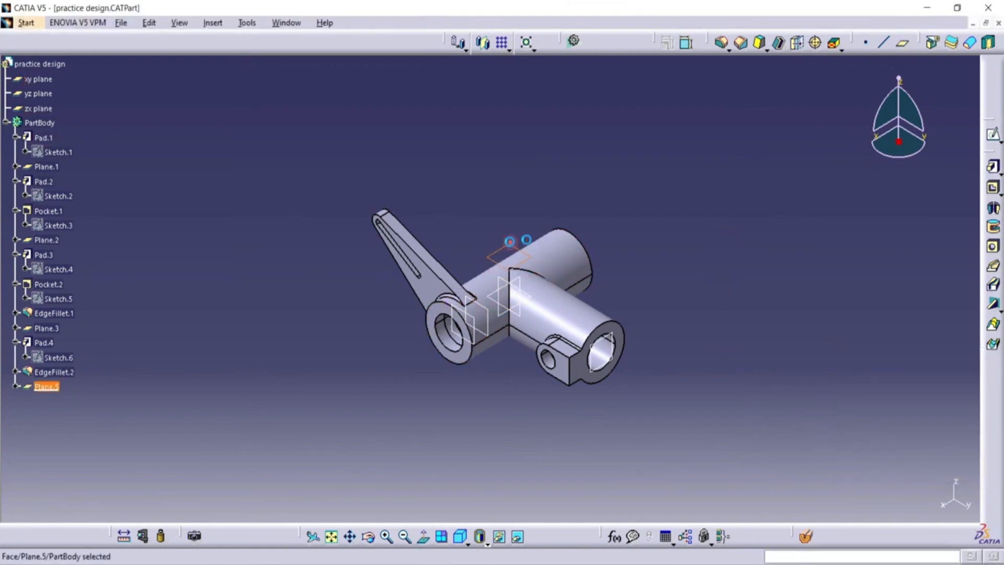
Sketch a circle centred on the origin on the 35 mm offset plane, set its diameter to 20 mm, and exit the sketch.
click(991, 135)
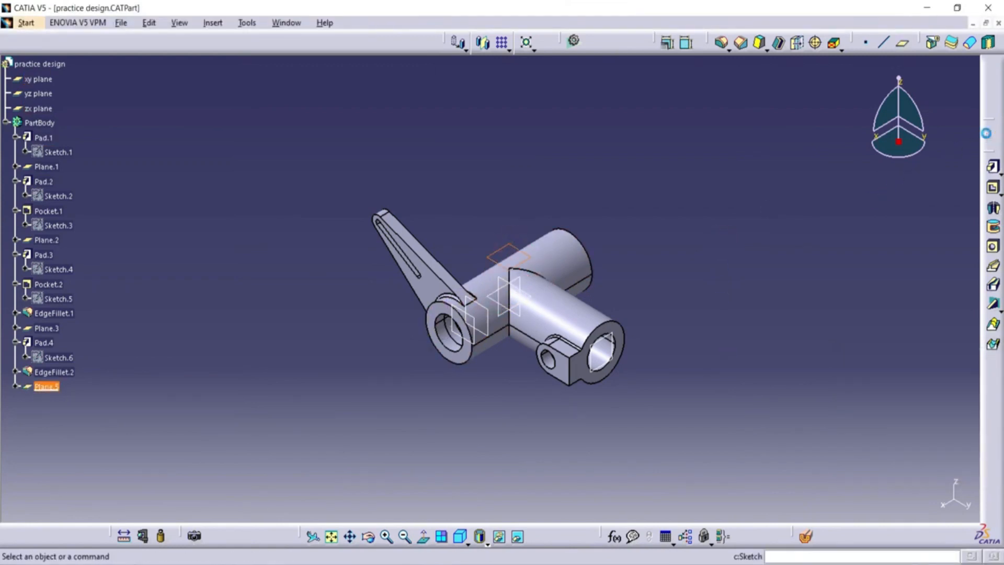
click(889, 43)
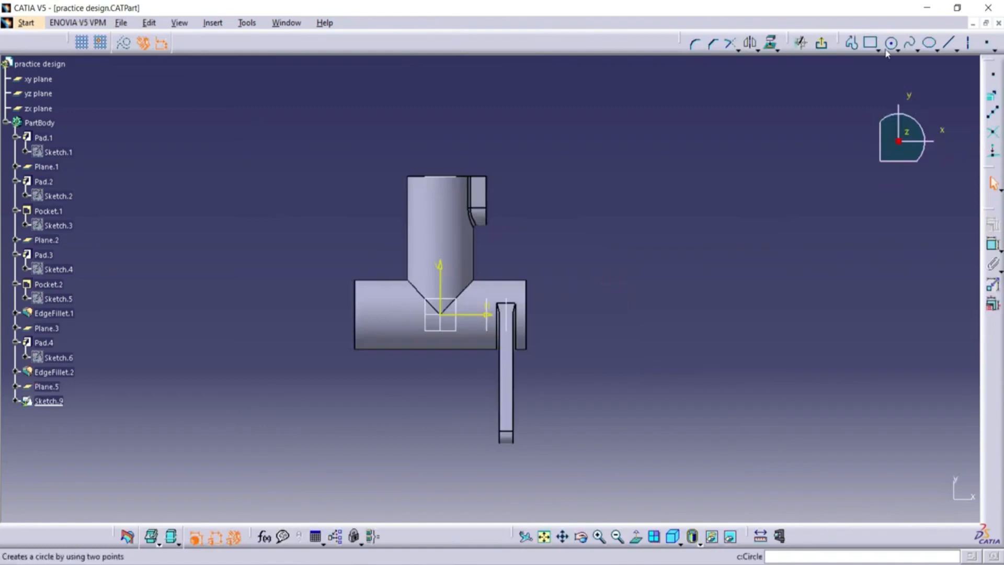
click(441, 316)
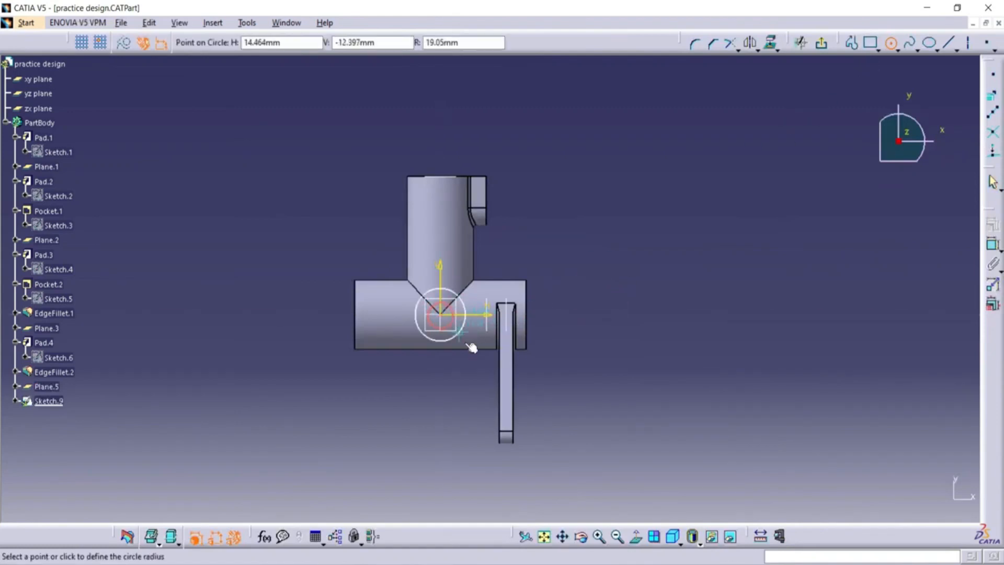
click(467, 340)
click(465, 289)
click(539, 230)
double_click(545, 239)
text(2)
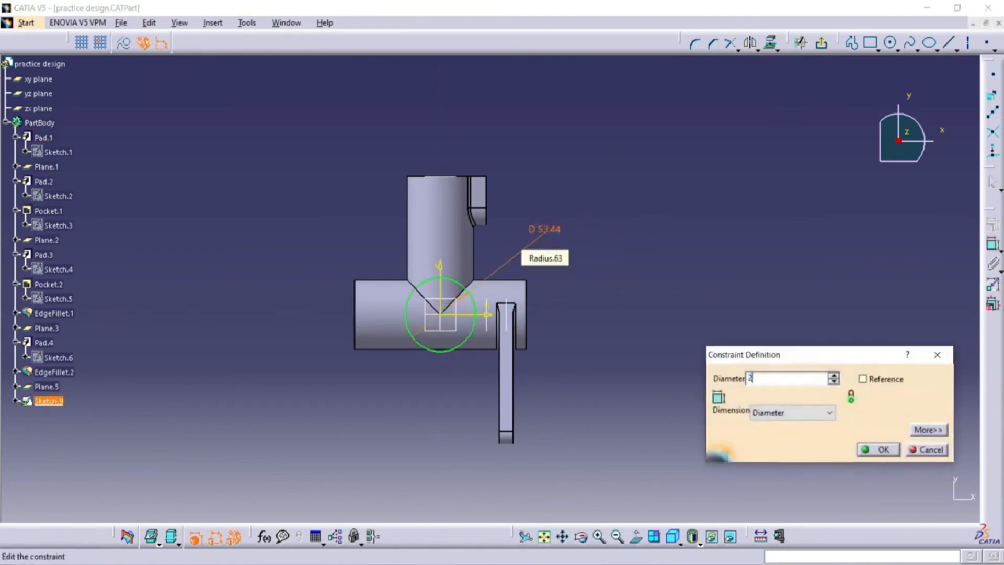
text(0)
click(882, 448)
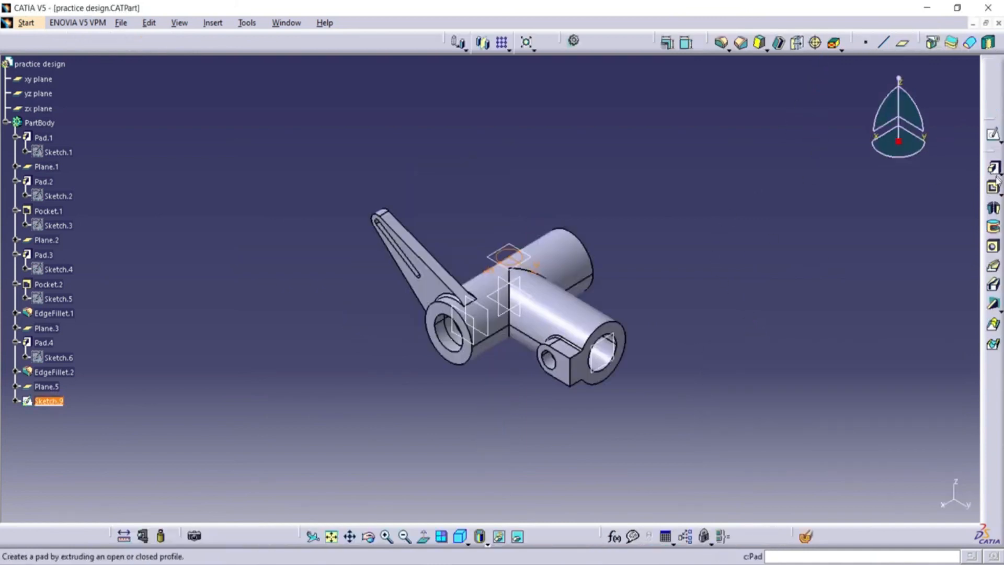
Pad the 20 mm circle in the reversed direction up to next, forming a boss on the tube junction.
click(992, 167)
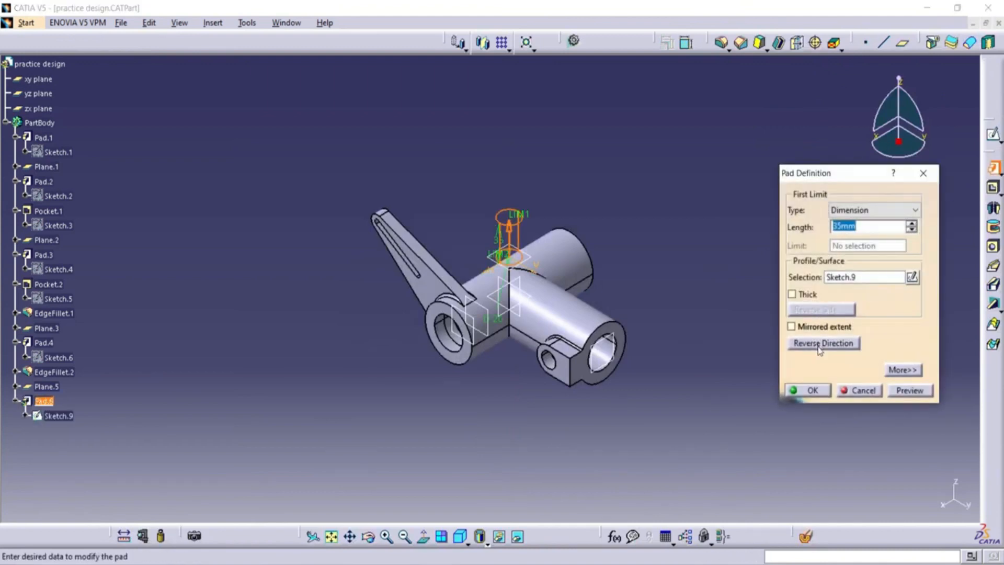
click(820, 345)
click(888, 210)
click(890, 235)
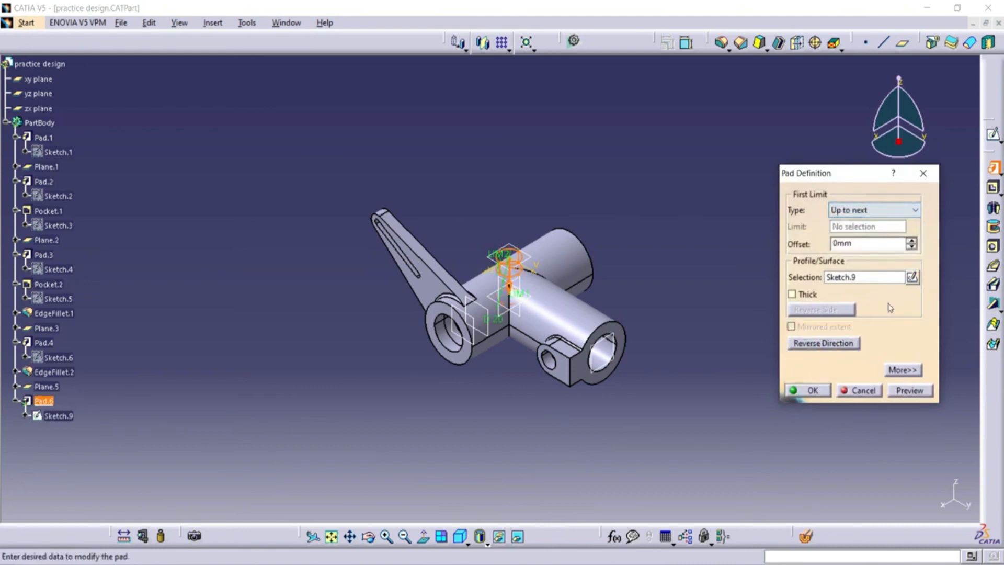
click(899, 388)
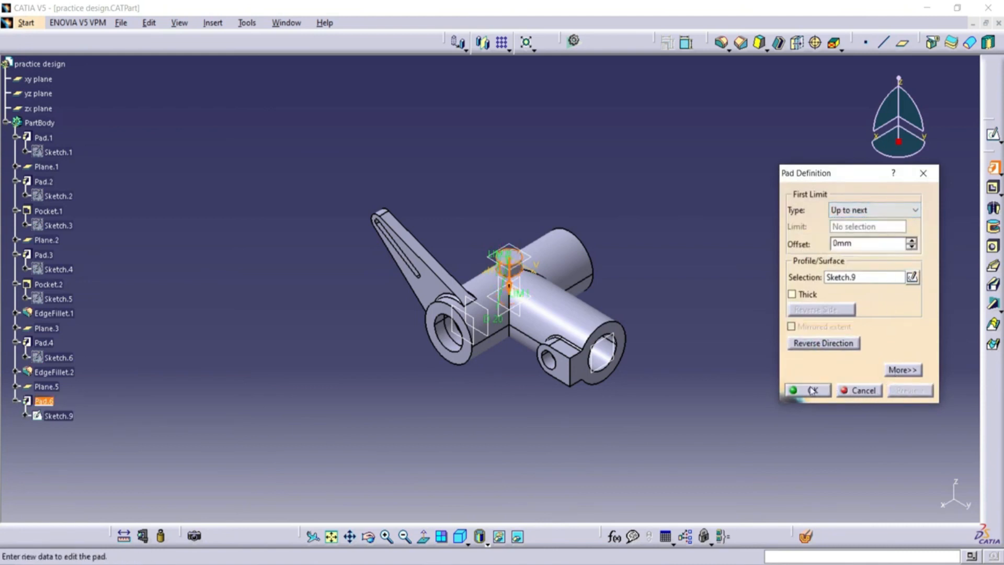
click(812, 390)
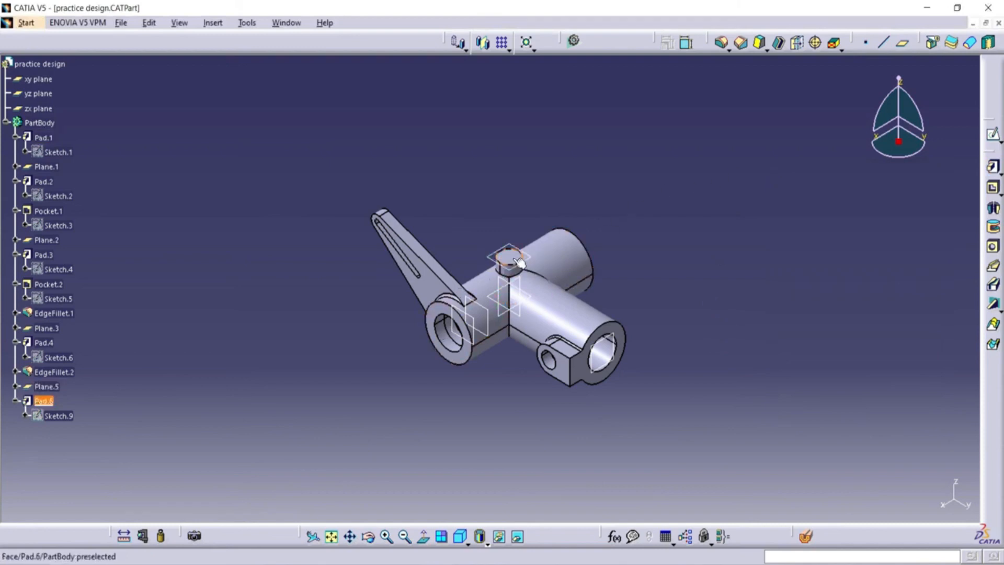
Sketch a circle centred on the boss's upper face, set its diameter to 10 mm, and exit the sketch.
click(991, 134)
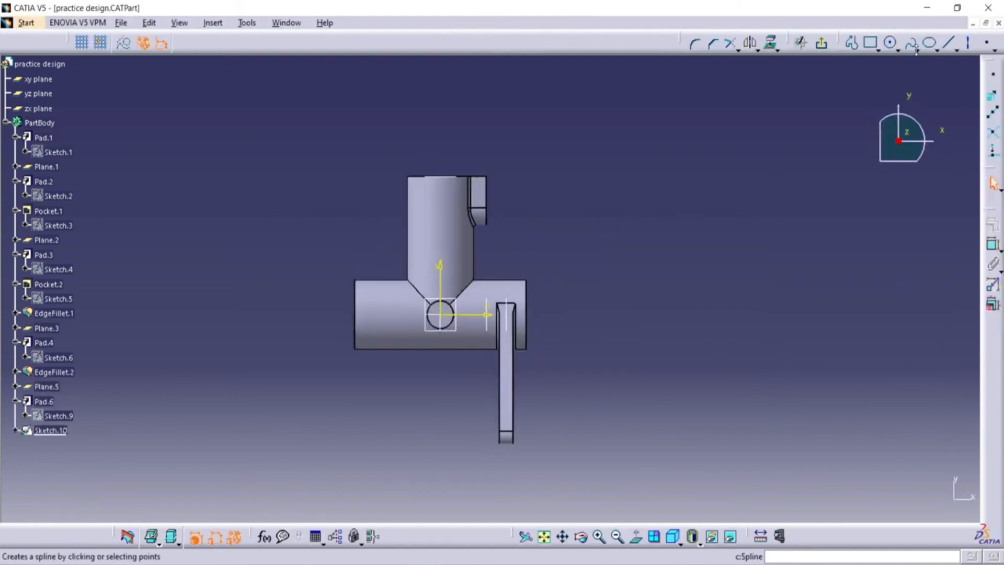
click(890, 43)
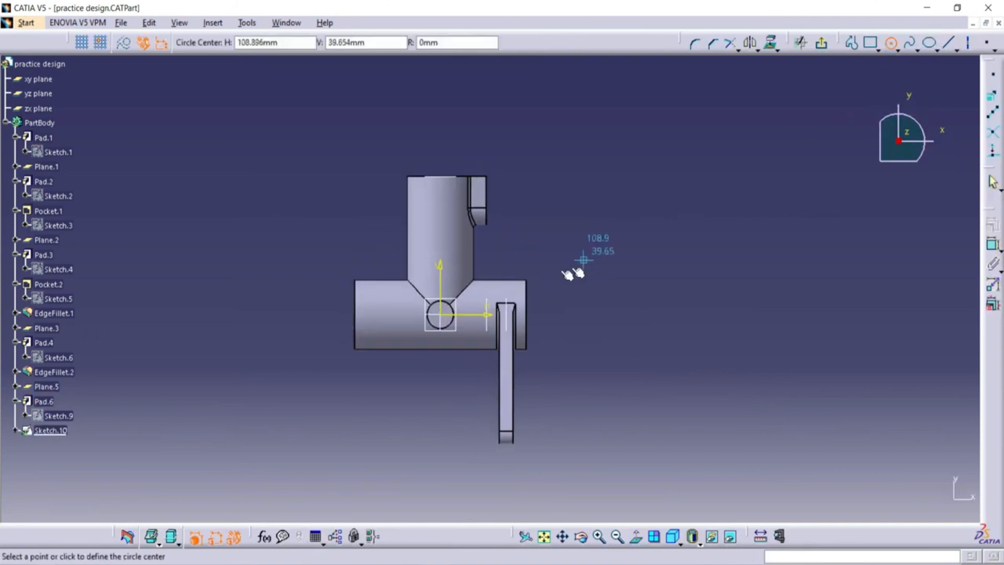
click(454, 331)
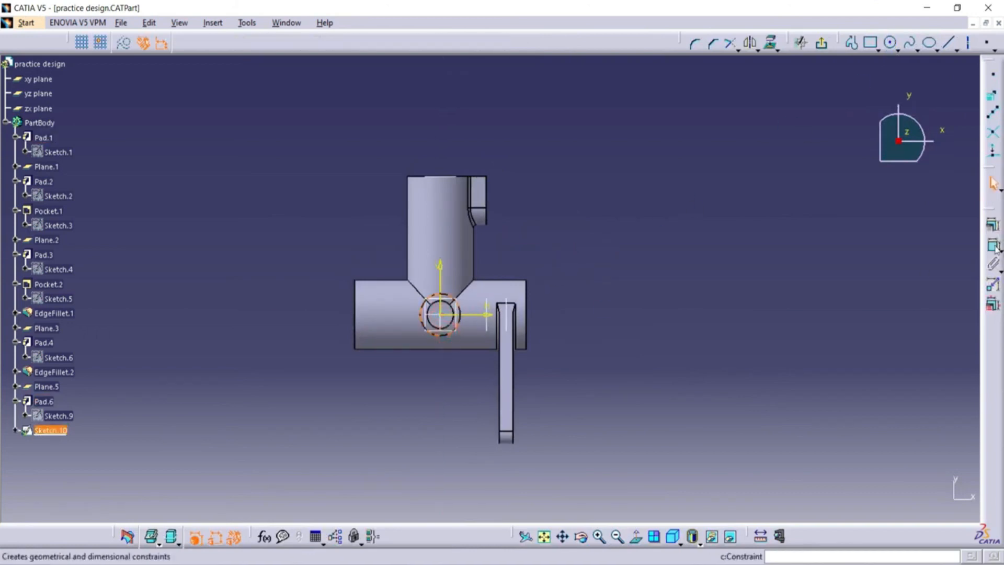
click(994, 247)
click(529, 271)
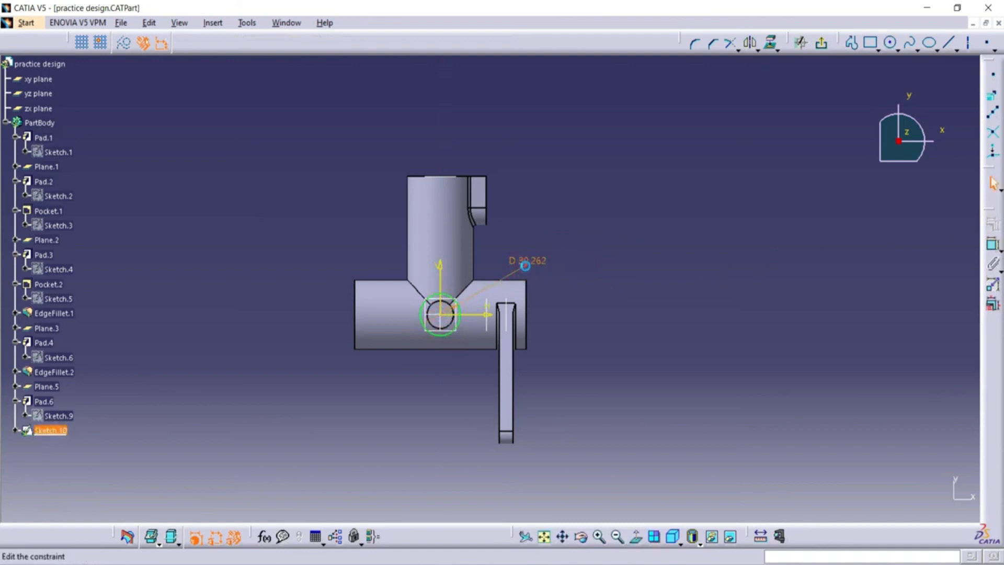
double_click(527, 261)
text(1)
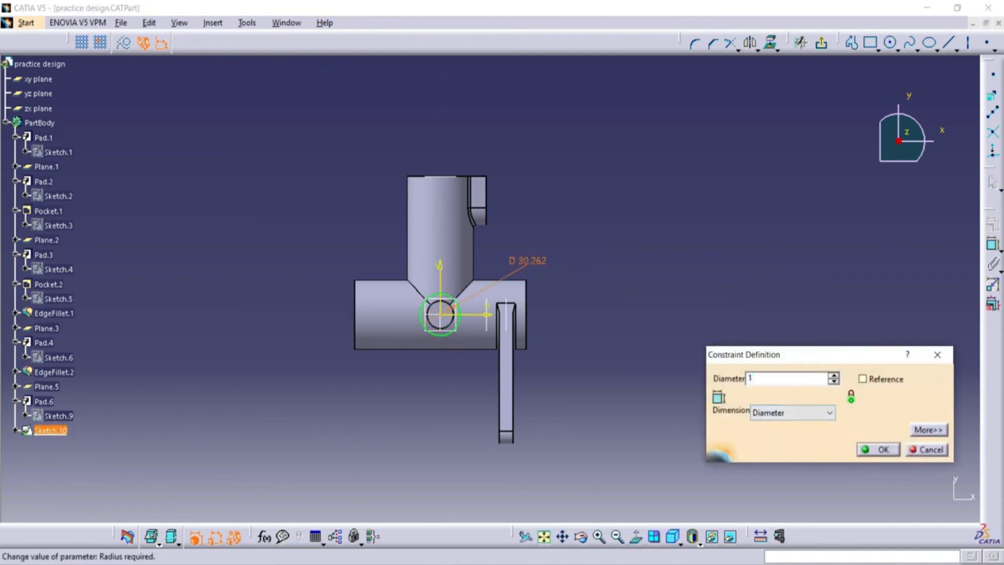
text(0)
click(878, 449)
click(689, 181)
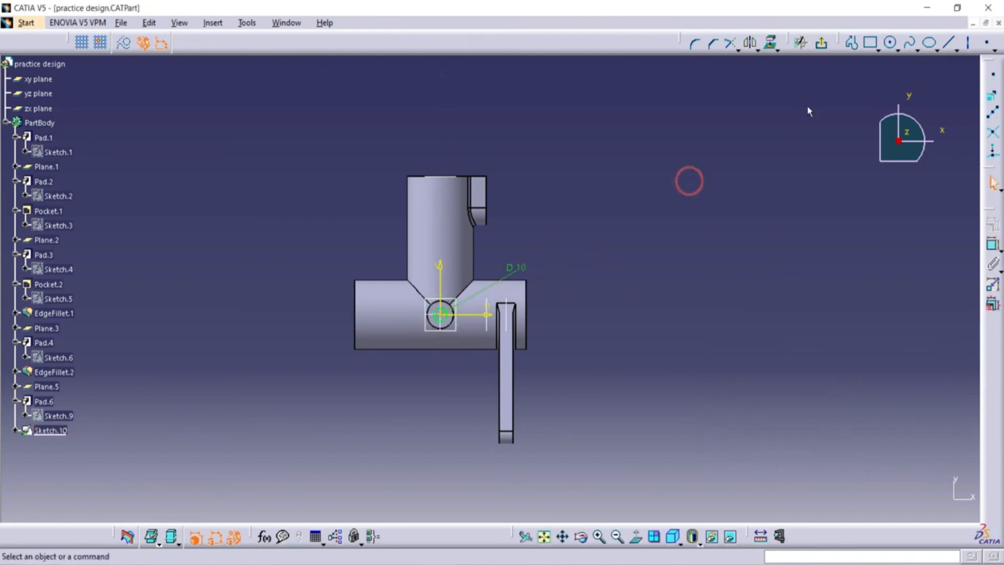
click(822, 42)
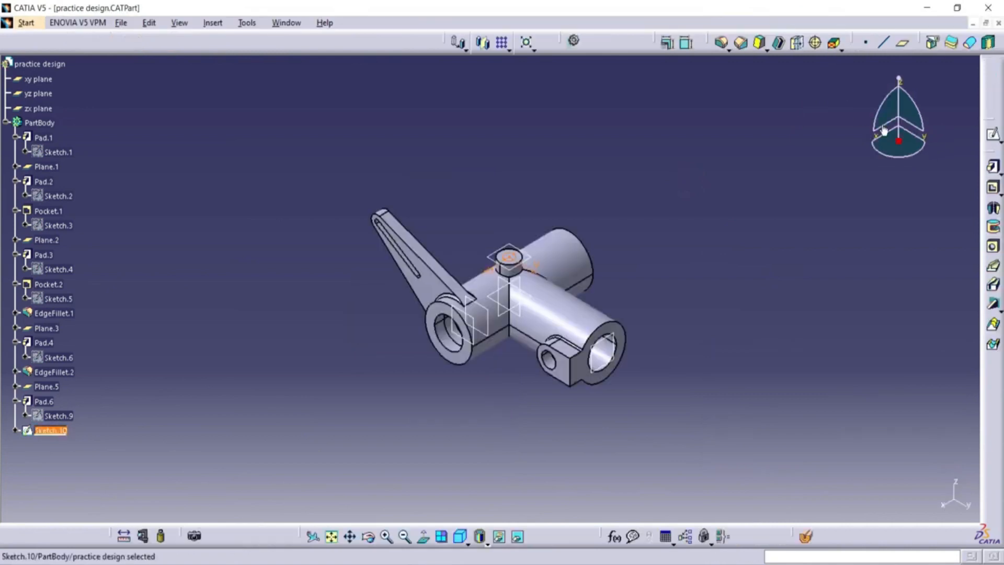
Pocket the 10 mm circle up to next to bore the boss through into the tube.
click(992, 187)
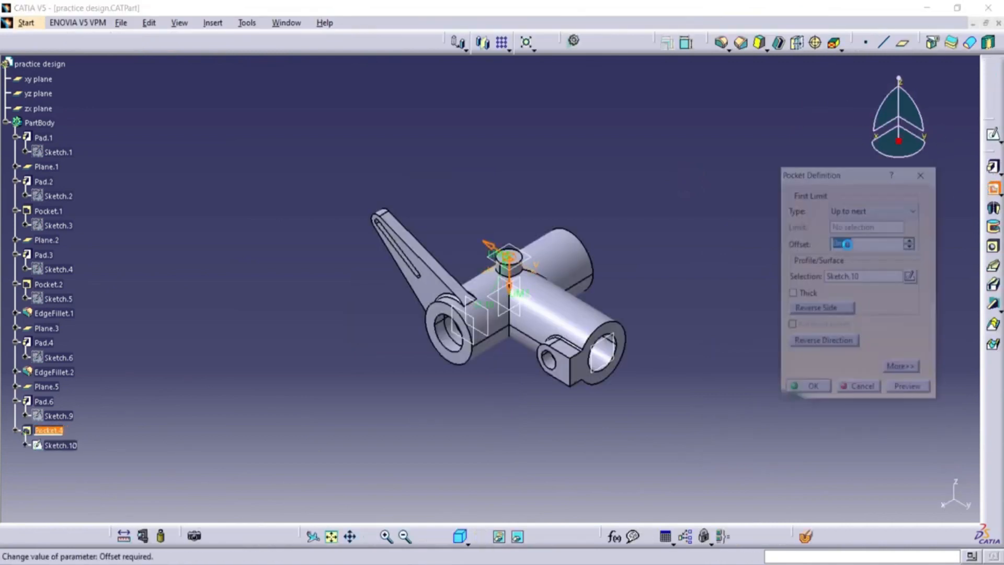
click(908, 396)
click(811, 391)
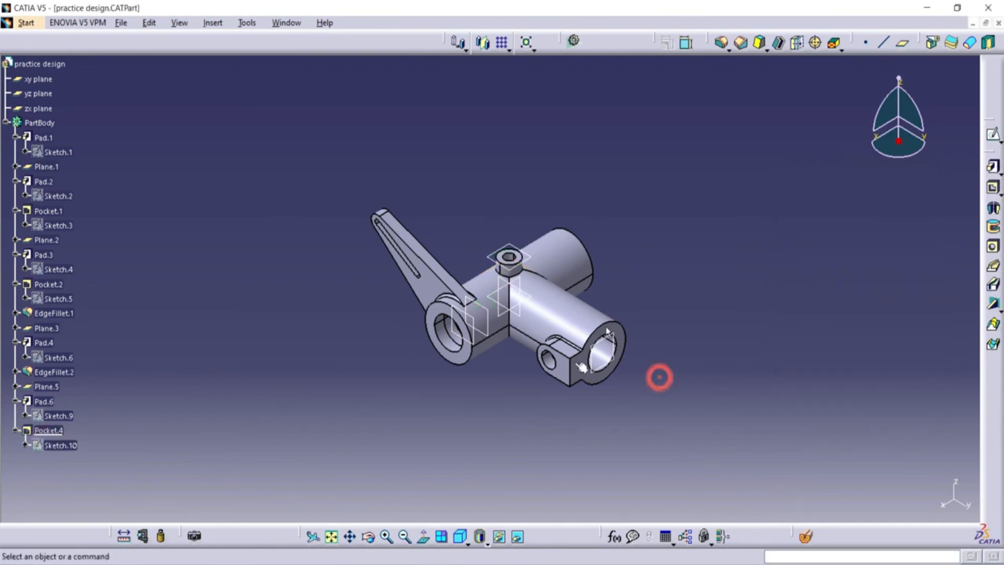
Mirror the slotted arm pad together with its edge fillet about the yz plane.
click(369, 544)
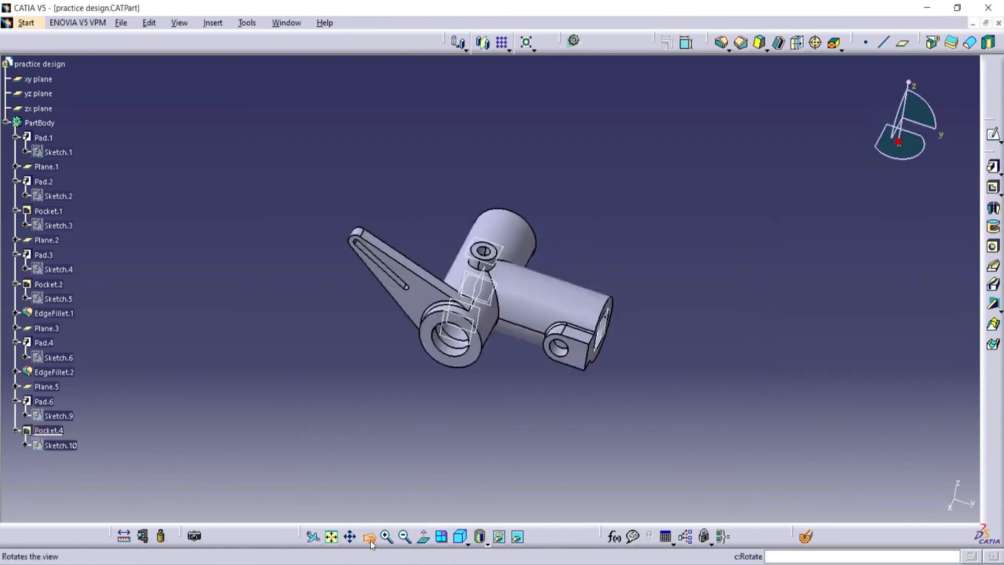
drag(479, 335, 473, 405)
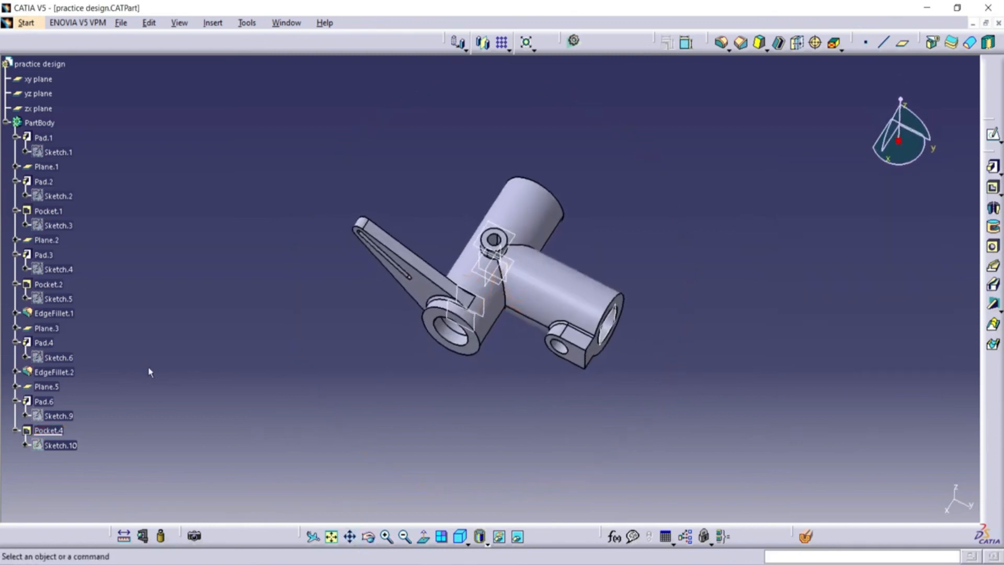
click(43, 342)
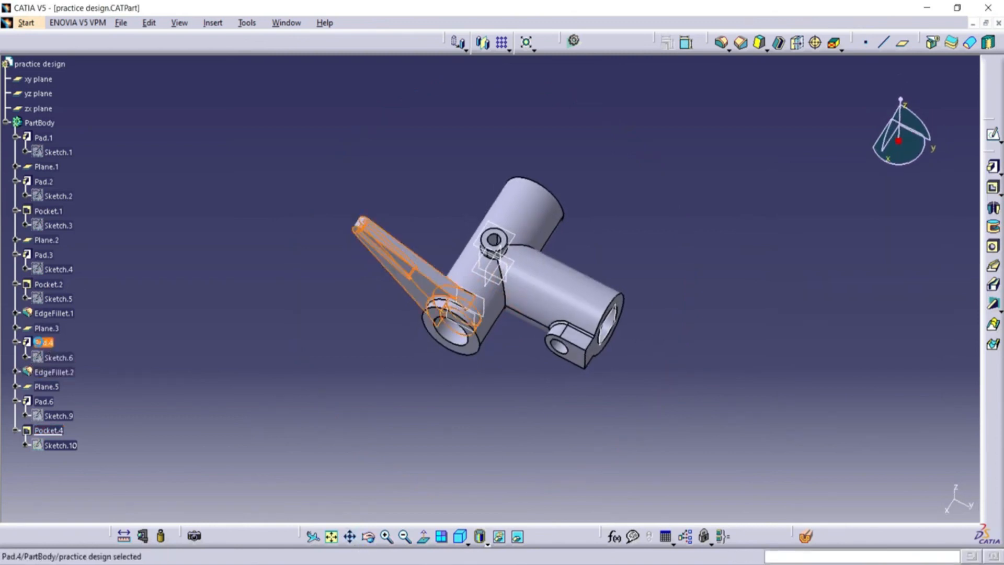
ctrl+click(64, 372)
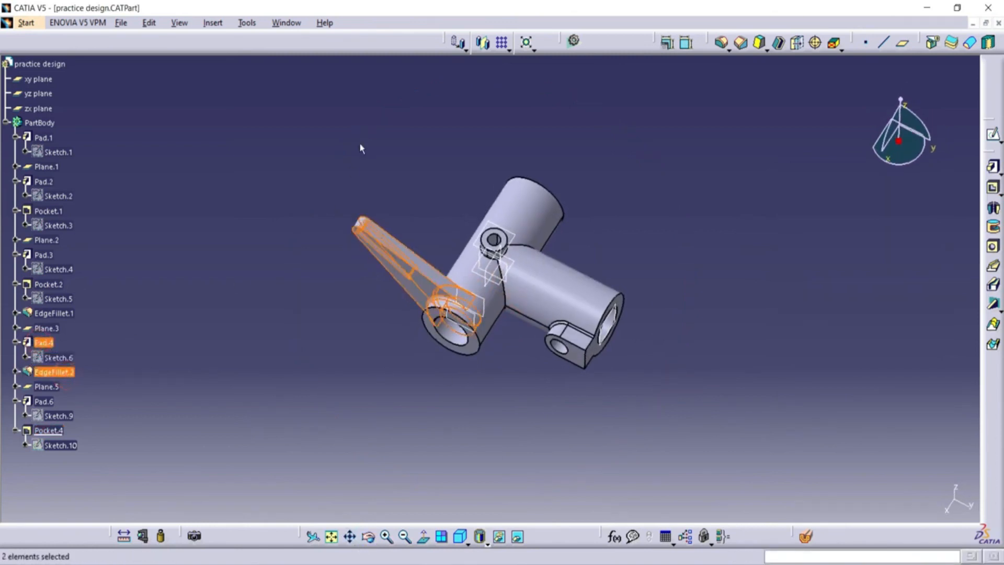
click(483, 44)
click(508, 270)
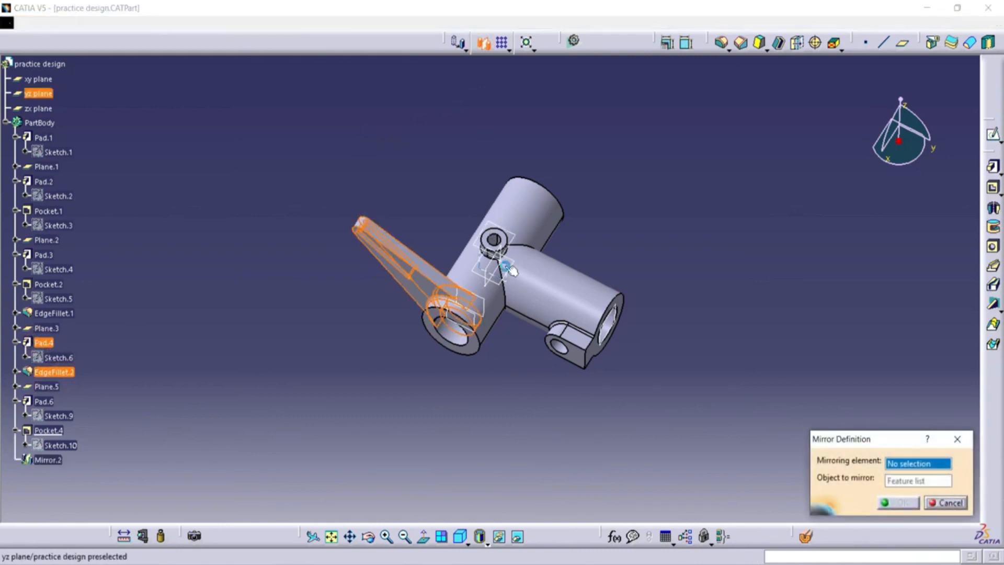
click(900, 505)
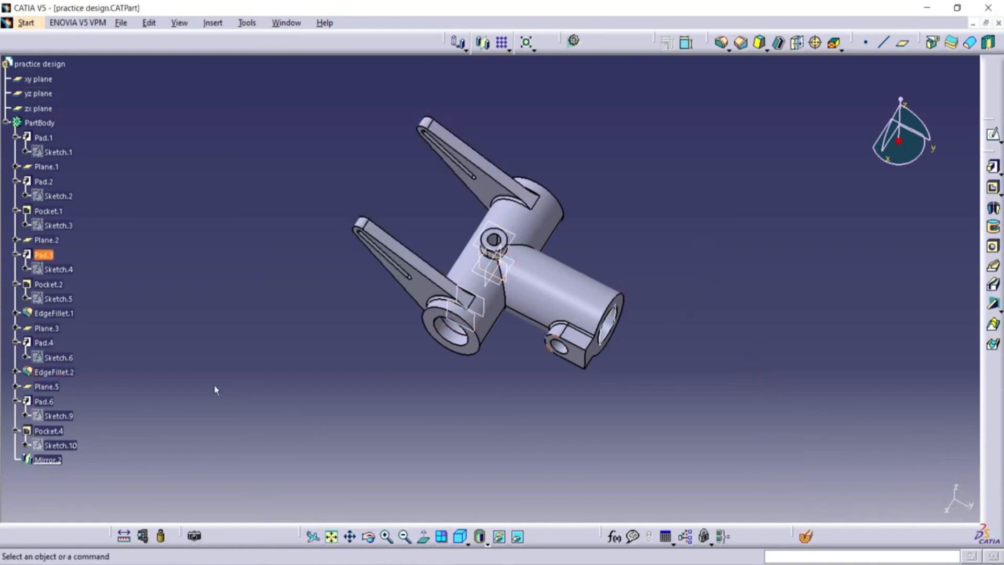
Mirror the lug at the branch tube's open end, including its pad, bore pocket and edge fillet, about the yz plane.
click(52, 283)
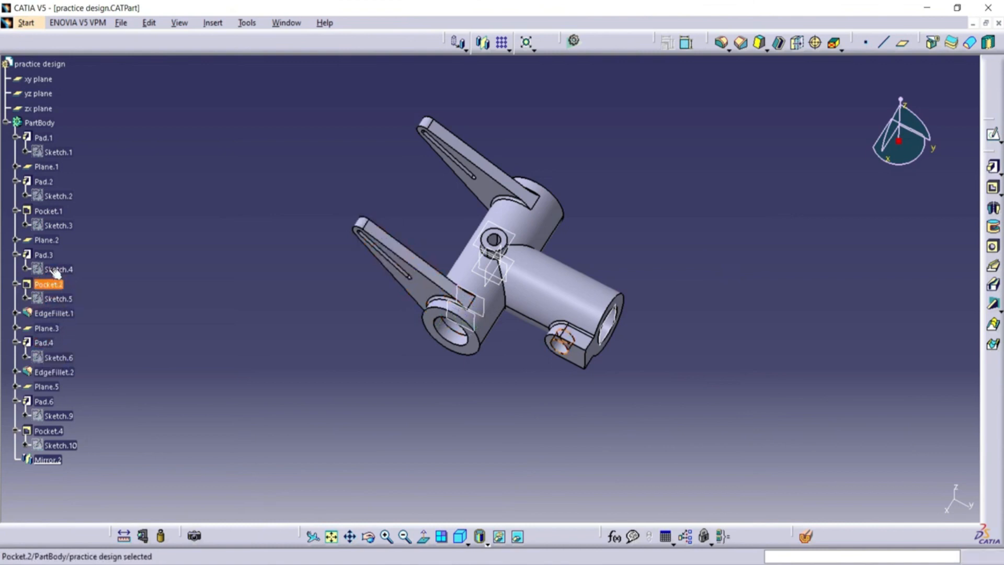
click(44, 255)
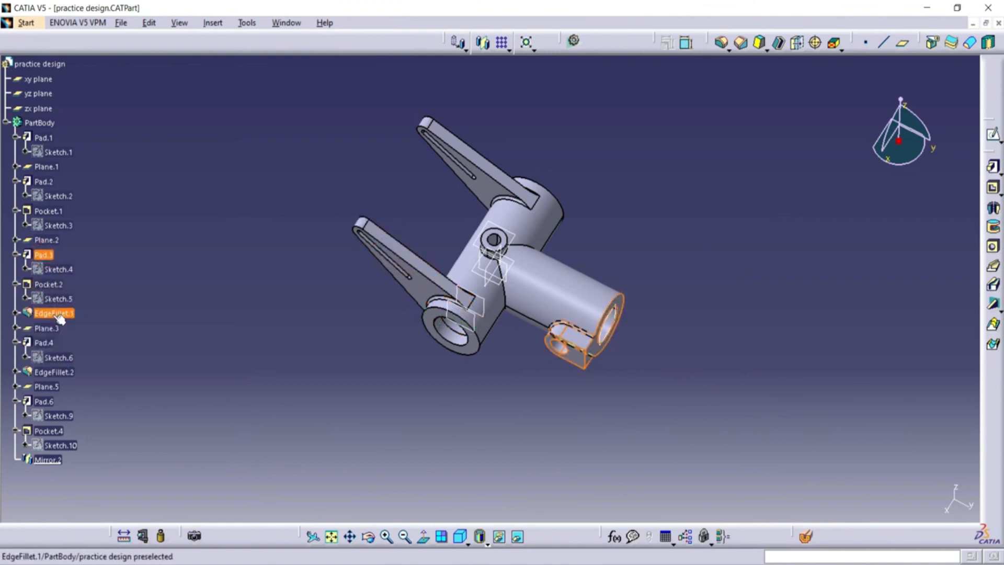
ctrl+click(55, 313)
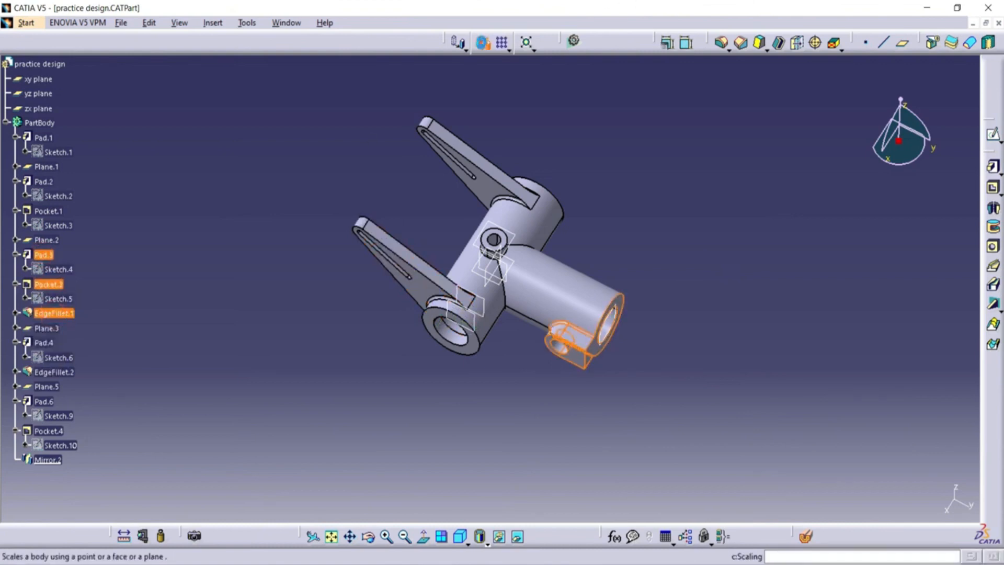
click(667, 42)
click(38, 93)
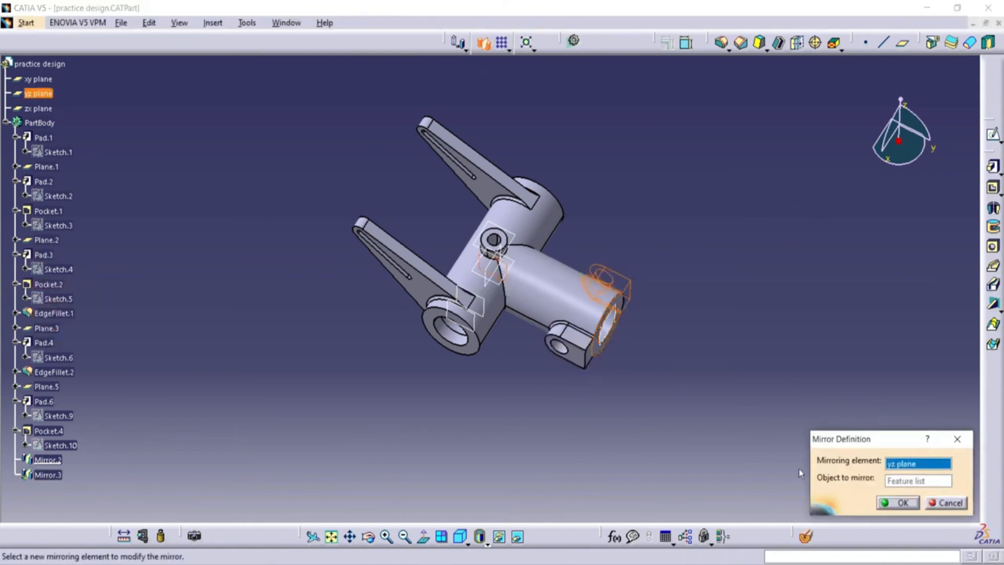
click(908, 503)
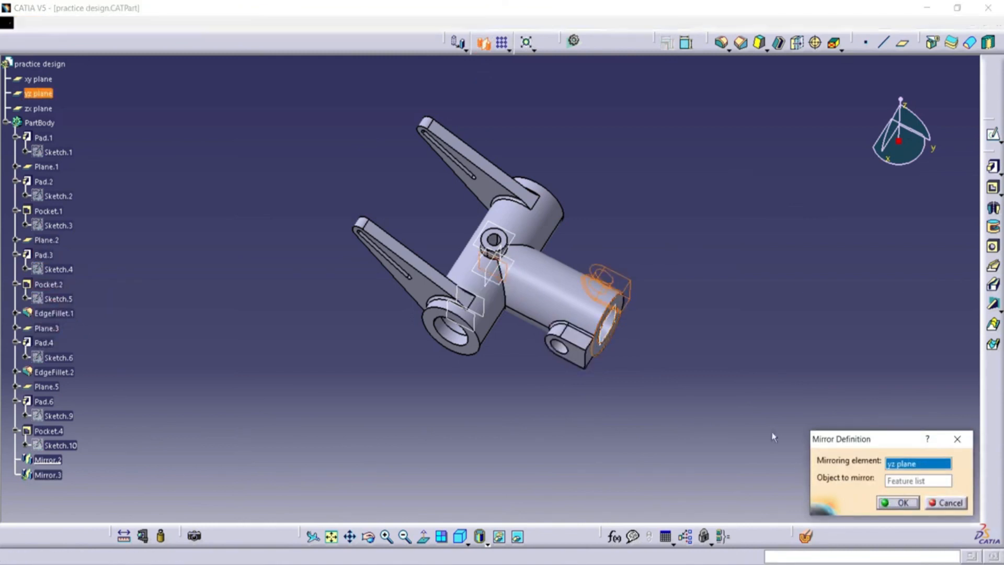
click(583, 410)
middle_drag(400, 549, 548, 387)
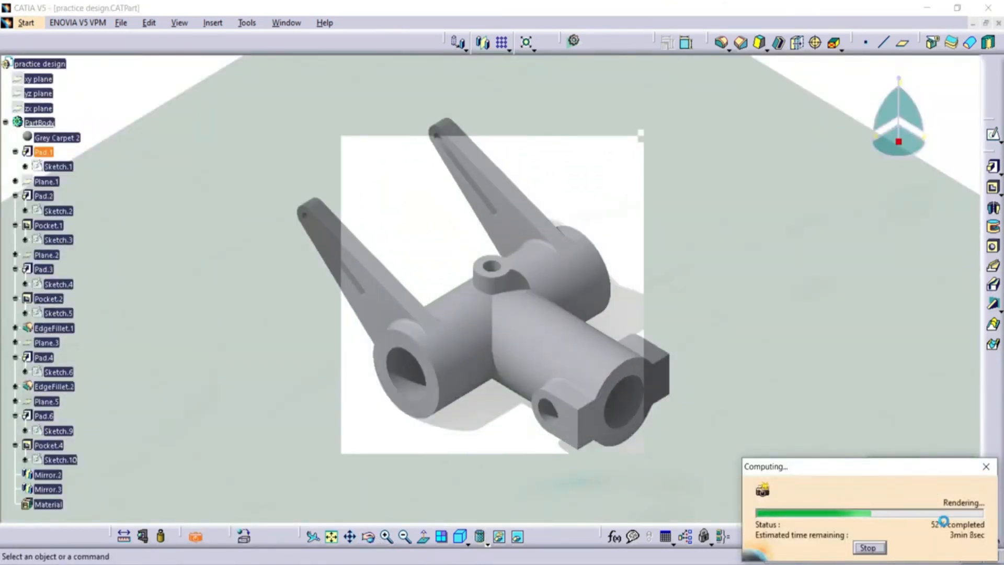